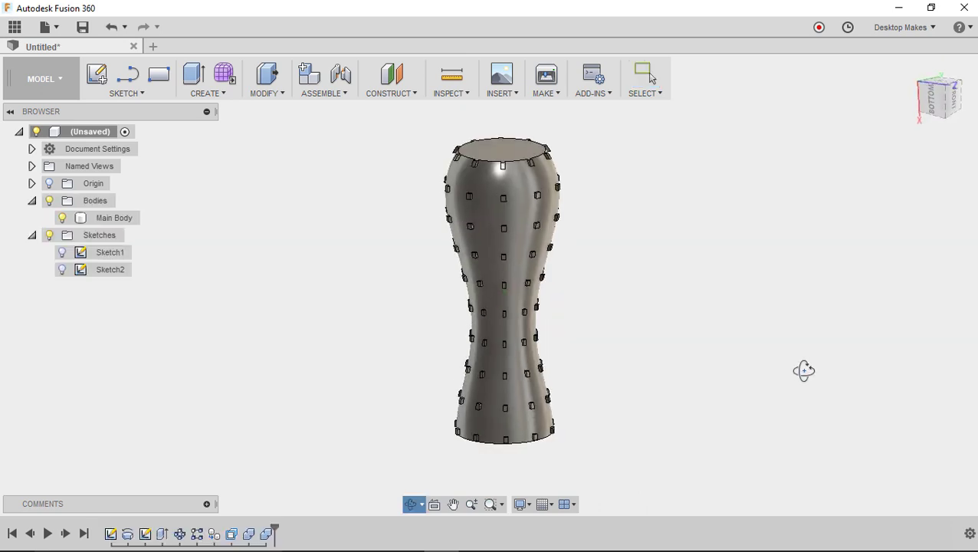
mouse_move(807, 375)
mouse_down()
mouse_move(651, 343)
mouse_move(534, 354)
mouse_move(378, 312)
mouse_move(302, 338)
mouse_up()
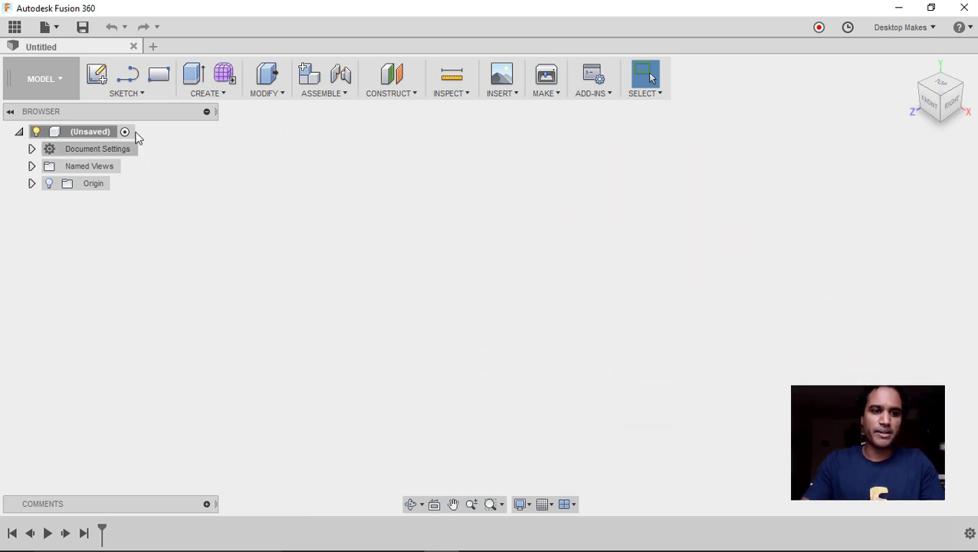
Step: Create a new sketch on the front (XY) origin plane
click(143, 95)
click(136, 107)
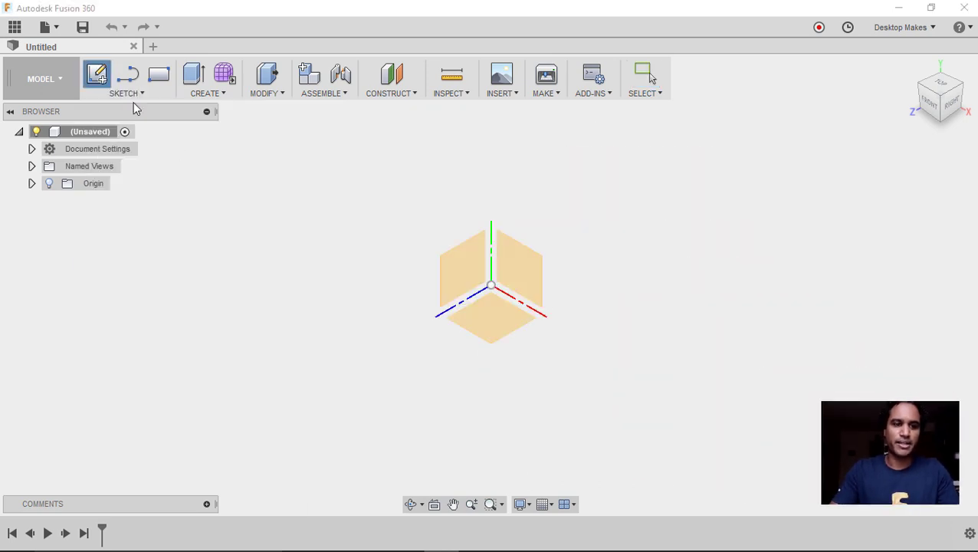
click(523, 280)
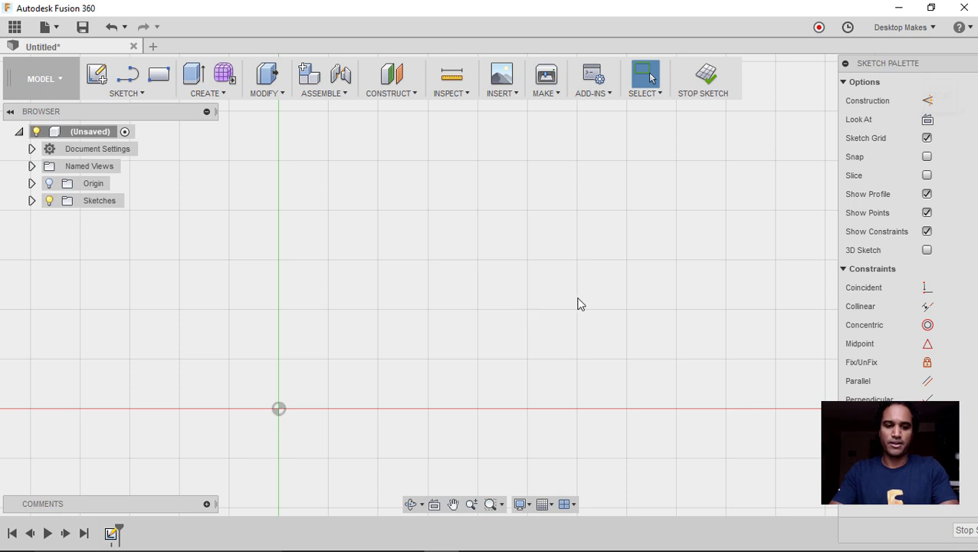
Step: Draw a vertical line 15 mm long upward from the origin
key(l)
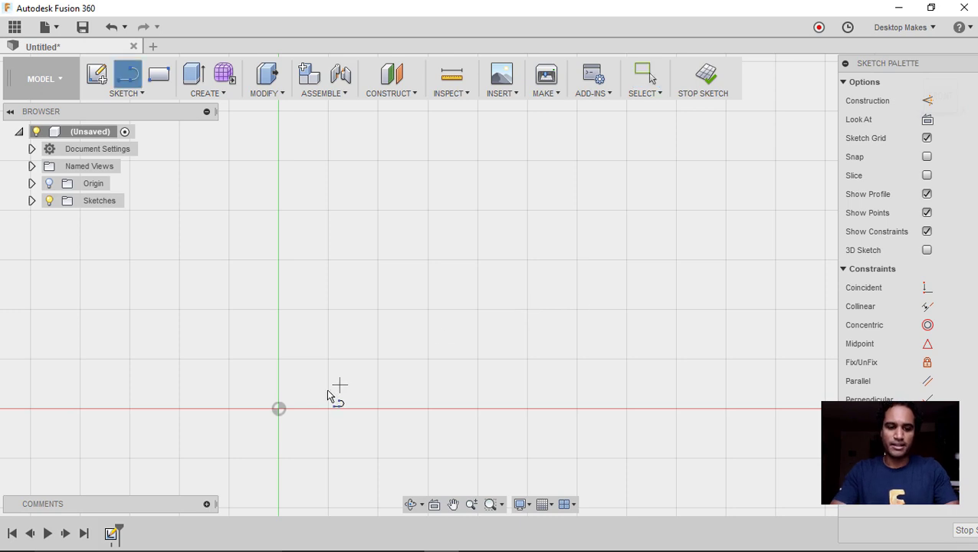
click(279, 410)
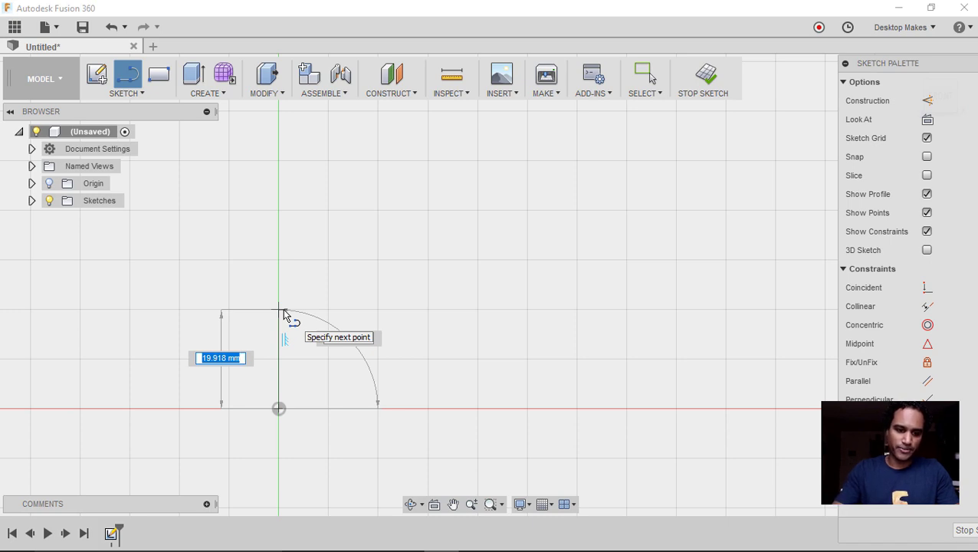
text(15)
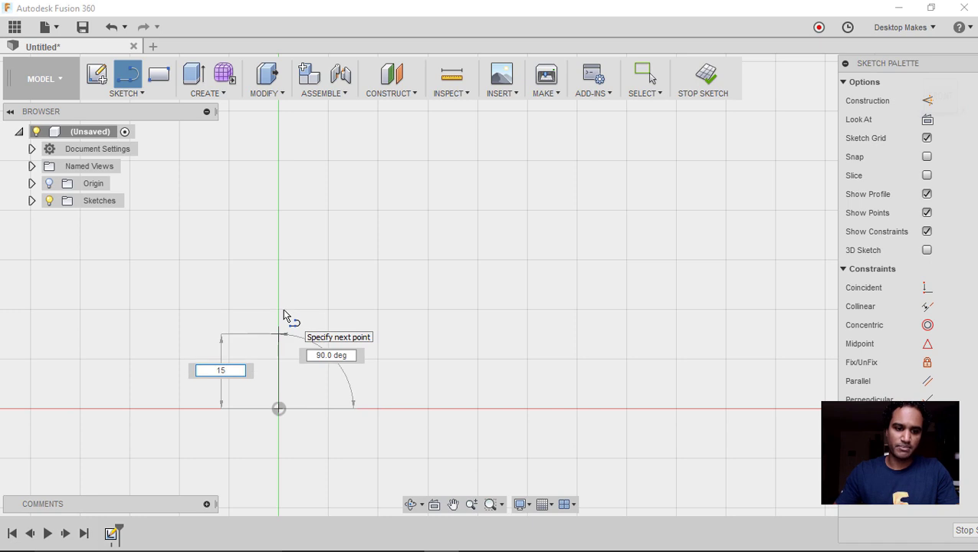
key(Return)
key(Escape)
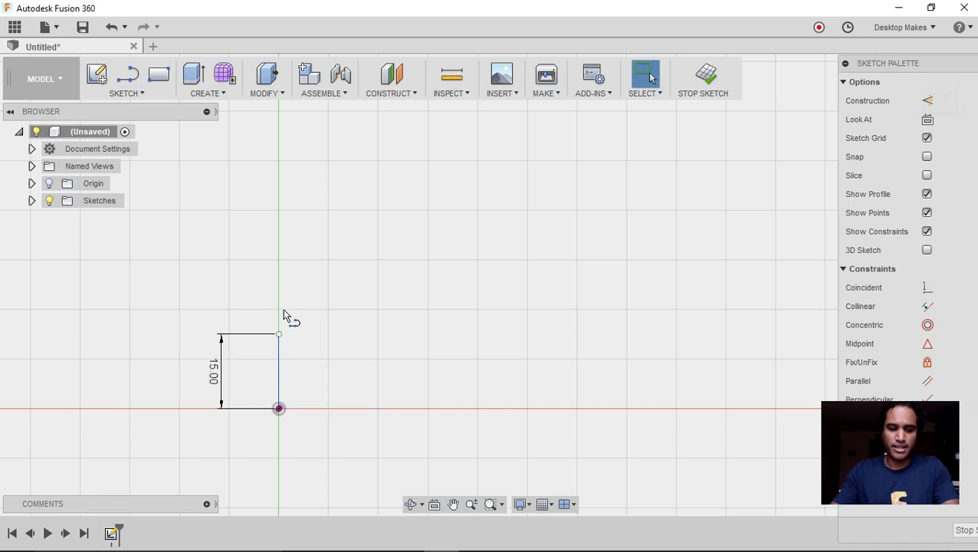
Step: Draw a horizontal 100 mm base line from the origin along the red axis and move its dimension below the line
key(l)
click(280, 410)
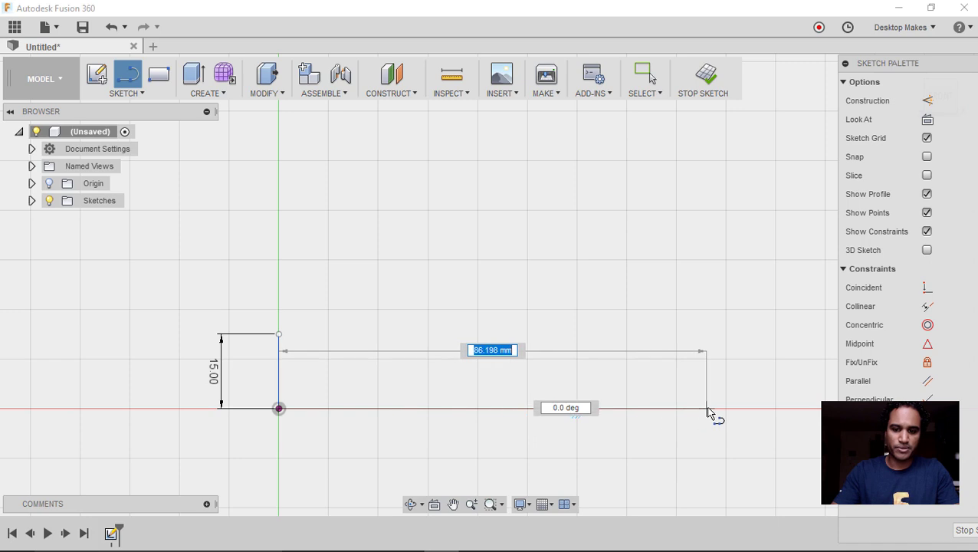
text(100)
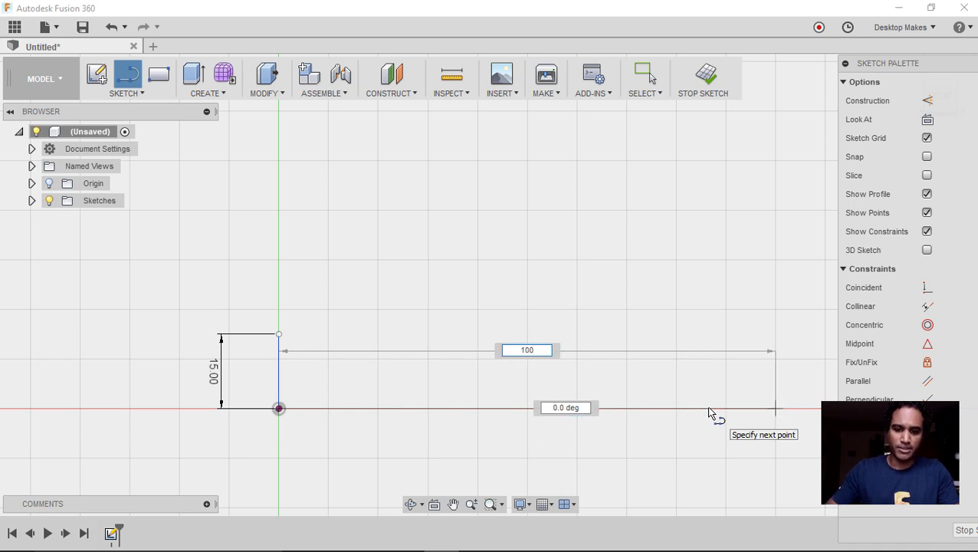
key(Return)
key(Escape)
middle_drag(708, 411, 643, 383)
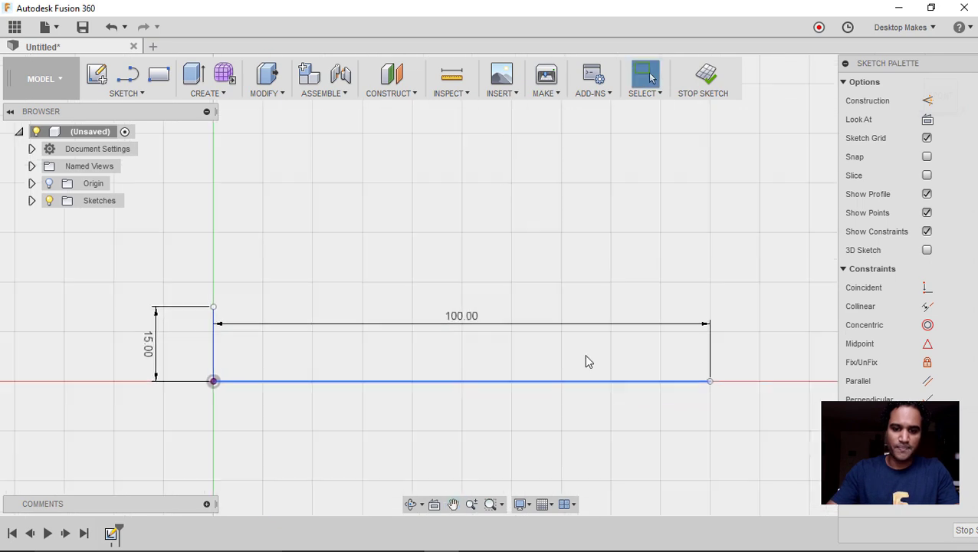
drag(452, 324, 453, 415)
scroll(440, 397, up, 1)
scroll(440, 397, up, 1)
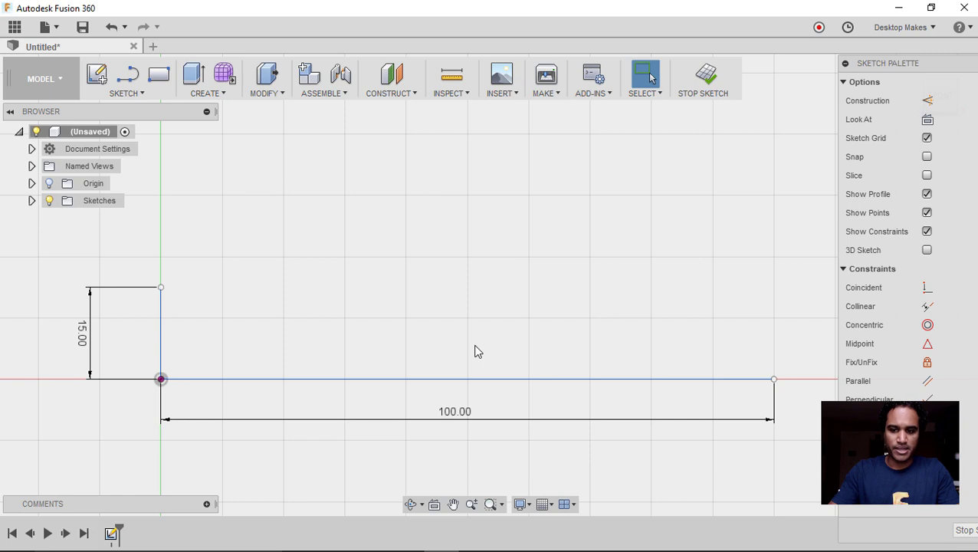
Step: Draw a wavy four-point spline from the top of the 15 mm line to just beyond the far end of the base line
click(130, 95)
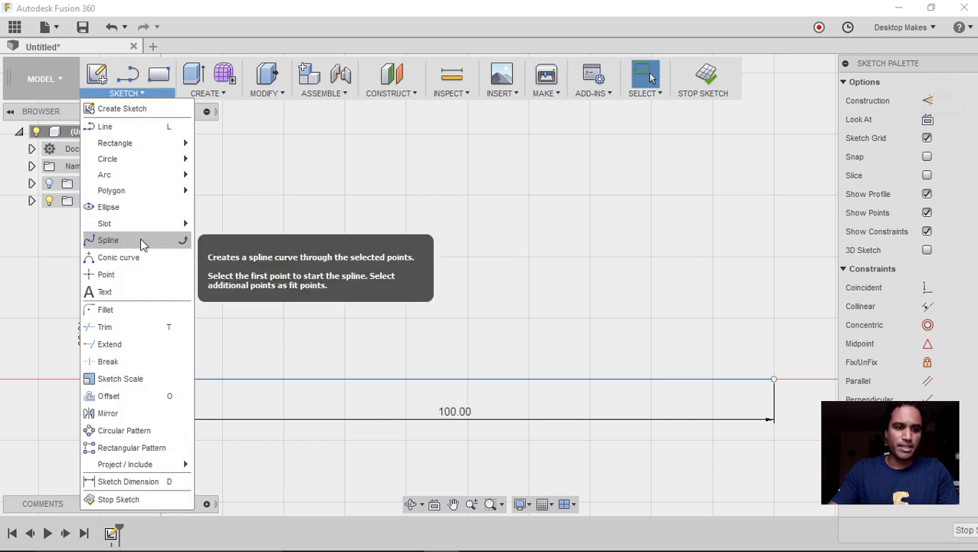
click(139, 240)
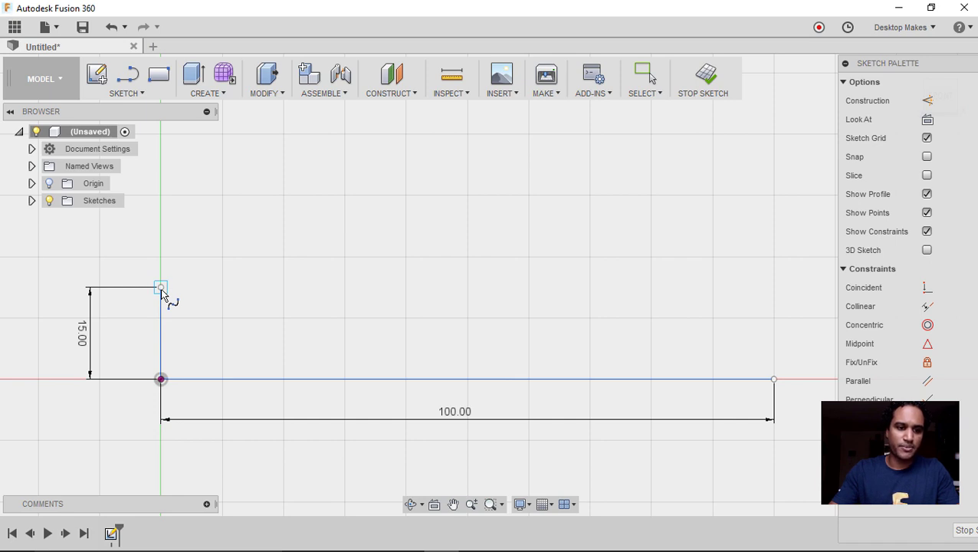
click(298, 263)
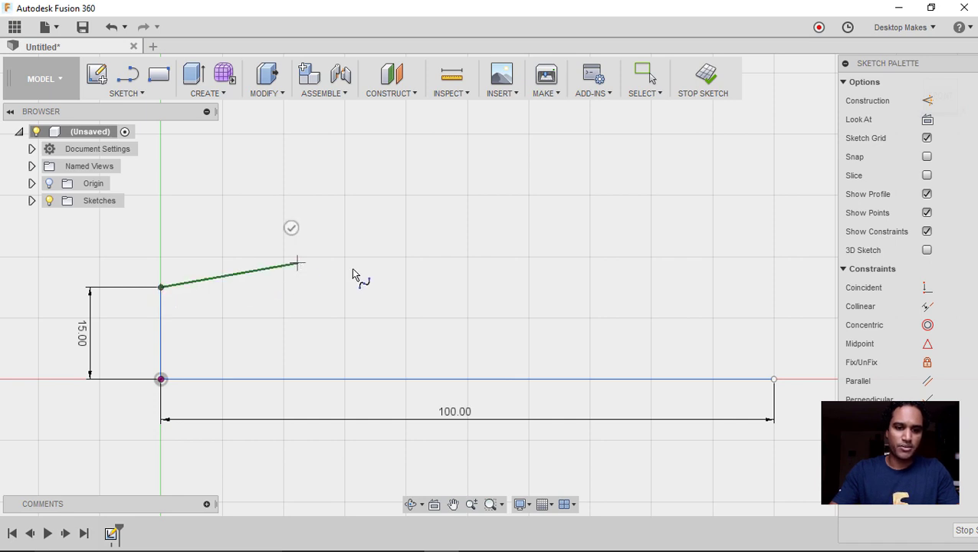
click(545, 310)
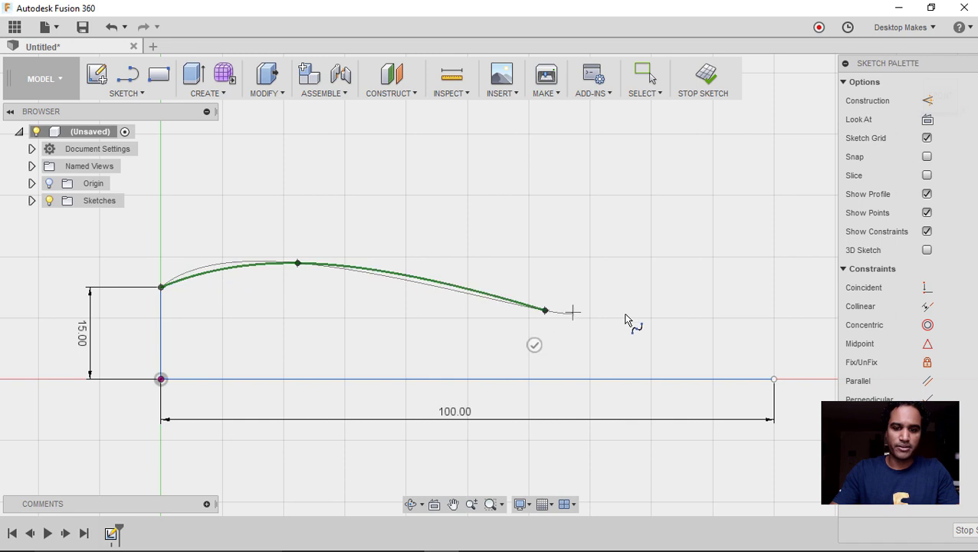
click(794, 278)
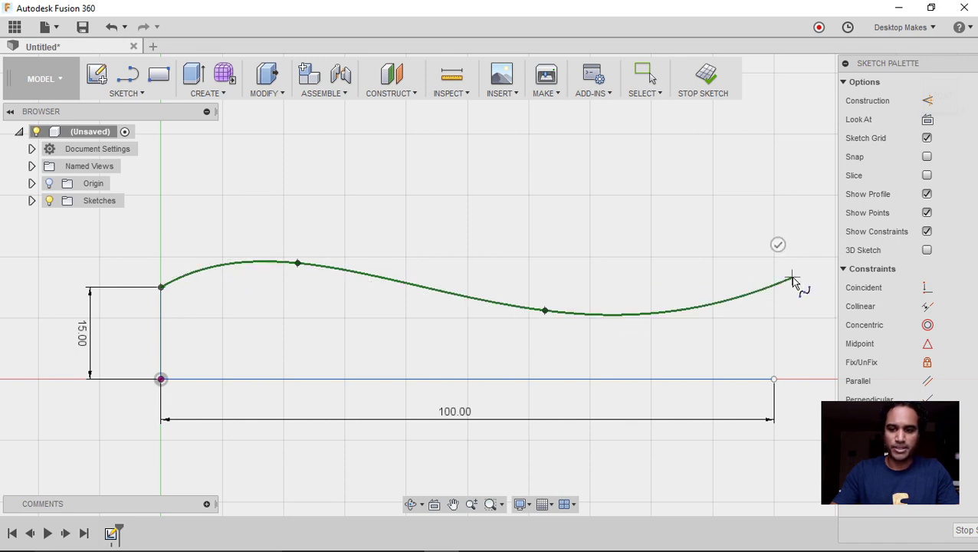
click(778, 245)
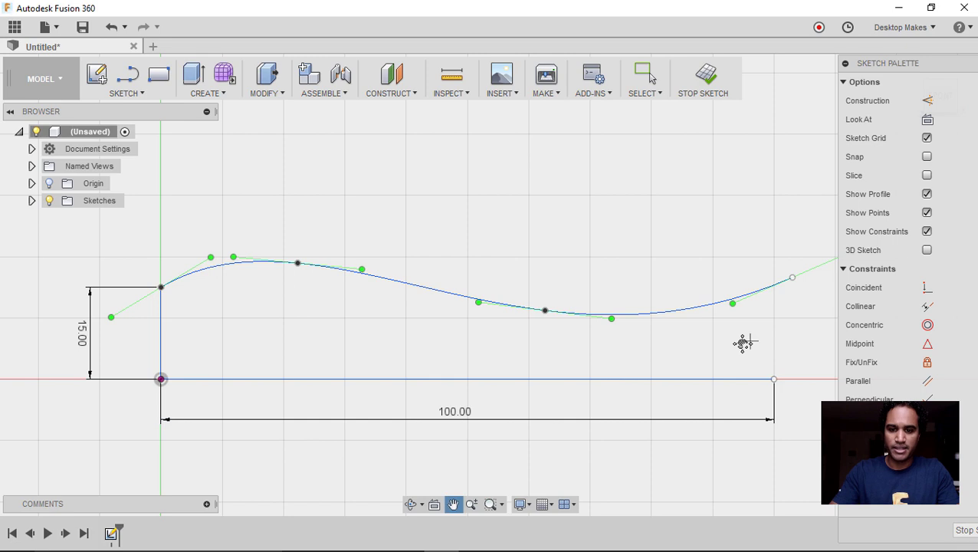
middle_drag(743, 343, 711, 347)
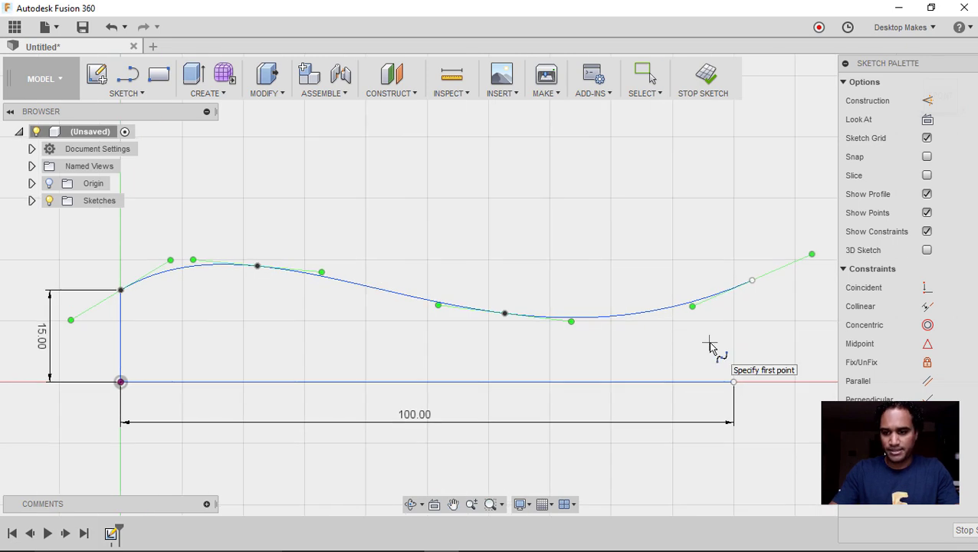
key(Escape)
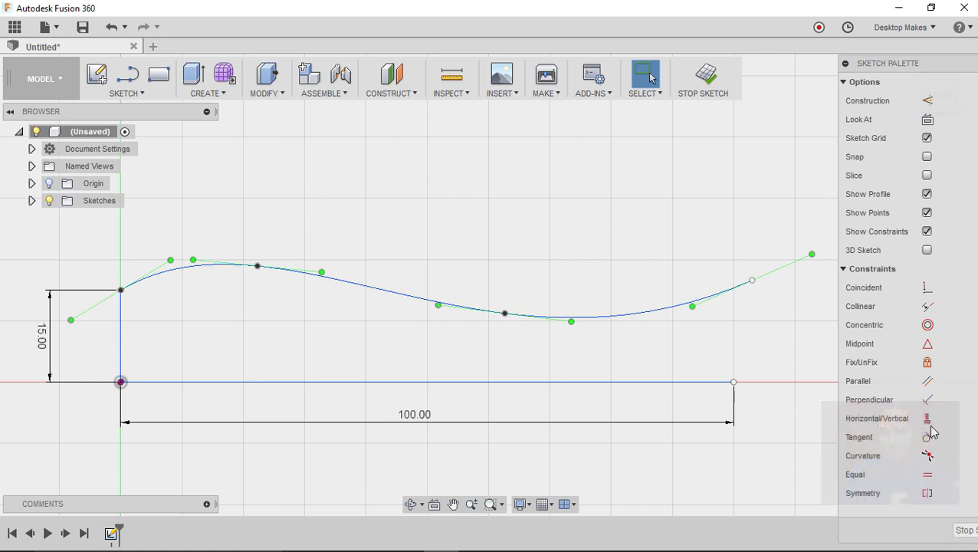
Step: Constrain the spline's free end vertically above the base line's far end and close the profile with a line between these two points
click(931, 423)
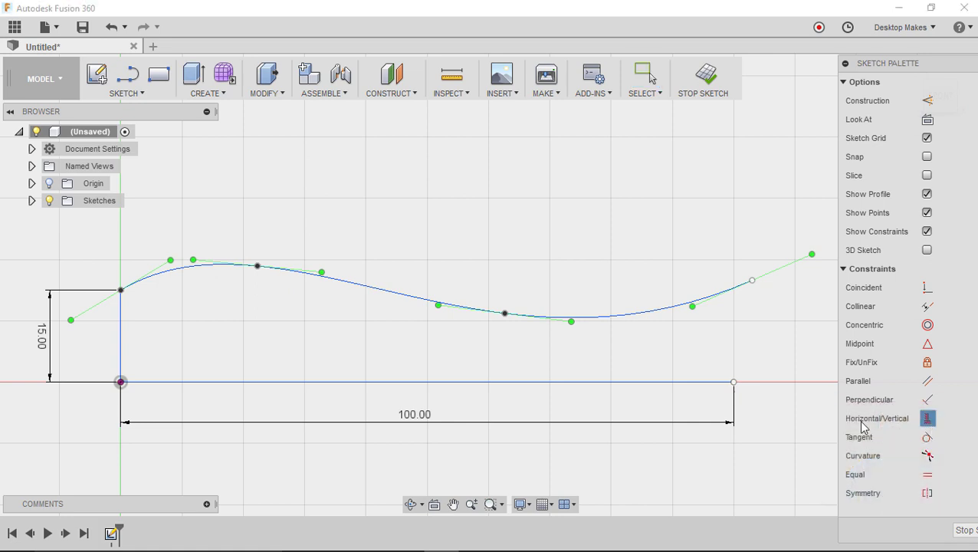
click(753, 283)
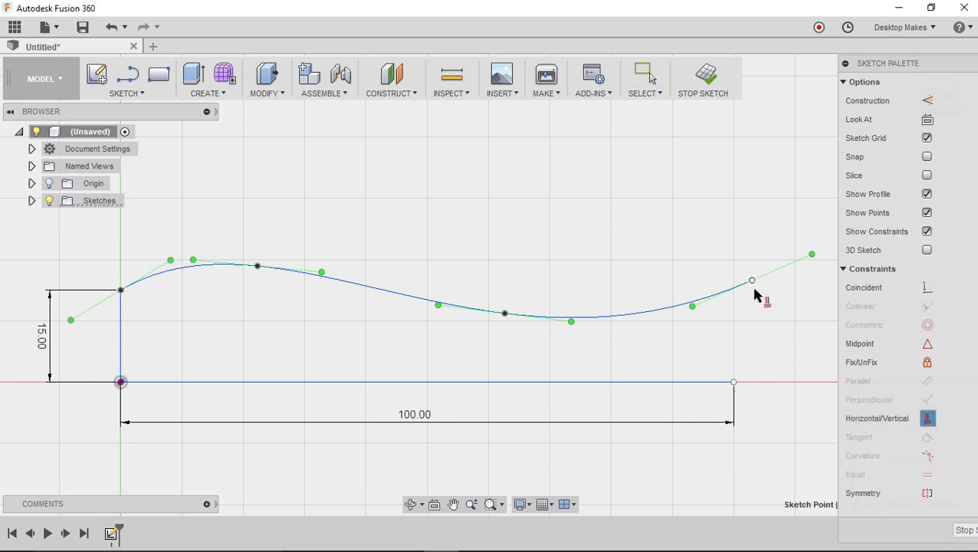
click(734, 382)
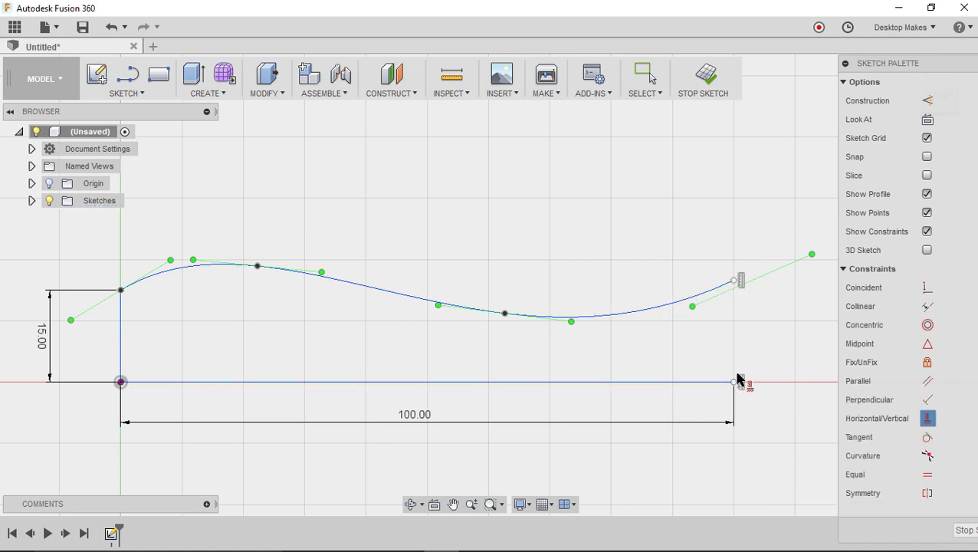
key(l)
click(733, 281)
click(734, 382)
key(Escape)
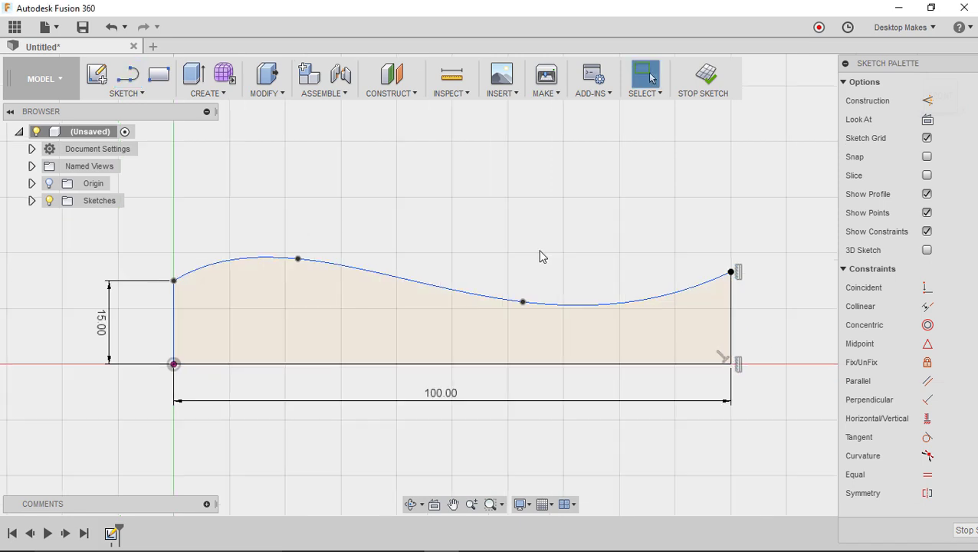
Step: Shift the spline's two middle fit points slightly toward its far end and swing the far end's tangent handle down to nearly horizontal
drag(299, 258, 307, 260)
drag(524, 303, 540, 305)
click(684, 294)
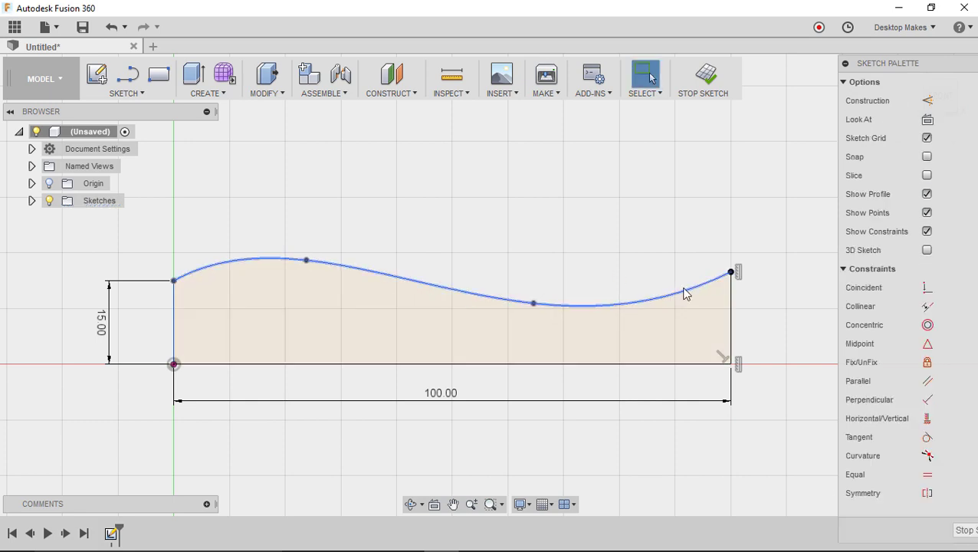
scroll(728, 275, up, 8)
scroll(698, 272, down, 5)
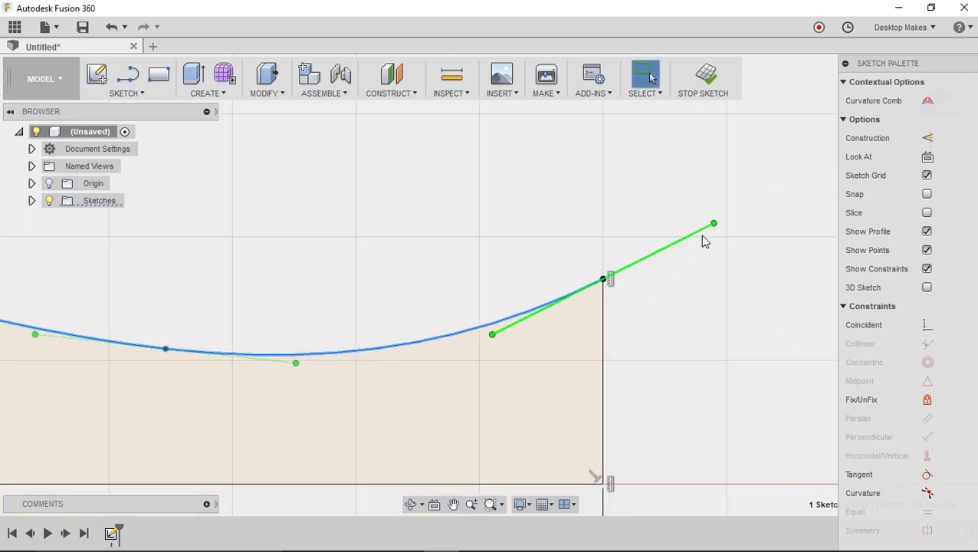
drag(715, 226, 719, 283)
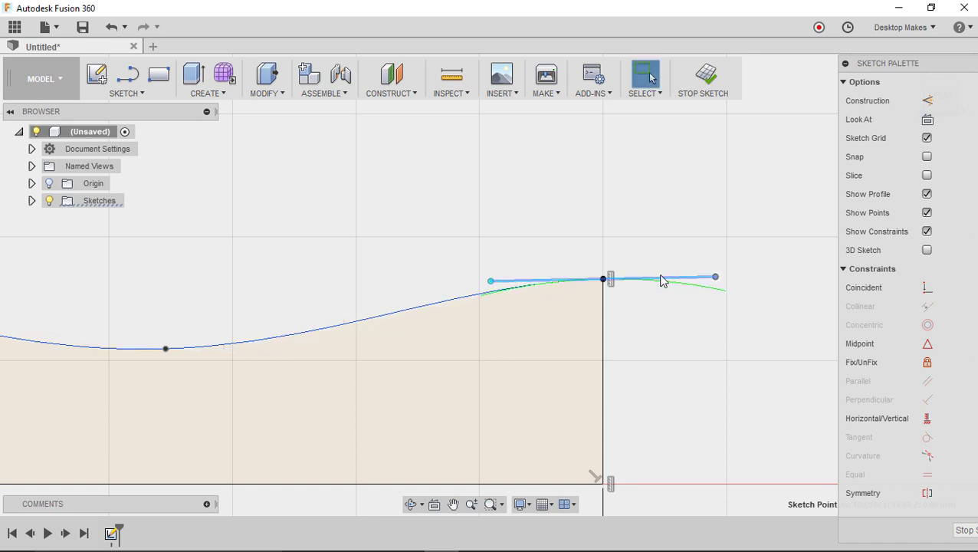
Step: Apply a Horizontal/Vertical constraint to the tangent handle at the spline's far end to make it exactly horizontal
click(670, 247)
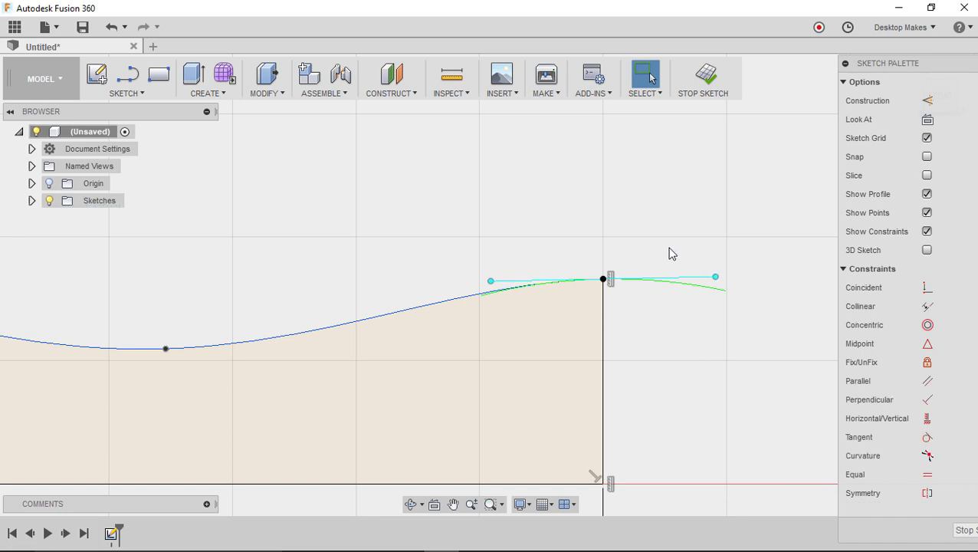
scroll(670, 257, up, 2)
mouse_move(670, 257)
middle_down()
mouse_move(579, 201)
mouse_move(497, 178)
middle_up()
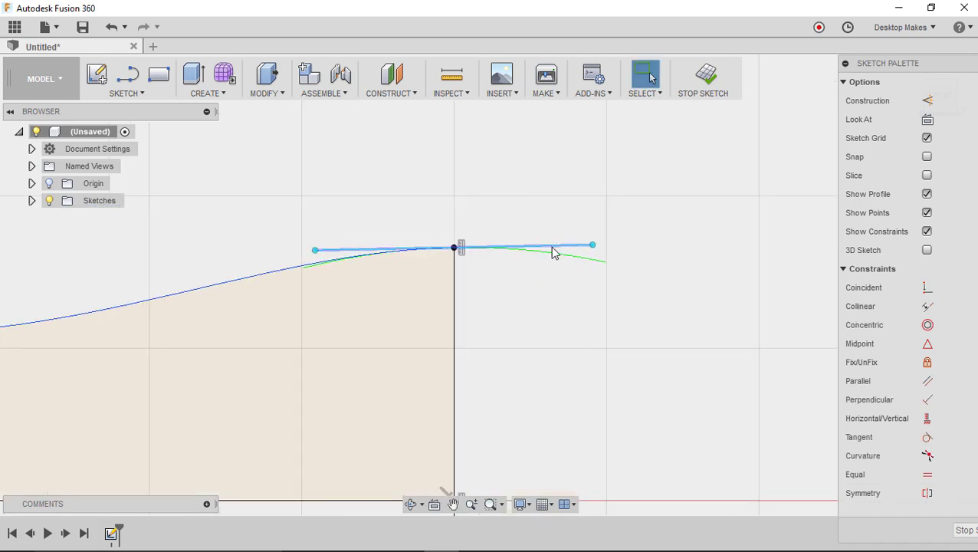
click(551, 246)
click(926, 456)
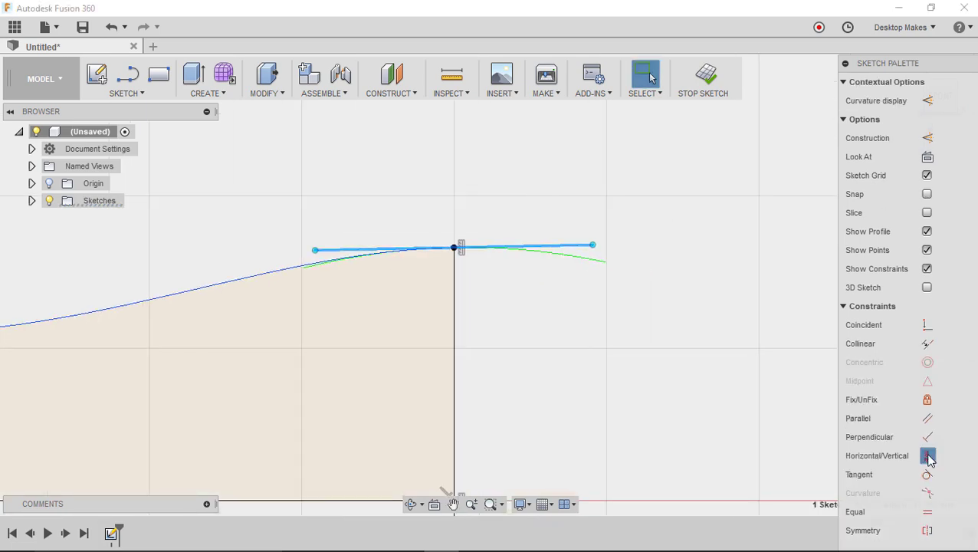
scroll(535, 287, down, 3)
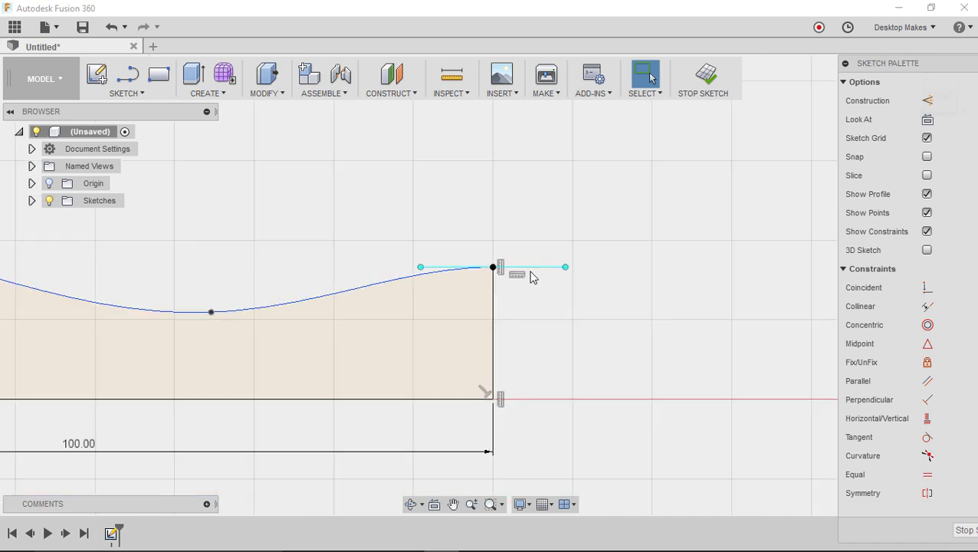
key(F6)
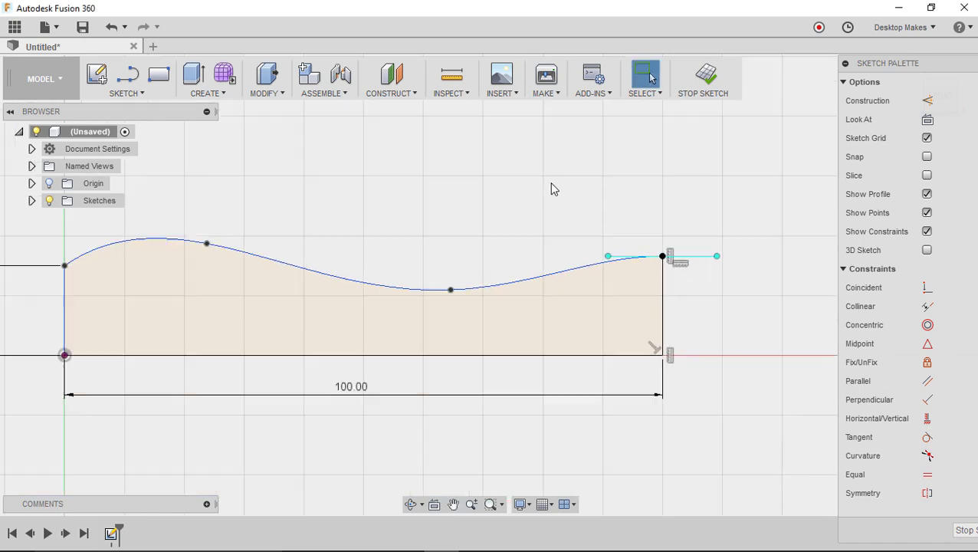
Step: Finish the sketch, expand the Sketches folder, and toggle Sketch1's visibility off and back on
click(696, 91)
click(31, 201)
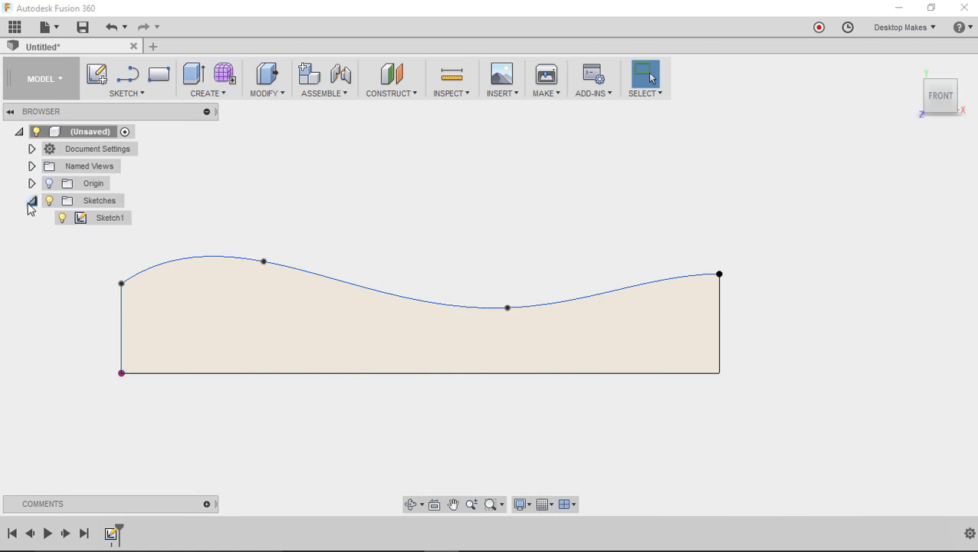
click(62, 219)
click(62, 219)
Step: Revolve the closed spline profile 360 degrees about the 100 mm base line as a new body
click(218, 95)
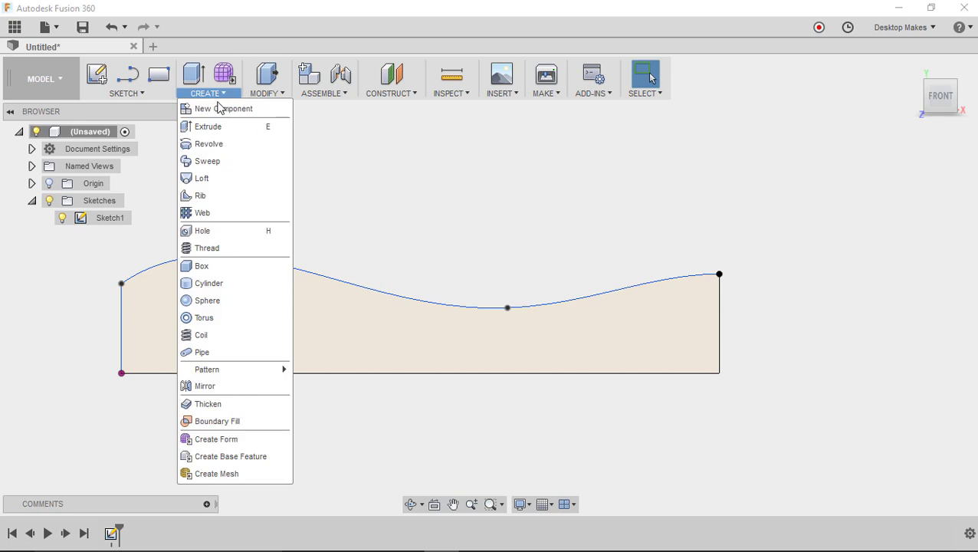
click(208, 144)
click(243, 299)
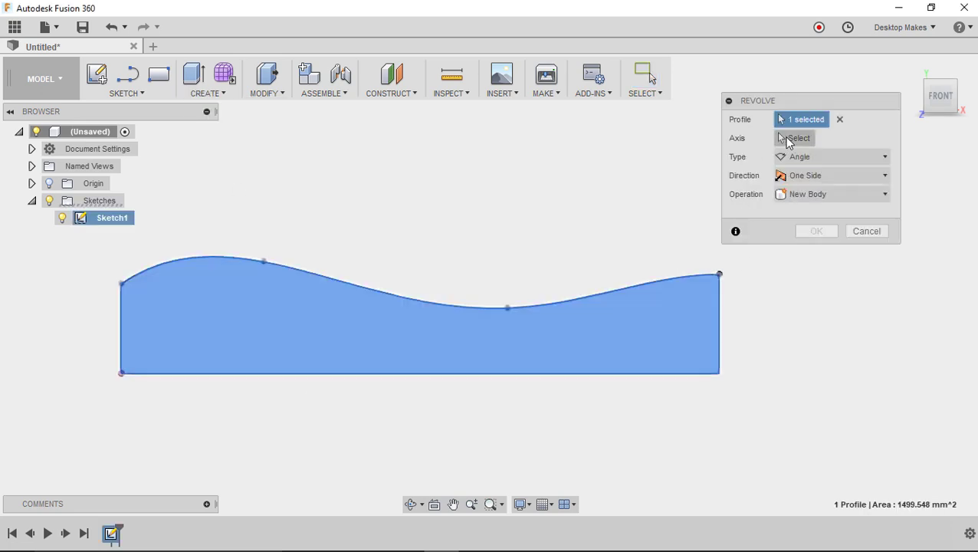
click(789, 139)
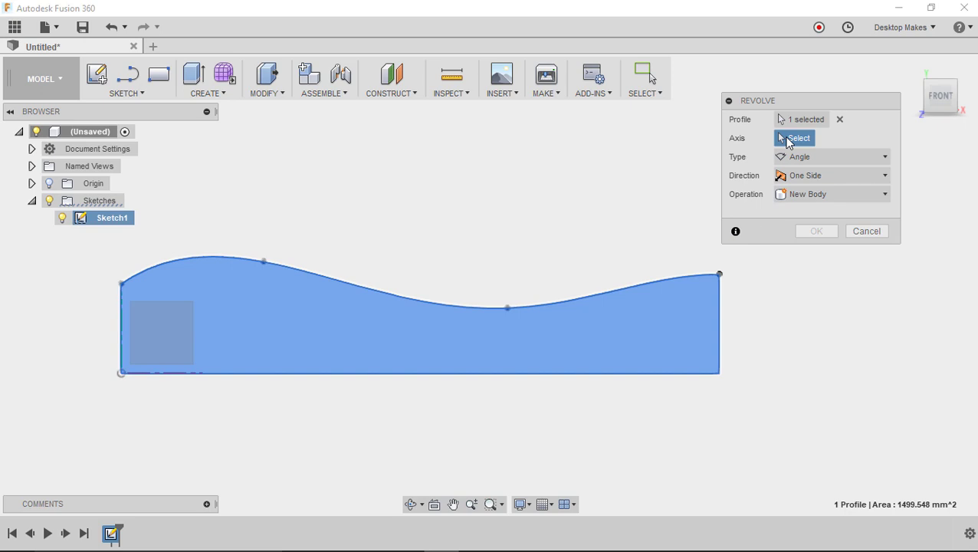
click(619, 375)
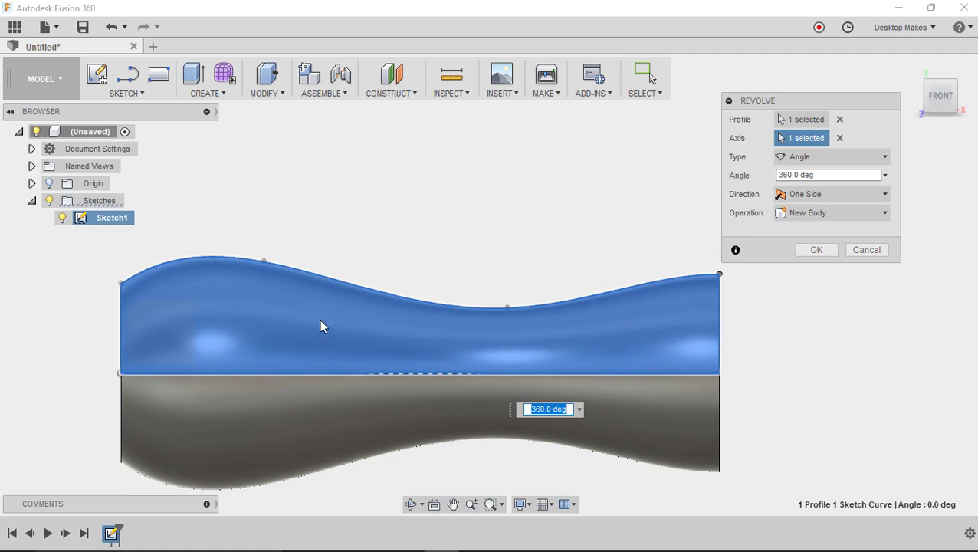
click(830, 252)
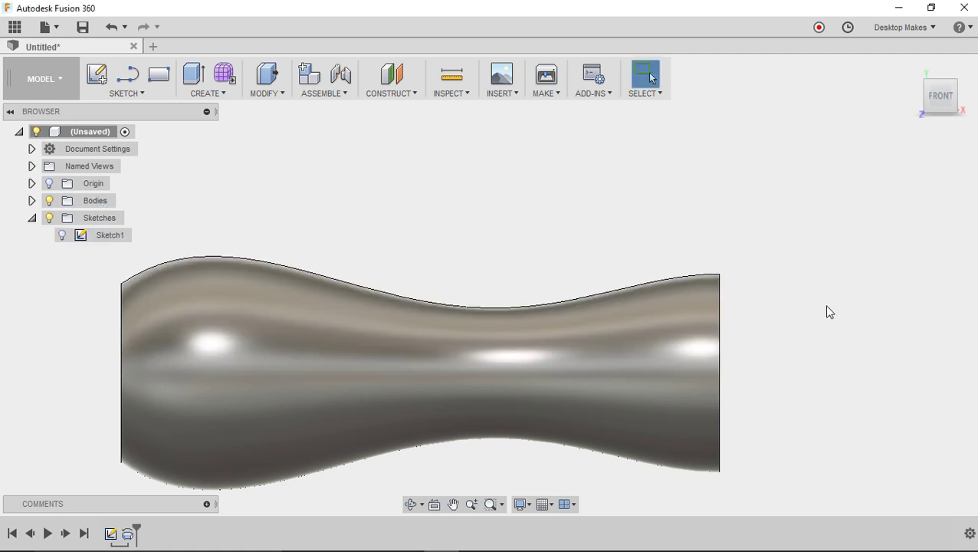
Step: Start a new sketch on the flat circular end face at the origin end of the revolved body
middle_drag(779, 284, 819, 183)
scroll(819, 182, down, 3)
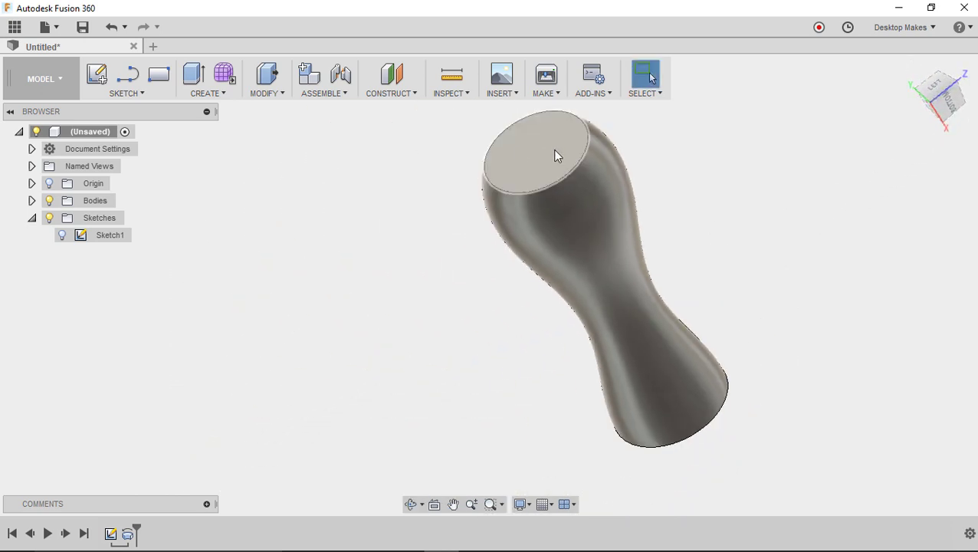
shift+middle_drag(549, 163, 402, 203)
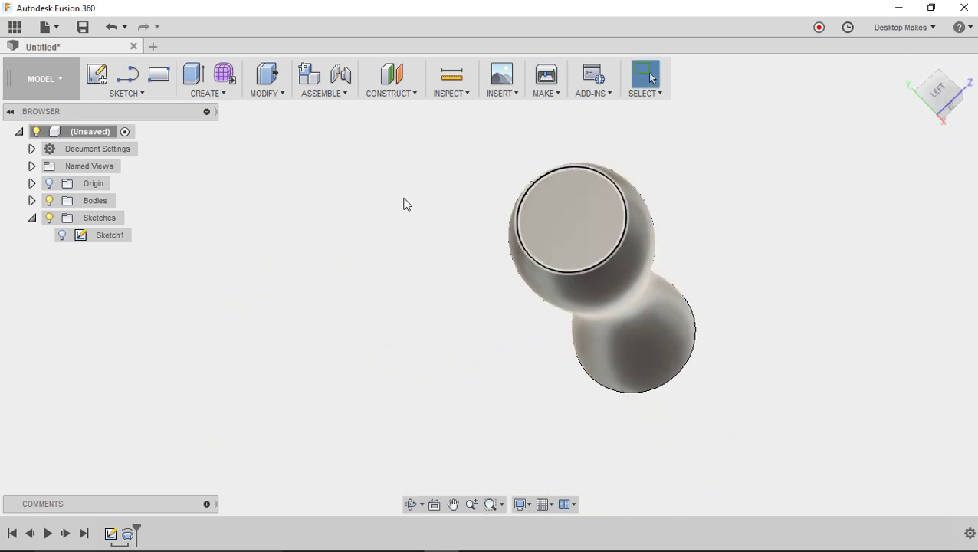
click(98, 76)
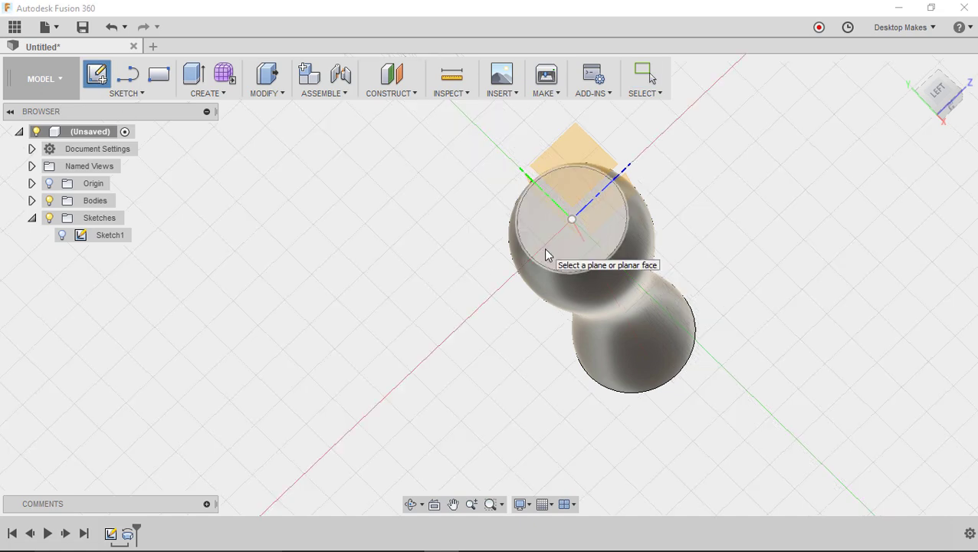
scroll(591, 274, up, 2)
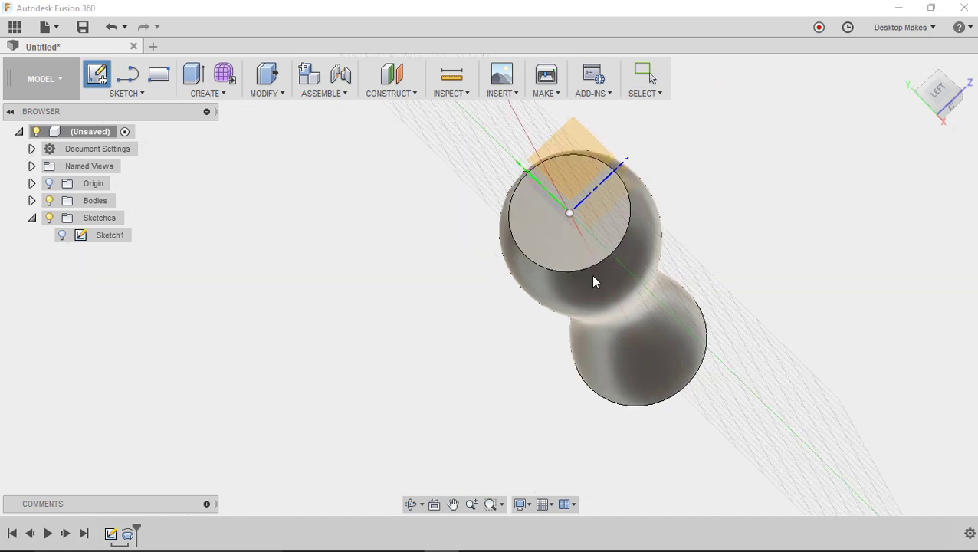
click(526, 245)
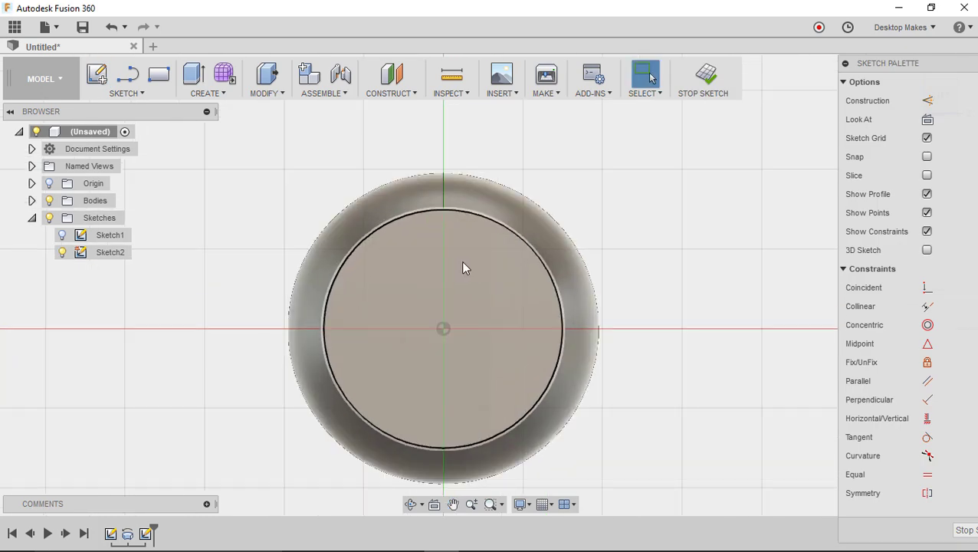
Step: Draw a vertical line from the origin up past the body's outer edge and convert it to a construction line
key(l)
click(443, 328)
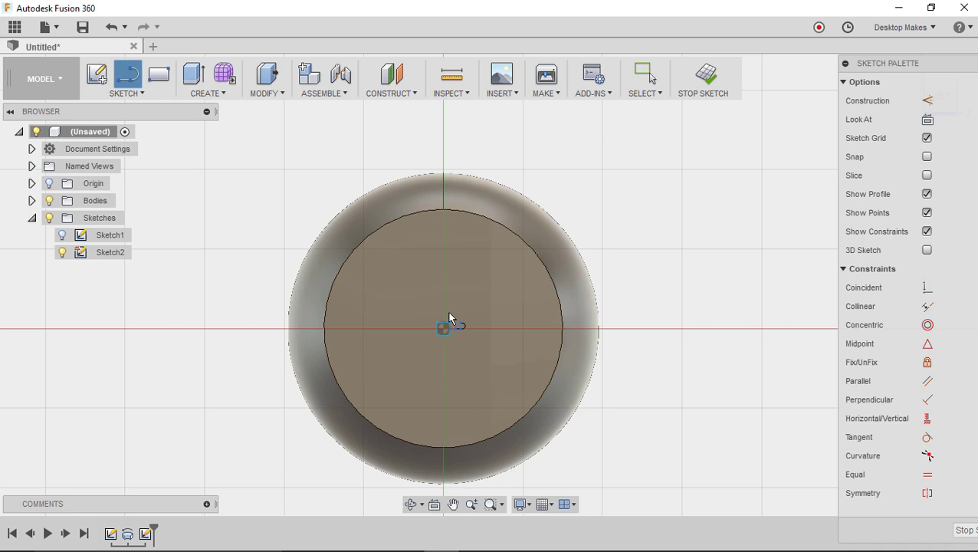
click(443, 121)
key(Escape)
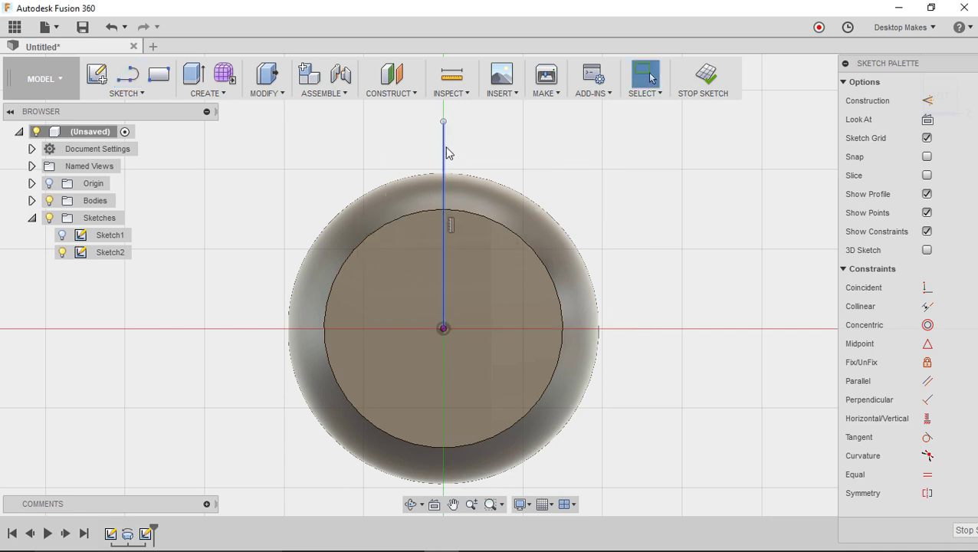
click(445, 154)
key(x)
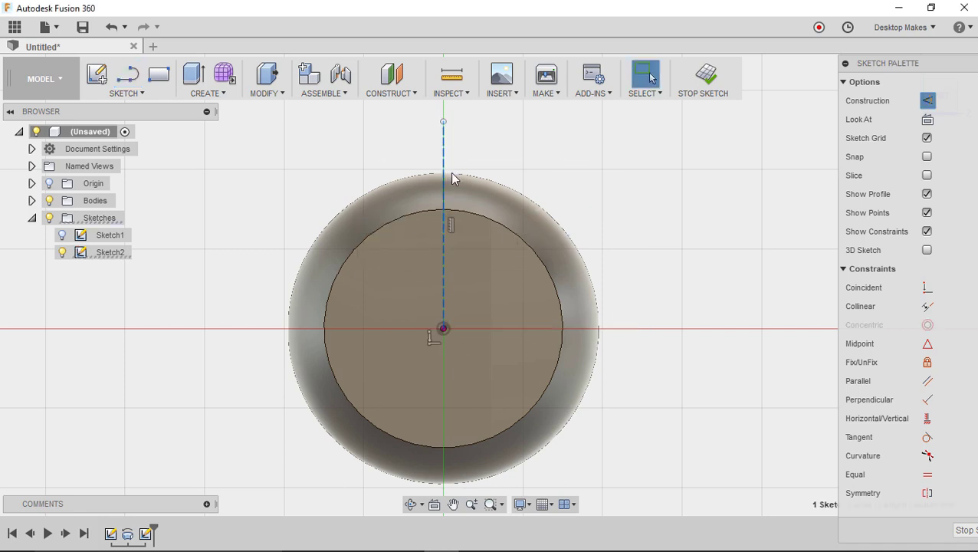
Step: Draw two slanted lines from the origin past the body's outer edge, one on each side of the construction line
key(l)
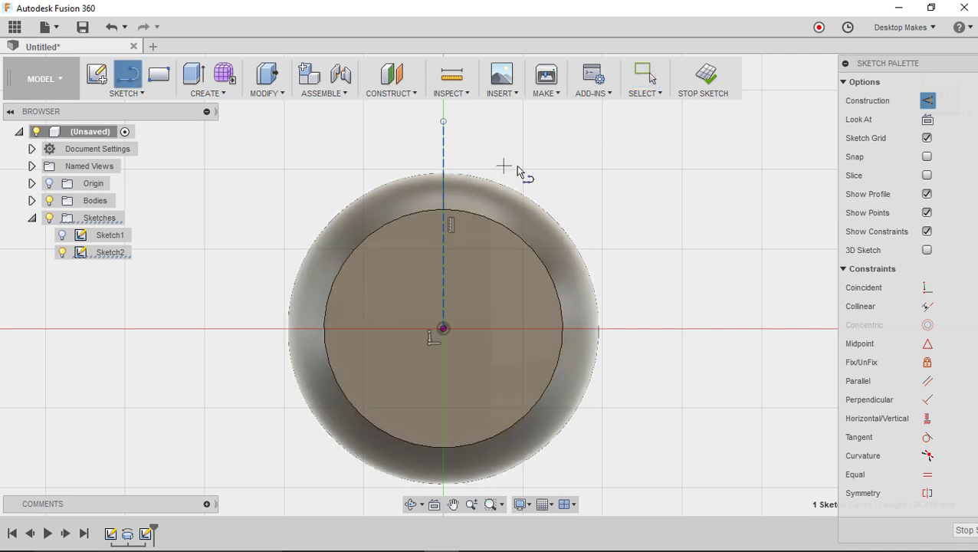
click(443, 329)
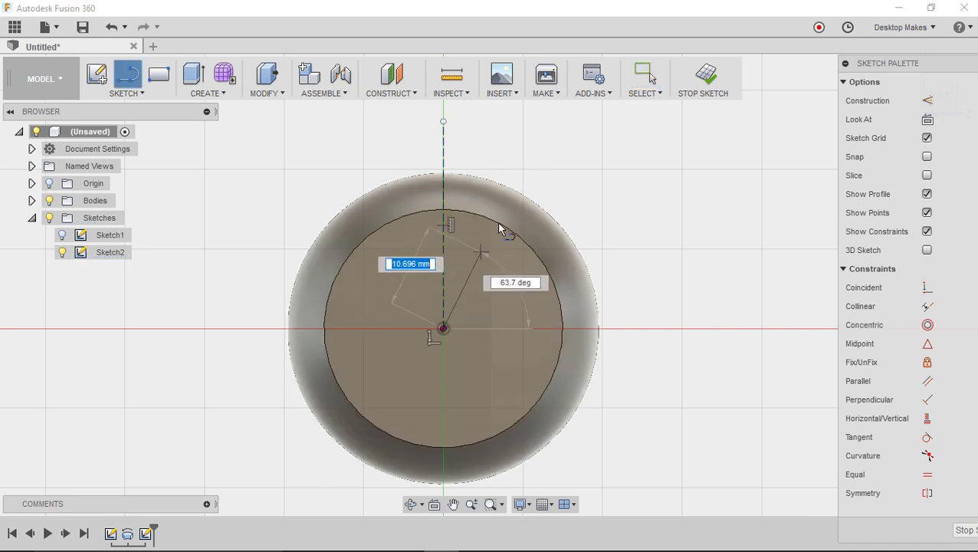
click(545, 131)
key(Escape)
click(443, 329)
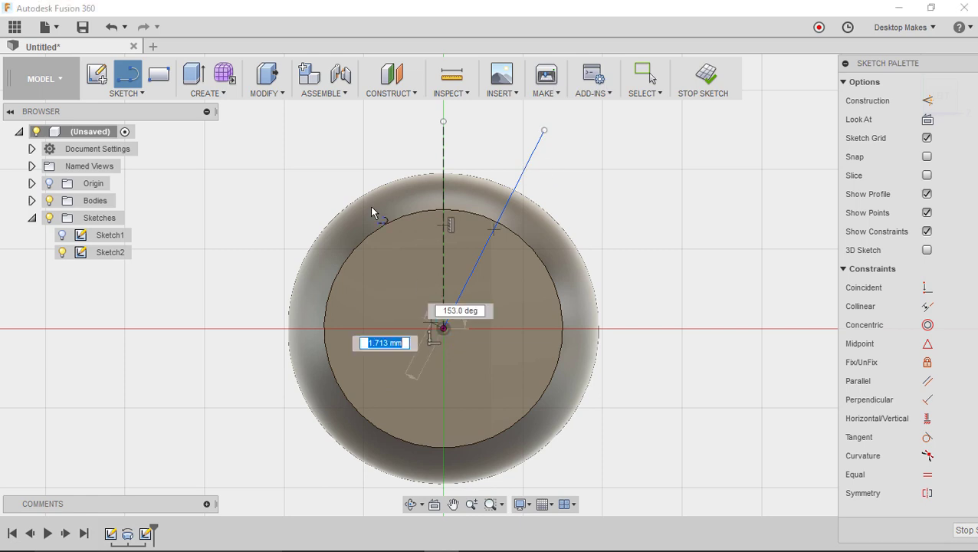
click(355, 132)
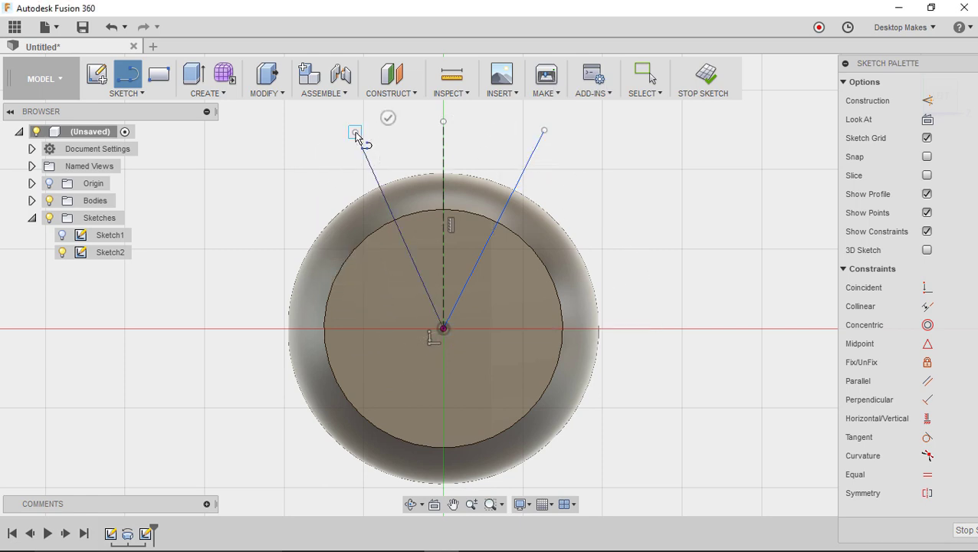
key(Escape)
Step: Make the two slanted lines symmetric about the vertical construction line with a Symmetry constraint
click(926, 493)
middle_drag(529, 230, 553, 264)
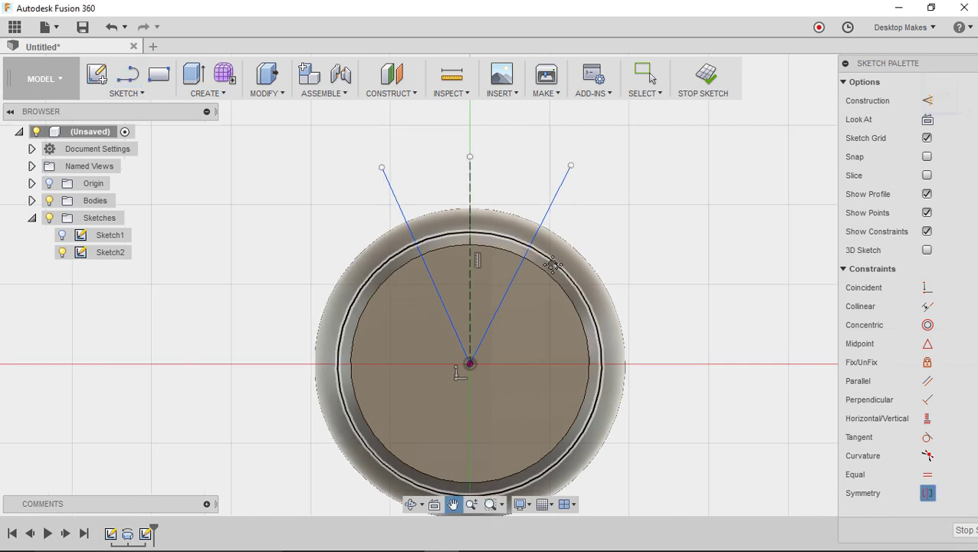
scroll(563, 238, up, 3)
click(557, 198)
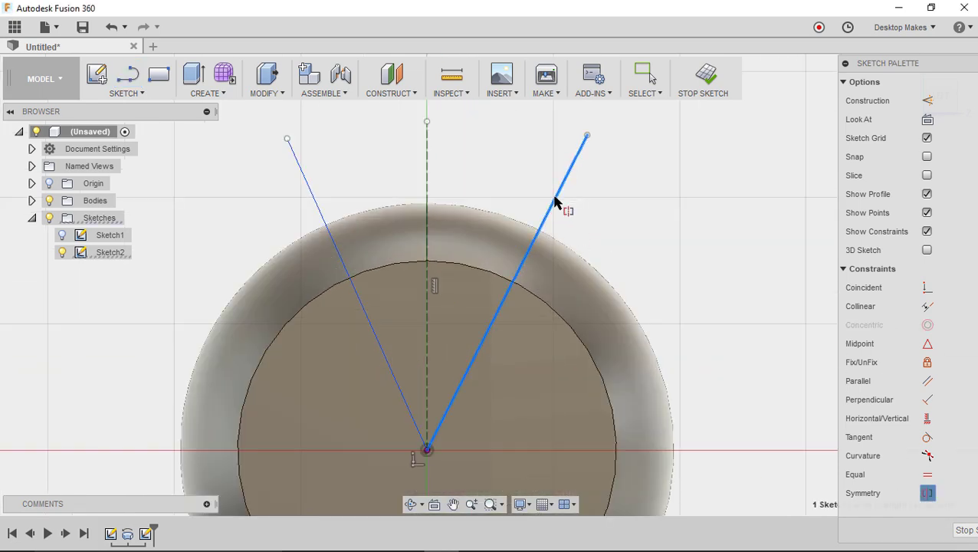
click(304, 178)
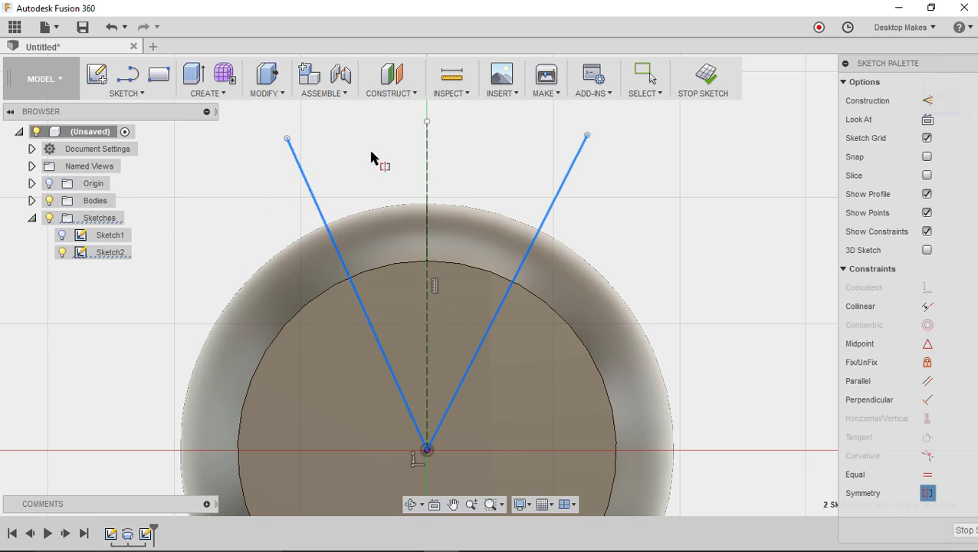
click(427, 155)
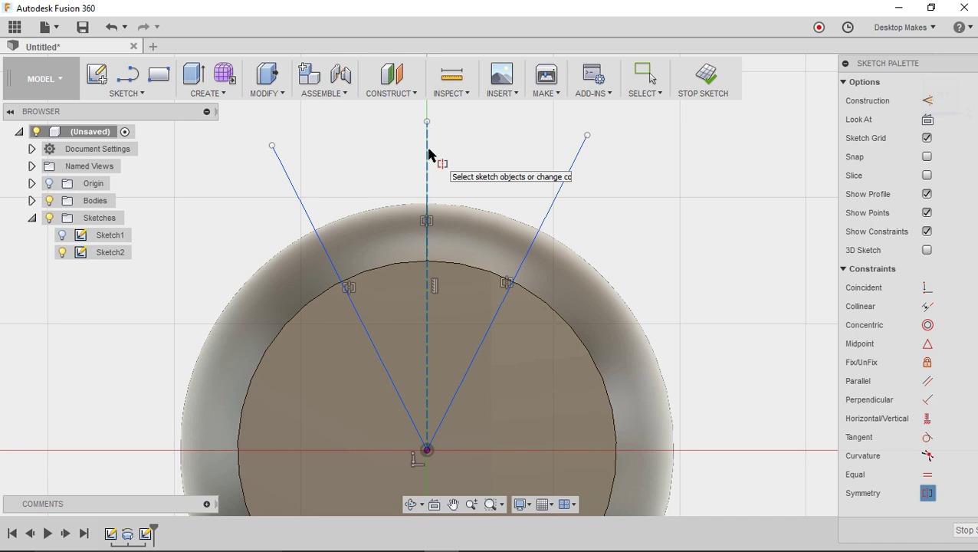
Step: Dimension the angle between one slanted line and the vertical construction line as 2.5 degrees
key(d)
click(566, 179)
click(428, 170)
key(Escape)
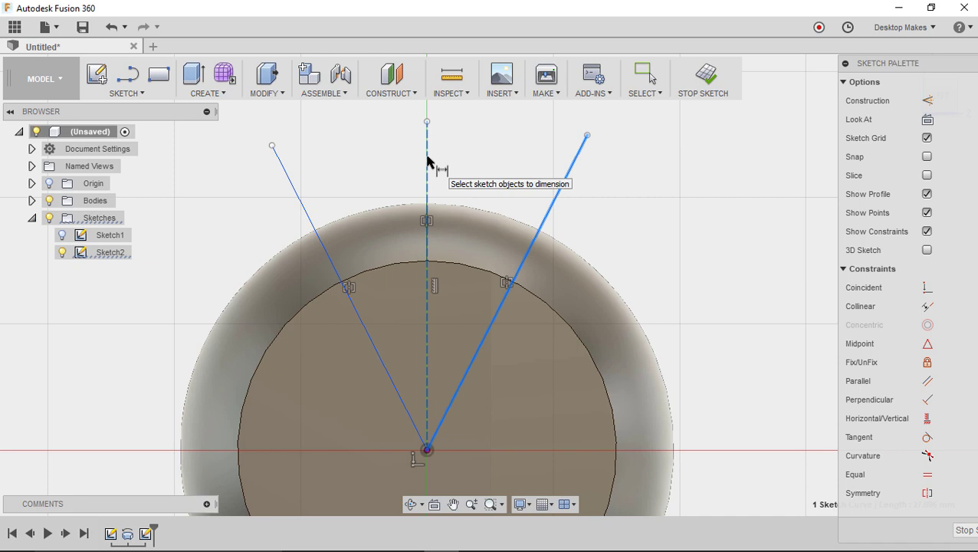
click(428, 161)
click(514, 169)
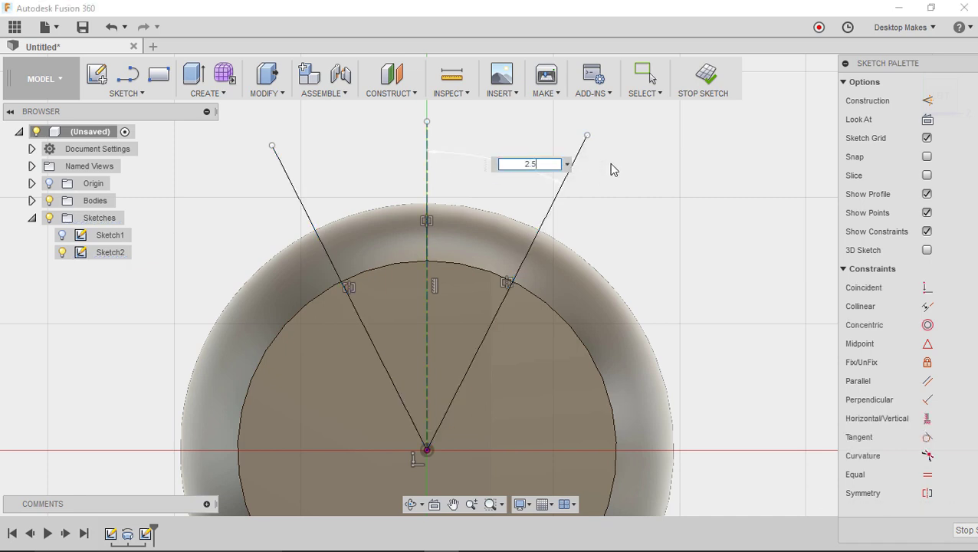
key(Return)
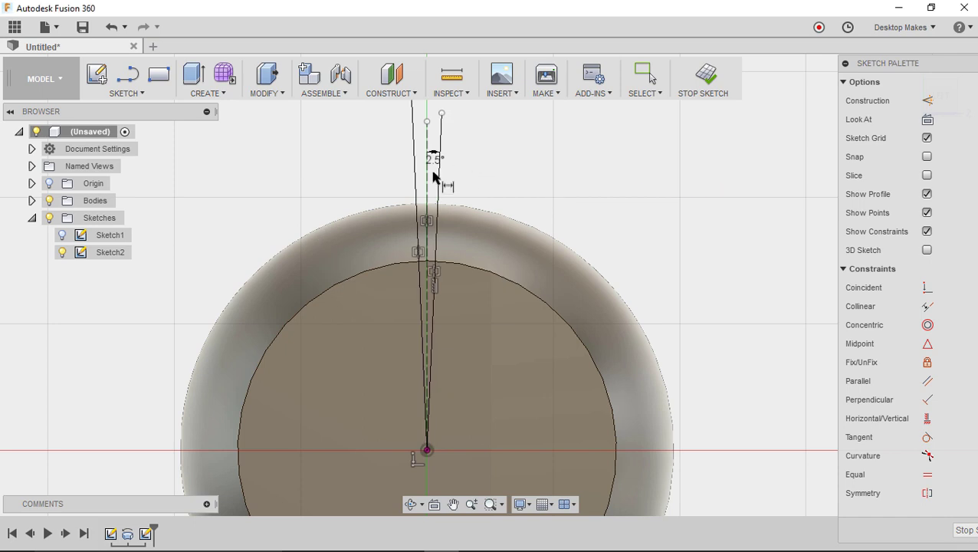
Step: Draw a line joining the two slanted lines just above the body's outer edge to close the wedge profile
scroll(415, 194, up, 2)
scroll(418, 188, up, 3)
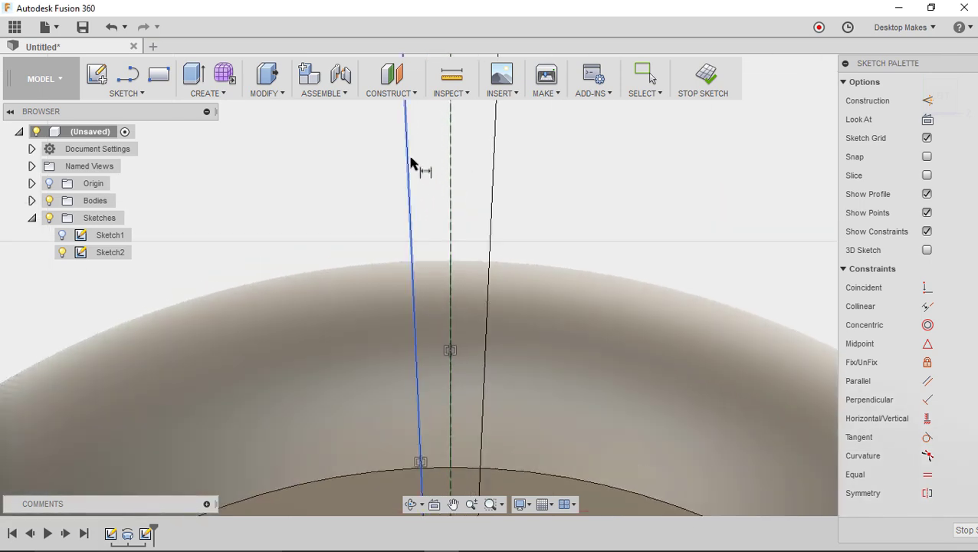
scroll(414, 219, up, 3)
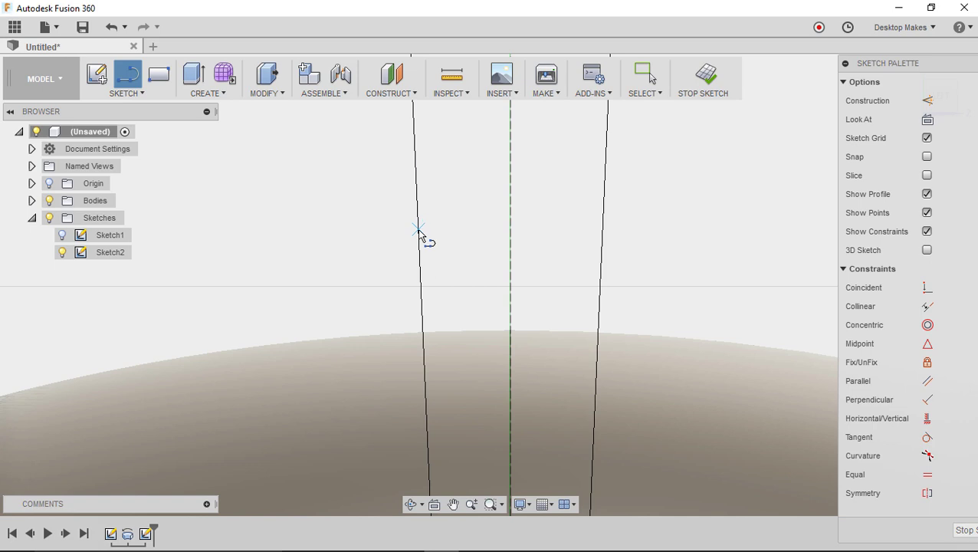
mouse_move(419, 238)
middle_down()
mouse_move(397, 236)
mouse_move(371, 168)
middle_up()
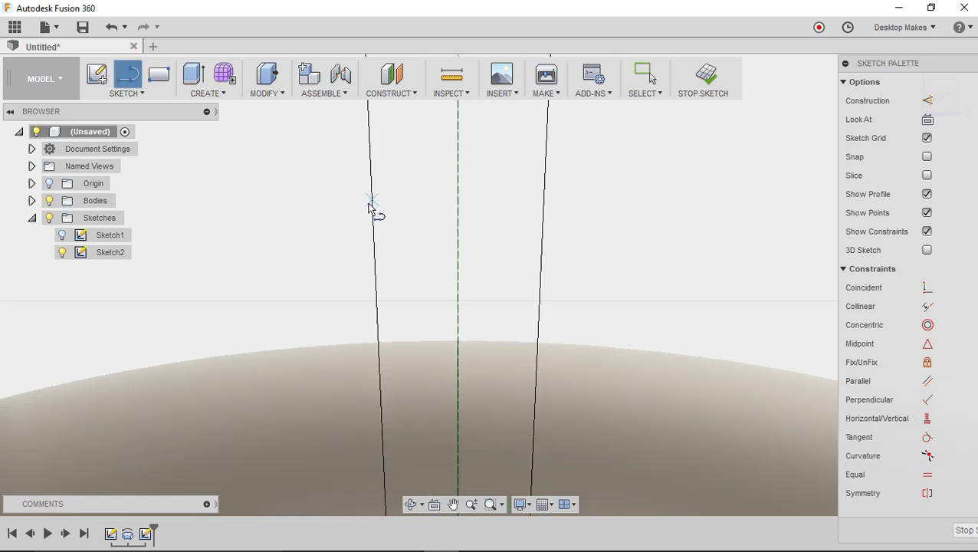
click(540, 207)
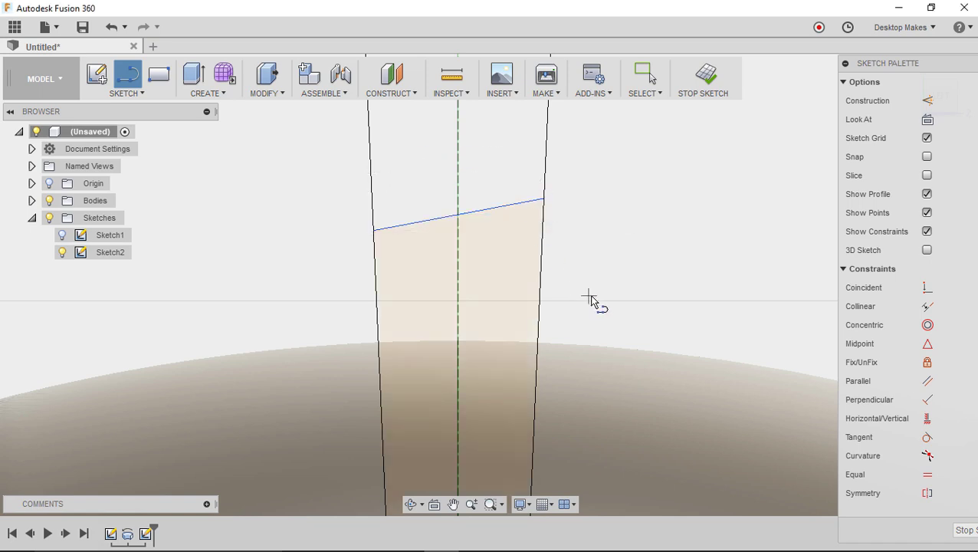
Step: Apply a Horizontal/Vertical constraint to the wedge's closing line to make it horizontal
click(925, 420)
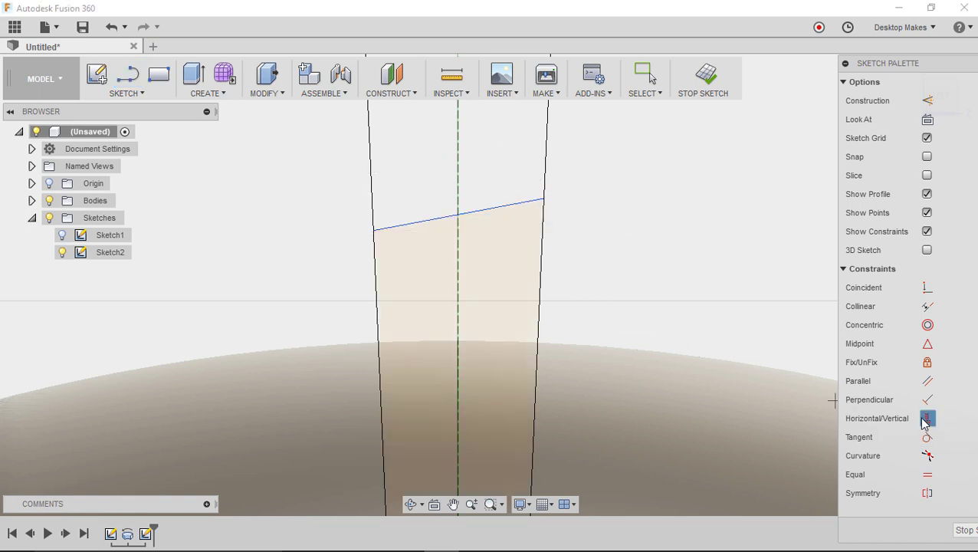
click(507, 212)
scroll(537, 307, down, 3)
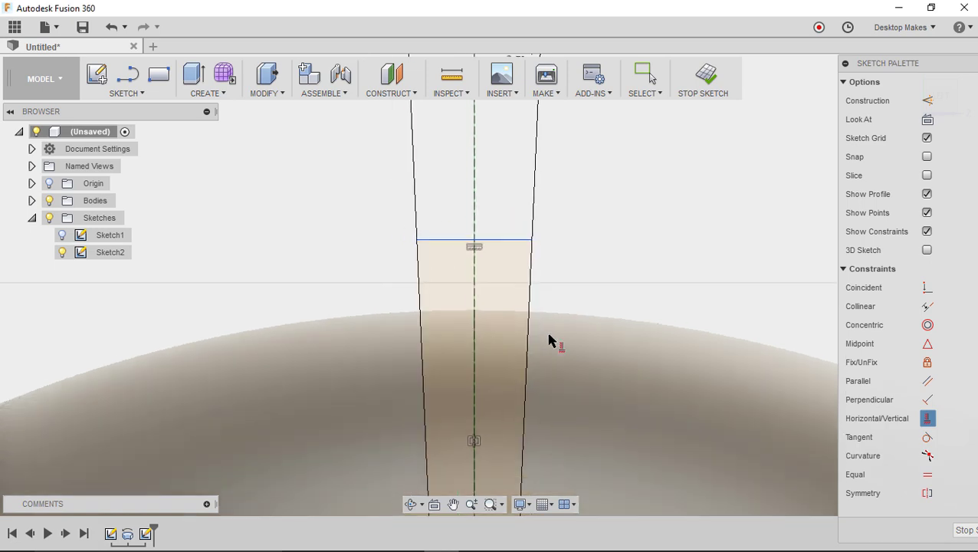
scroll(547, 239, down, 5)
key(Escape)
Step: Dimension the vertical distance from the origin to the wedge's closing line as 21 mm
middle_drag(490, 222, 482, 209)
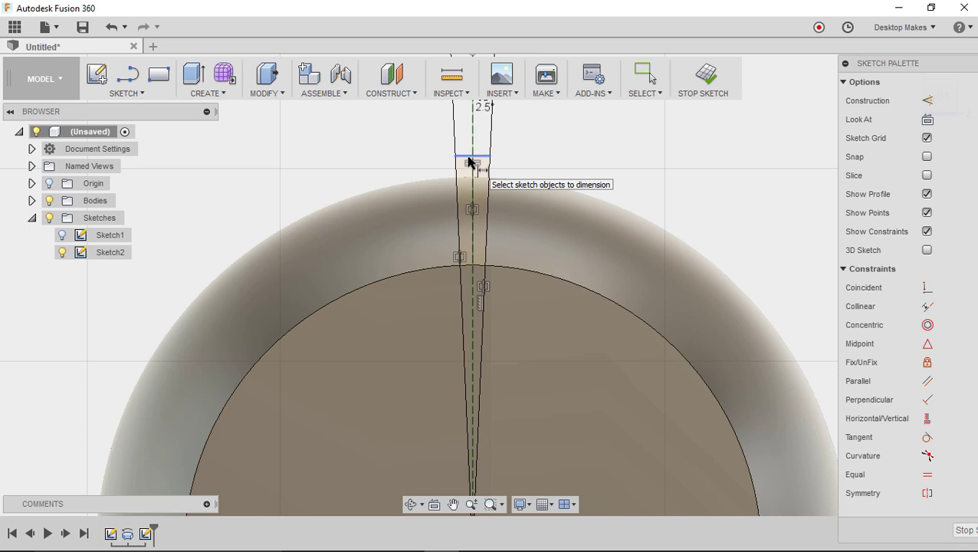
middle_drag(430, 234, 422, 133)
click(465, 451)
scroll(250, 343, down, 3)
middle_drag(251, 343, 349, 351)
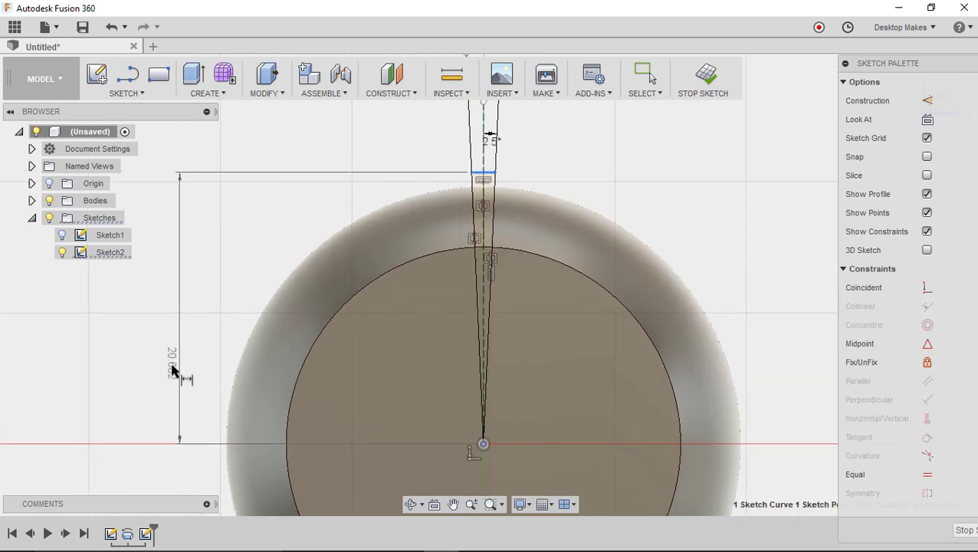
click(165, 370)
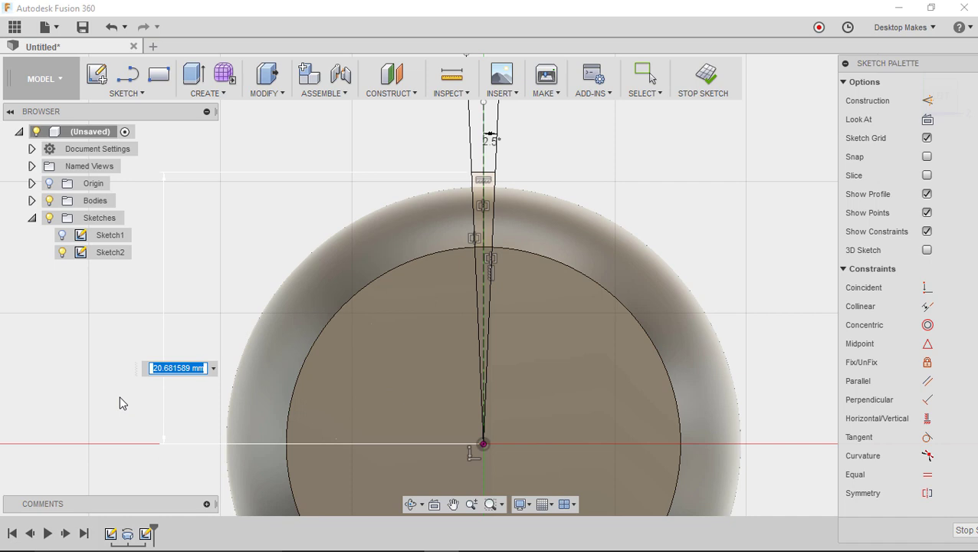
text(21)
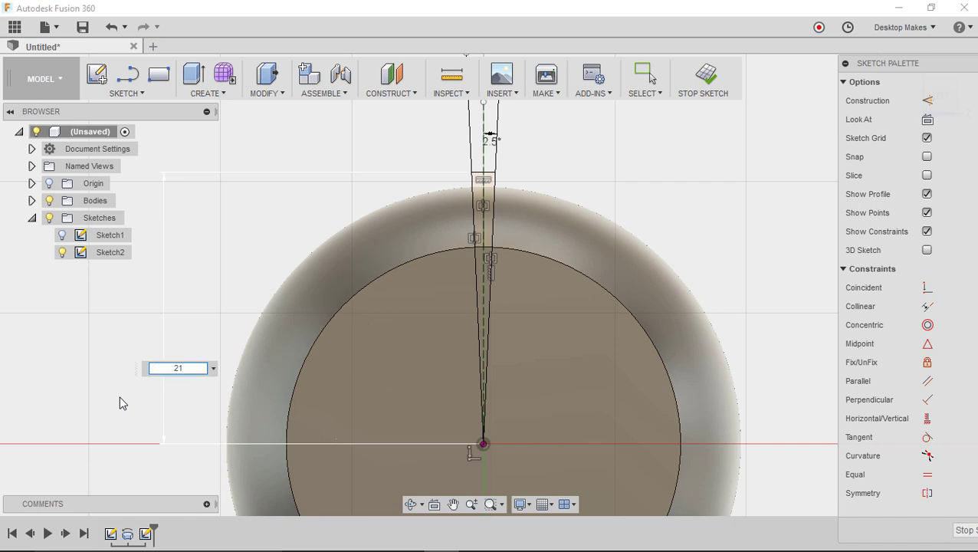
key(Return)
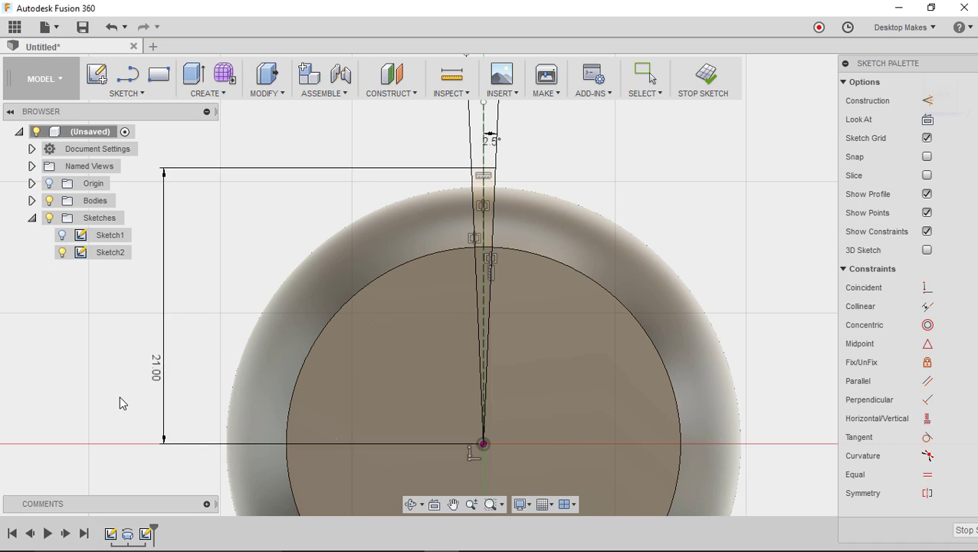
Step: Finish the wedge sketch on the body's end face
scroll(479, 160, up, 3)
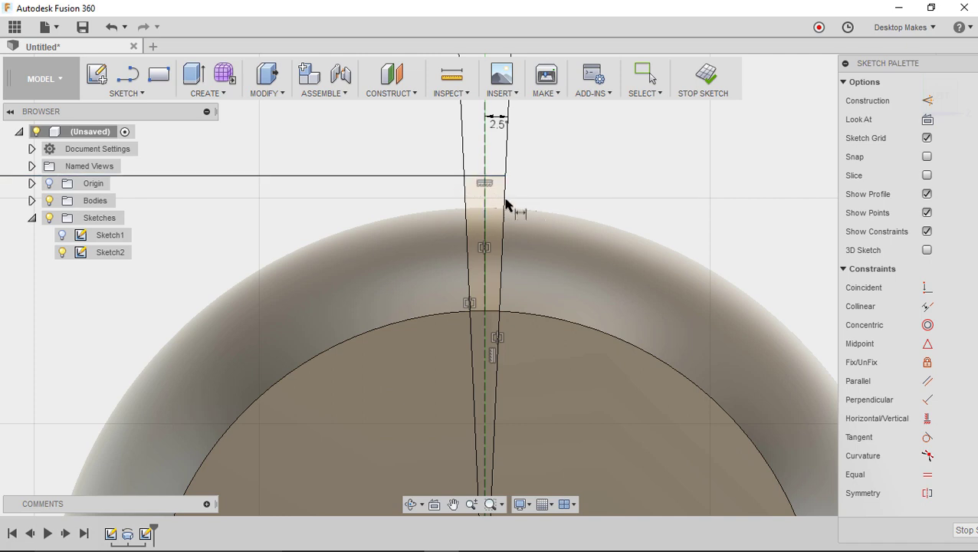
scroll(515, 343, down, 2)
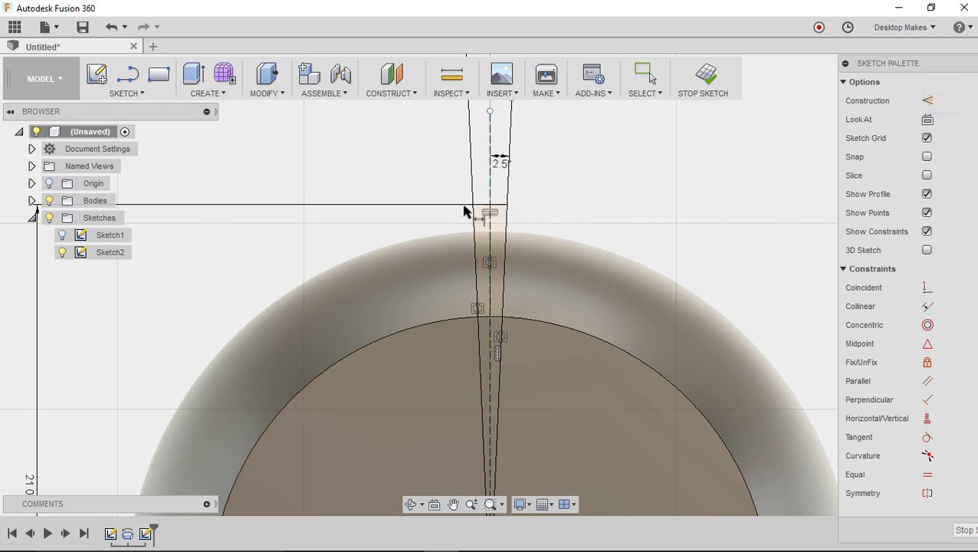
scroll(398, 216, down, 2)
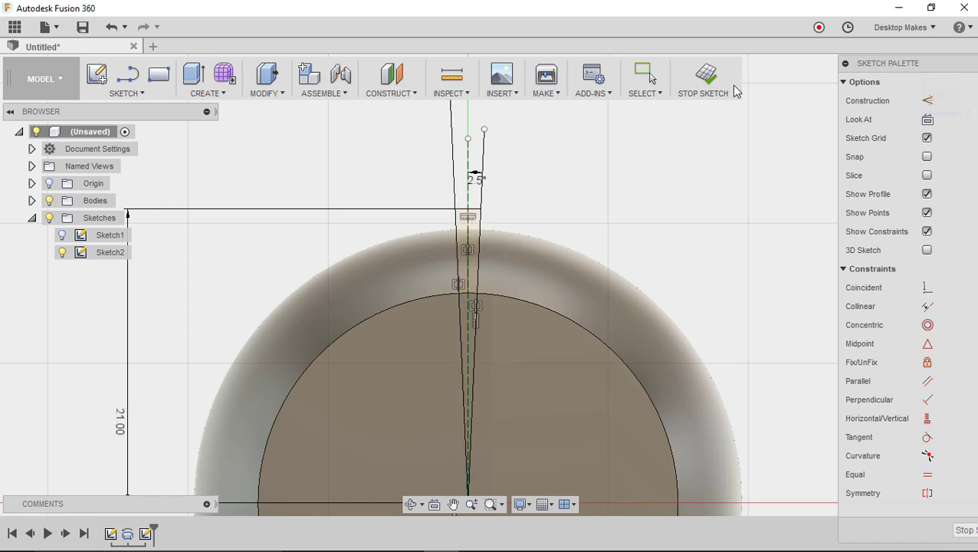
click(702, 75)
Step: Start an Extrude with both wedge regions, inside and outside the end face's edge, and pull it about 1.6 mm into the body
shift+middle_drag(813, 364, 651, 278)
scroll(651, 278, up, 5)
key(e)
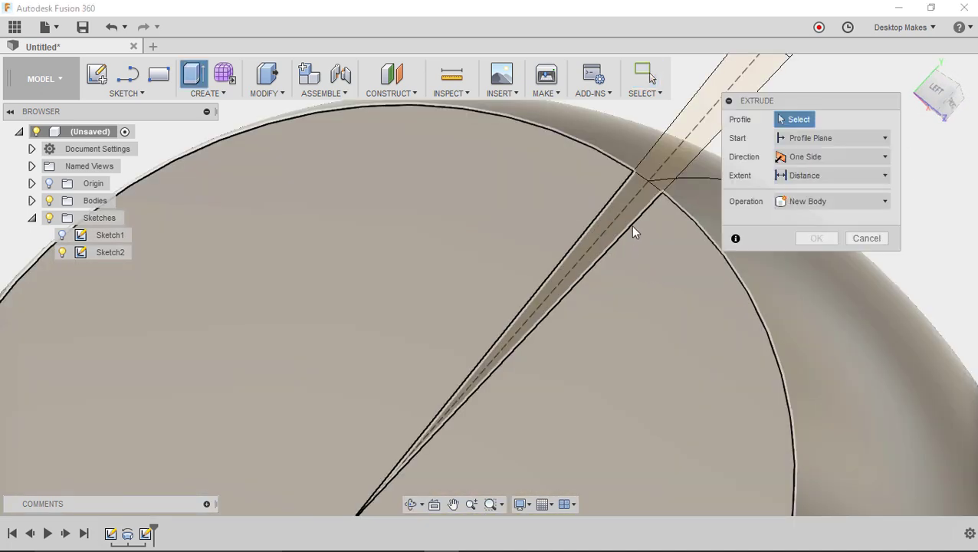
click(631, 211)
scroll(525, 351, down, 3)
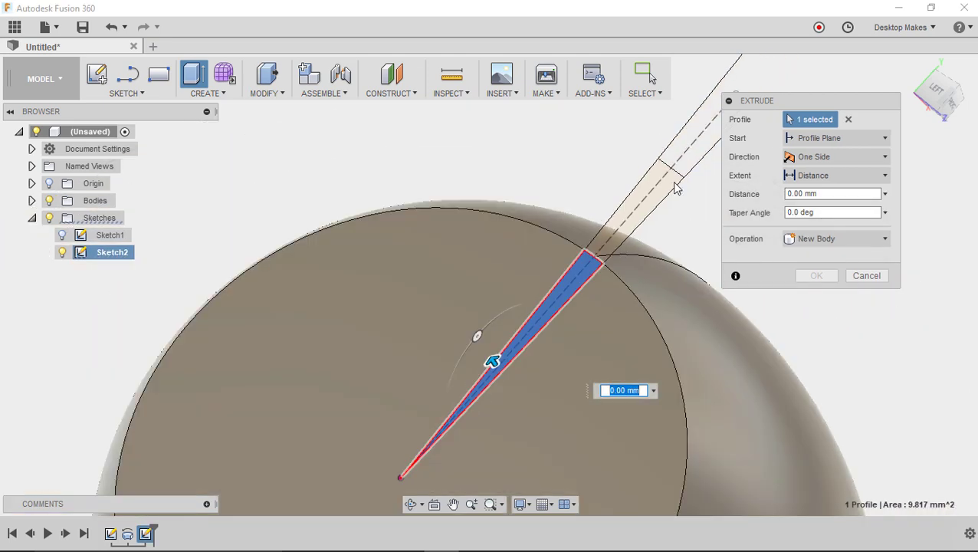
click(670, 194)
shift+middle_drag(664, 229, 583, 328)
scroll(583, 328, up, 3)
drag(597, 225, 625, 281)
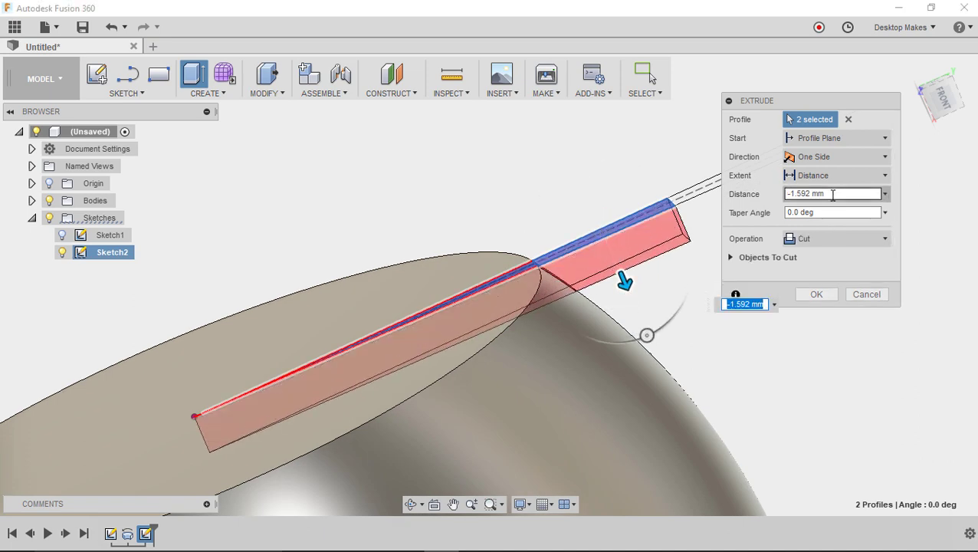
Step: Set the wedge extrusion's distance to -2 mm and its operation to New Body, and complete it
drag(832, 195, 755, 201)
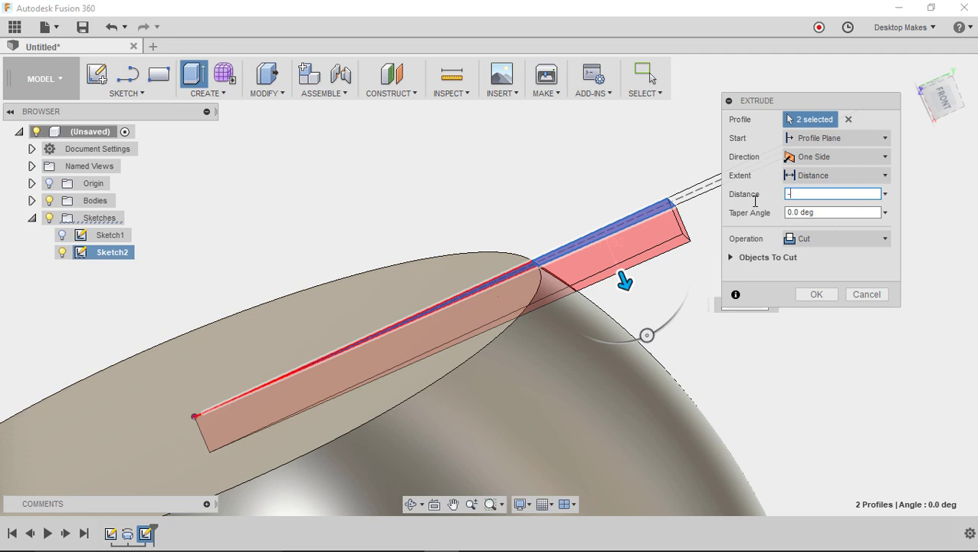
click(850, 240)
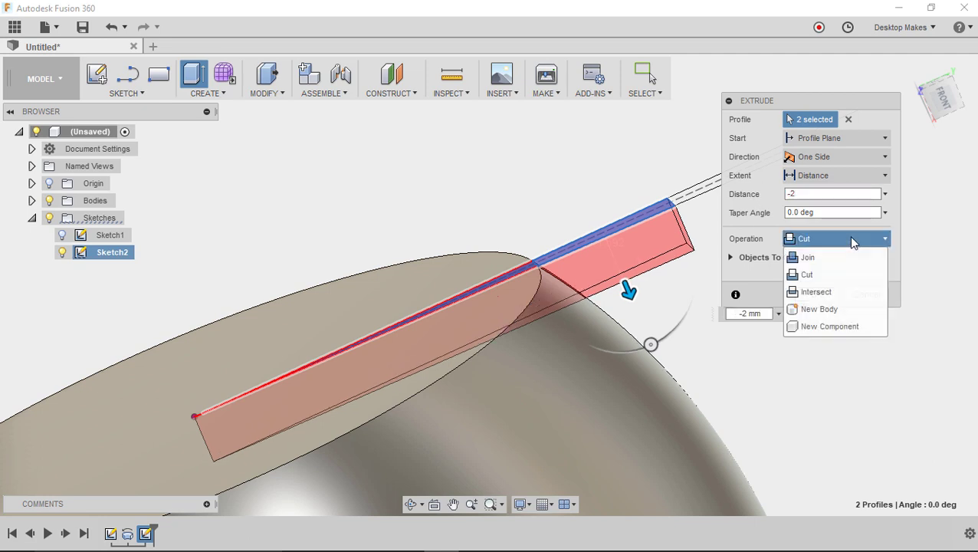
click(837, 311)
click(815, 276)
Step: List the bodies and toggle the visibility of Body1 and Body2 in turn to identify each one
scroll(809, 279, down, 5)
shift+middle_drag(808, 280, 652, 261)
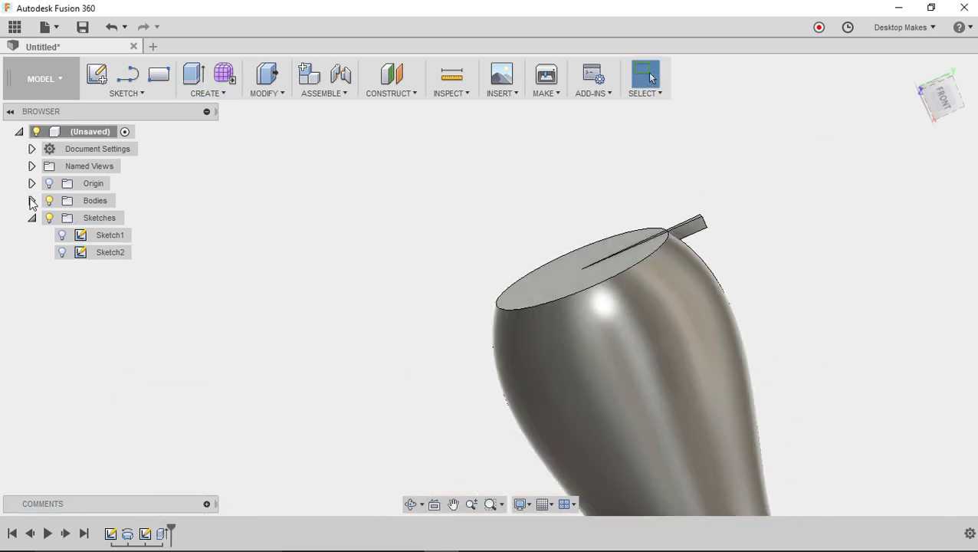
click(31, 200)
click(62, 218)
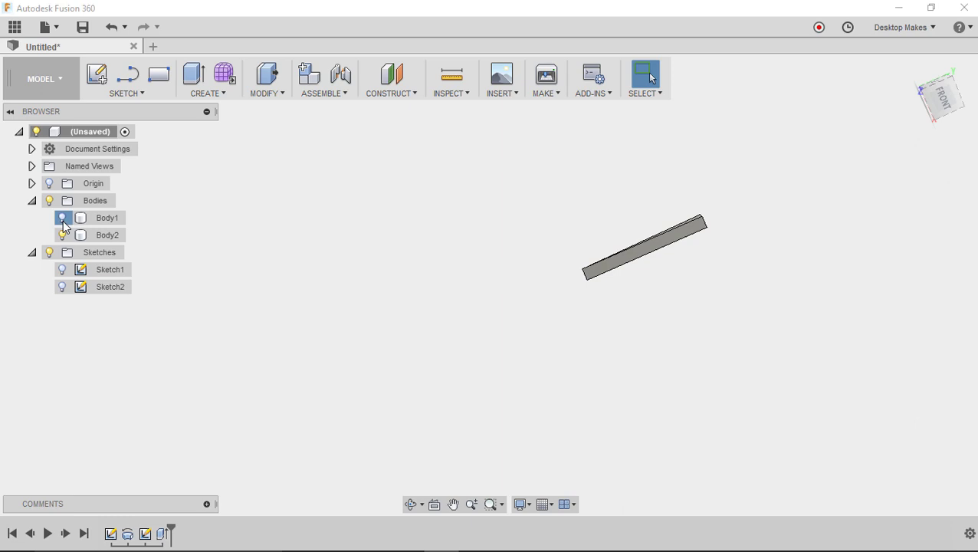
click(63, 219)
click(63, 235)
click(63, 236)
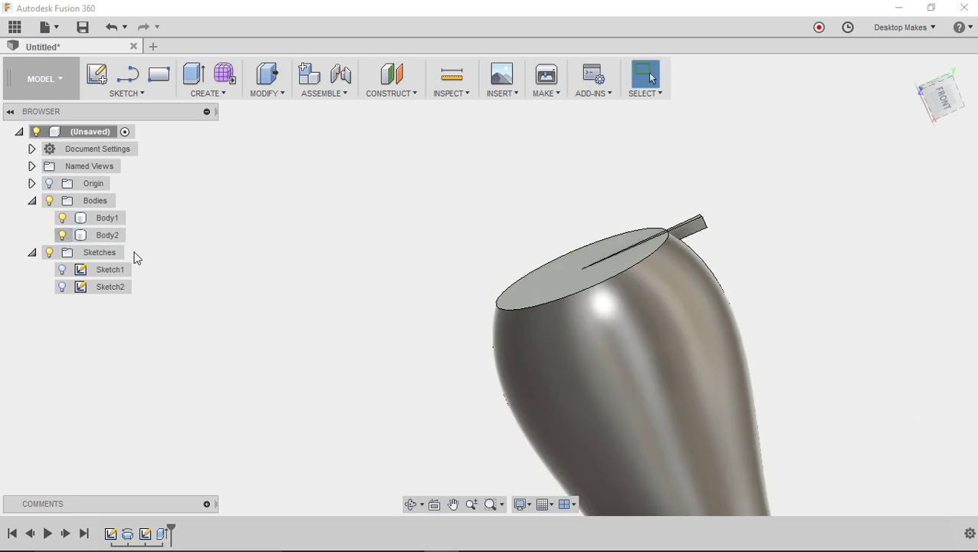
Step: Rename the revolved body, Body1, as "Main Body"
scroll(742, 251, up, 3)
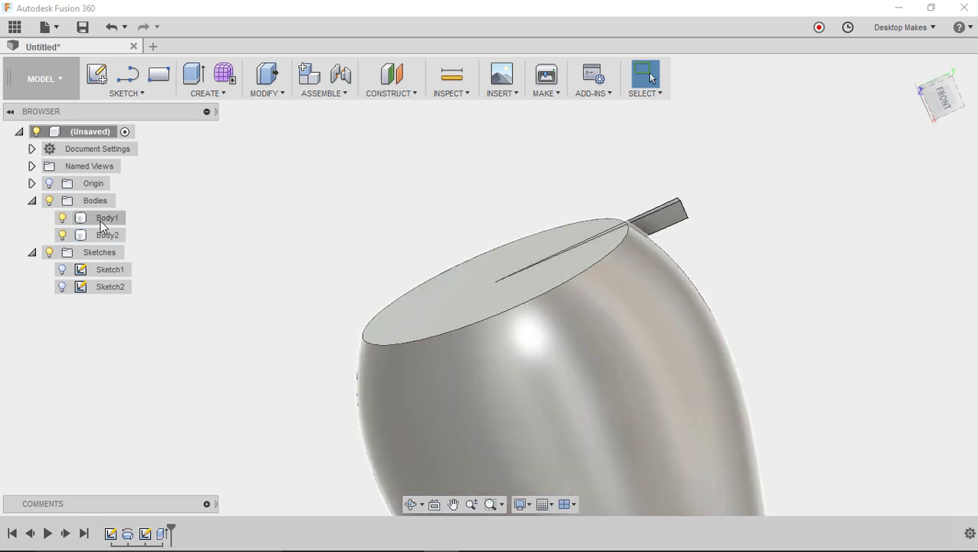
double_click(102, 223)
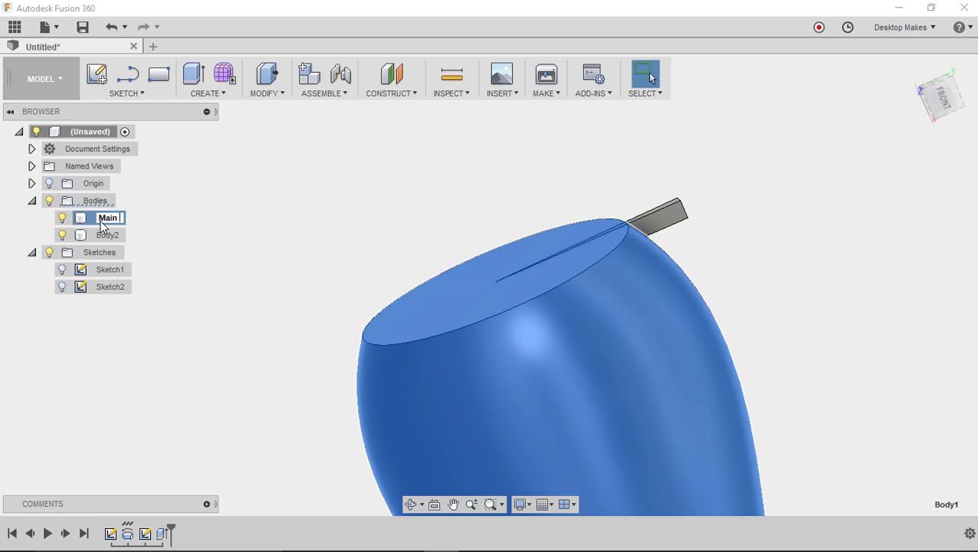
key(Return)
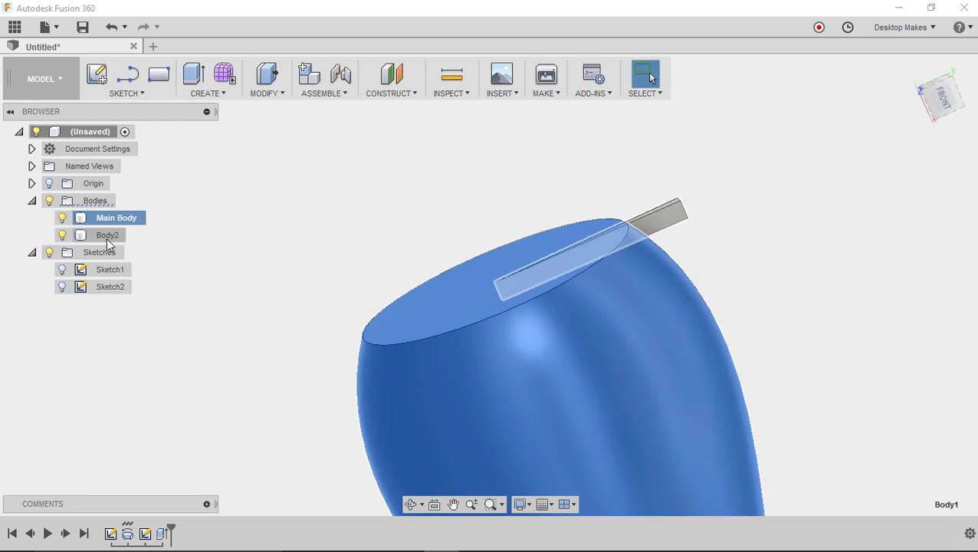
Step: Highlight a side face of the wedge and switch Main Body off and on to examine the two separate bodies
click(670, 217)
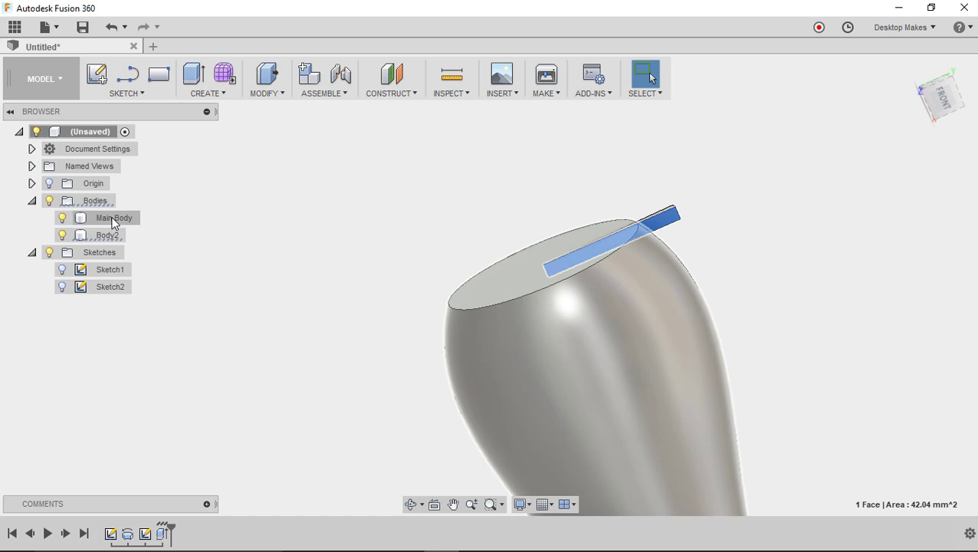
click(63, 218)
click(63, 219)
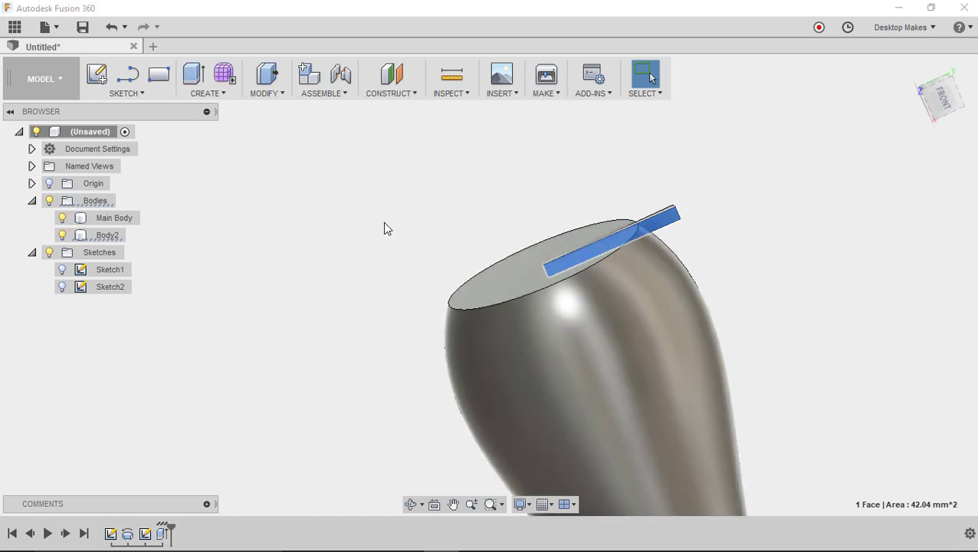
click(383, 221)
Step: Start a Circular Pattern with the pattern type Bodies and choose the wedge body as its object
shift+middle_drag(382, 222, 511, 299)
scroll(674, 386, up, 5)
scroll(628, 265, up, 5)
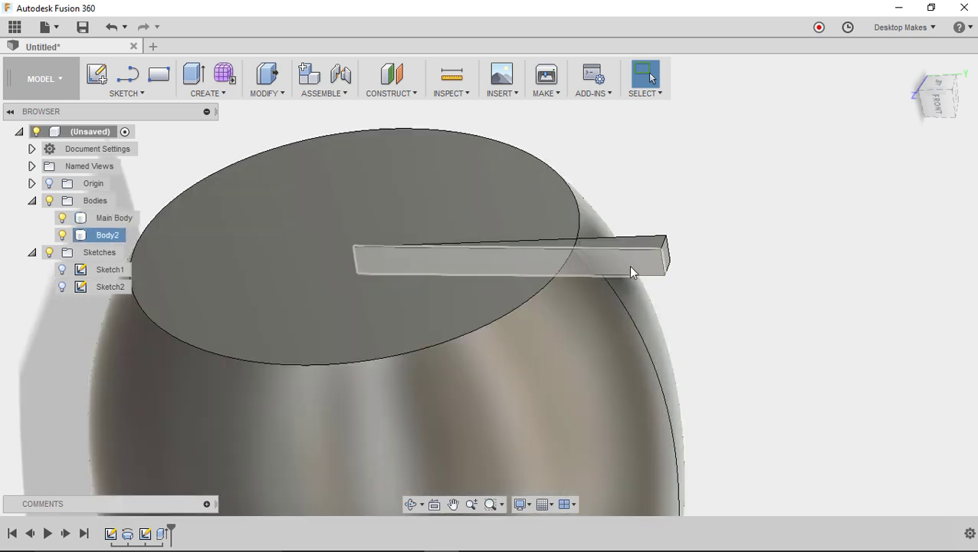
click(207, 93)
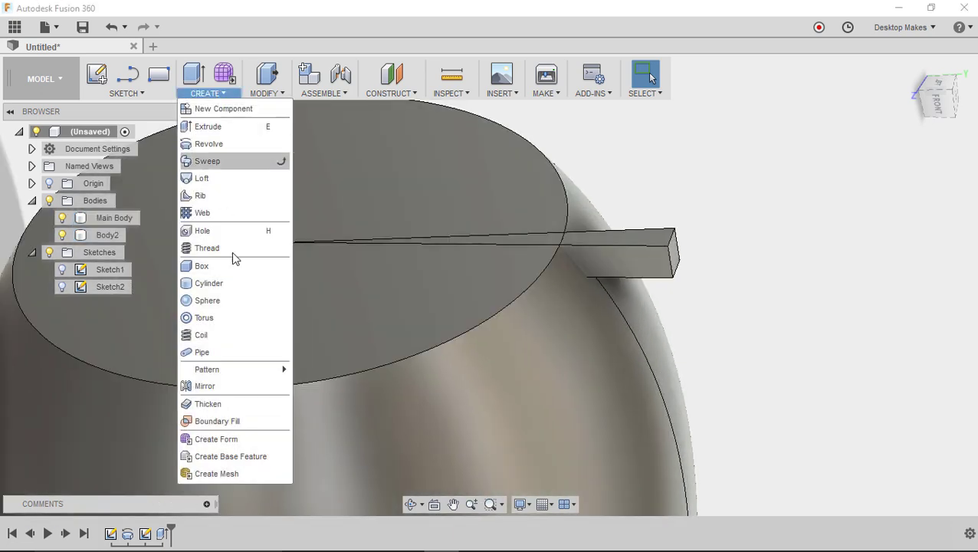
mouse_move(254, 366)
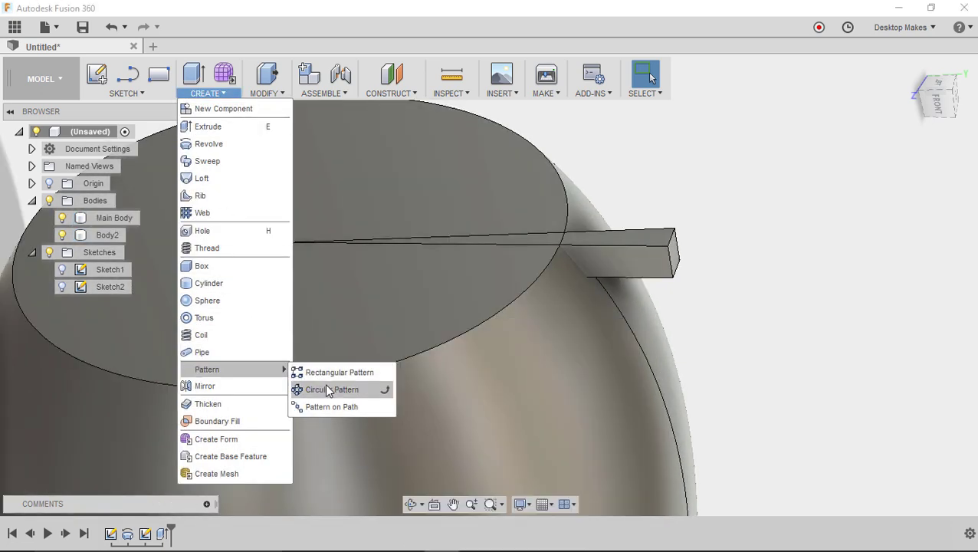
click(362, 391)
drag(772, 110, 766, 134)
click(808, 144)
click(813, 152)
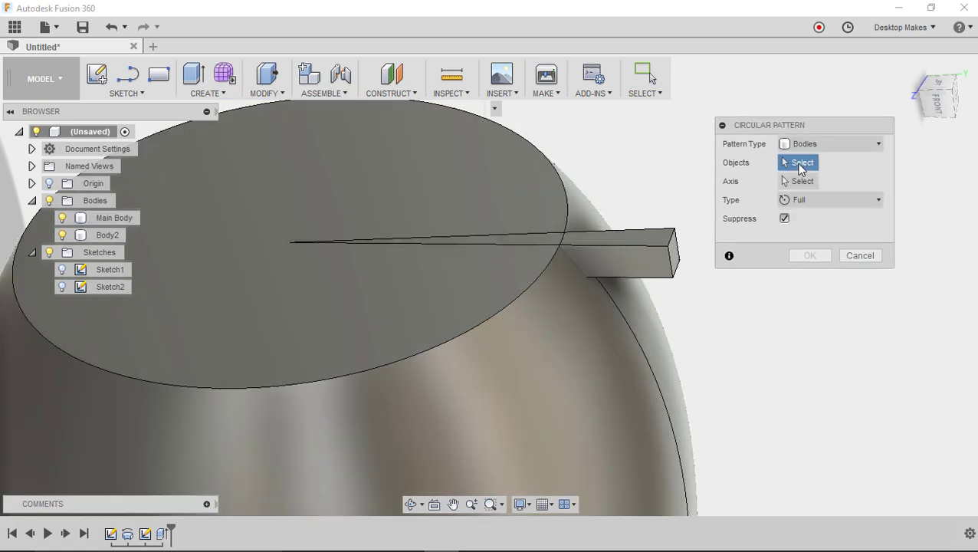
click(657, 258)
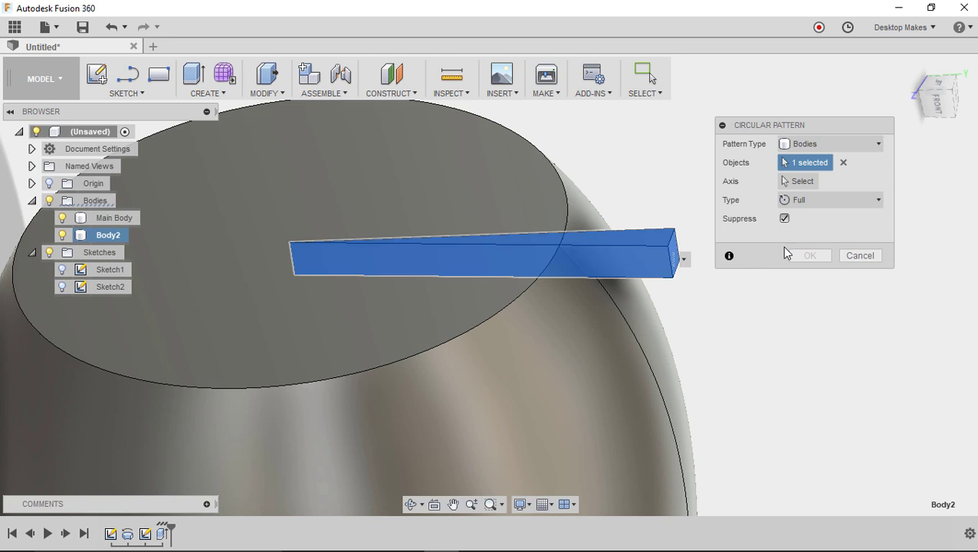
Step: Use the circular edge of the main body's end face as the circular pattern's axis
click(798, 183)
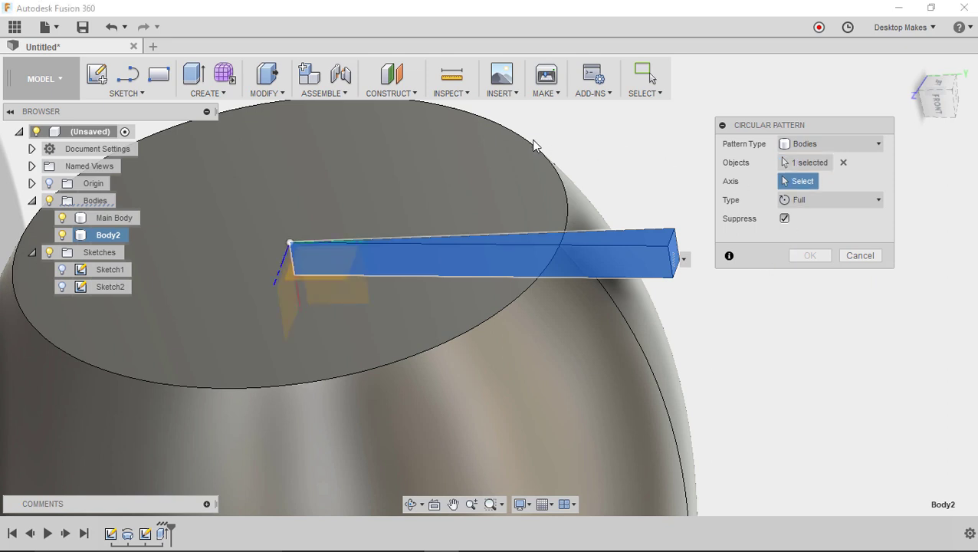
shift+middle_drag(534, 145, 597, 168)
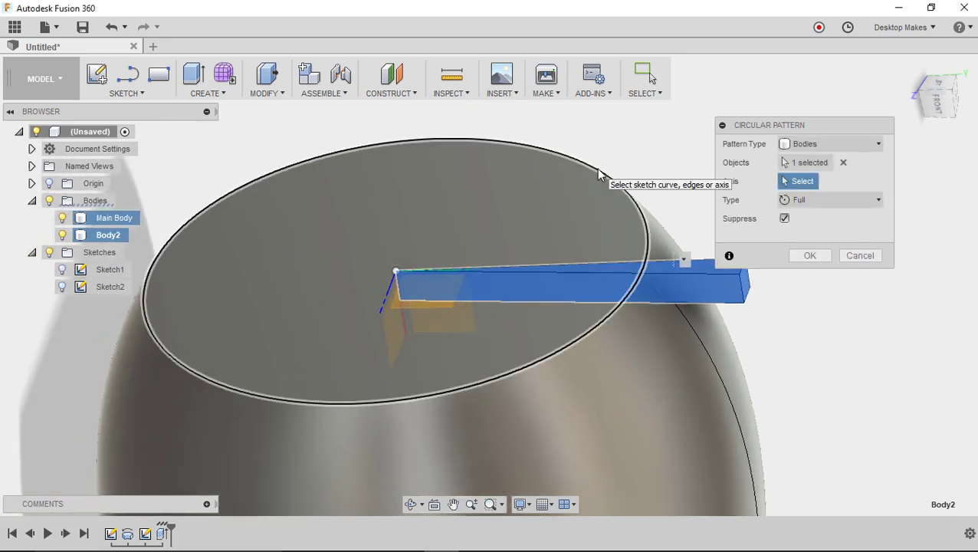
click(596, 168)
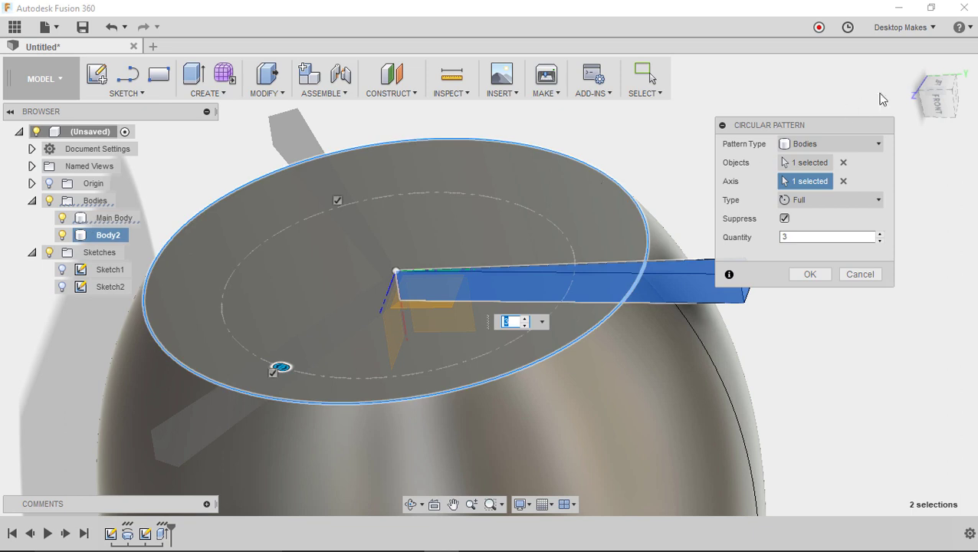
Step: Set the circular pattern's quantity to 10 and create the full ring of wedge bodies
click(928, 90)
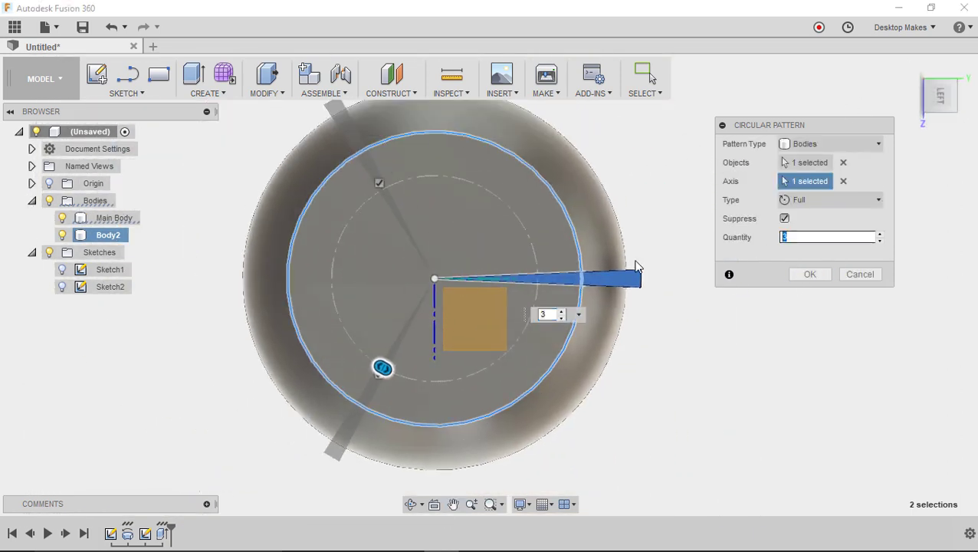
middle_drag(592, 281, 587, 285)
scroll(587, 285, down, 1)
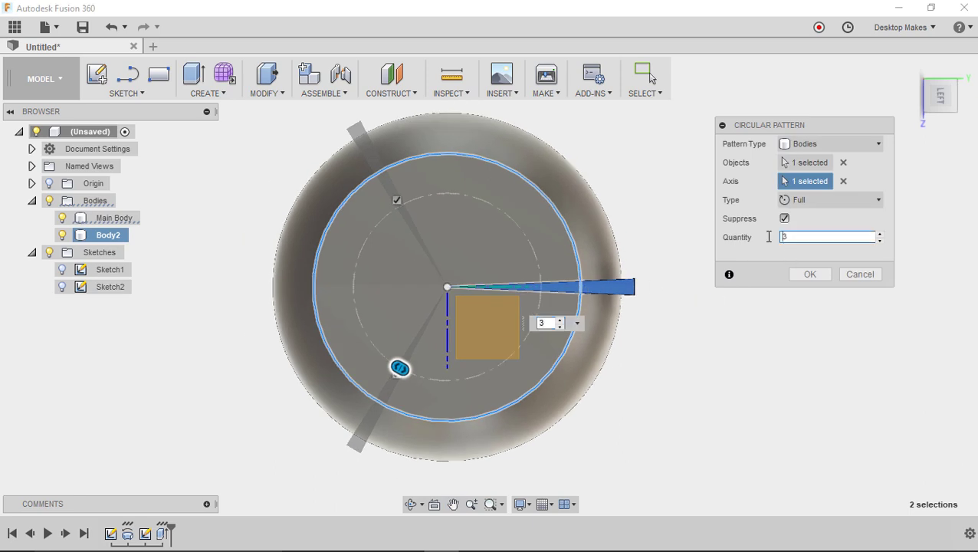
click(779, 238)
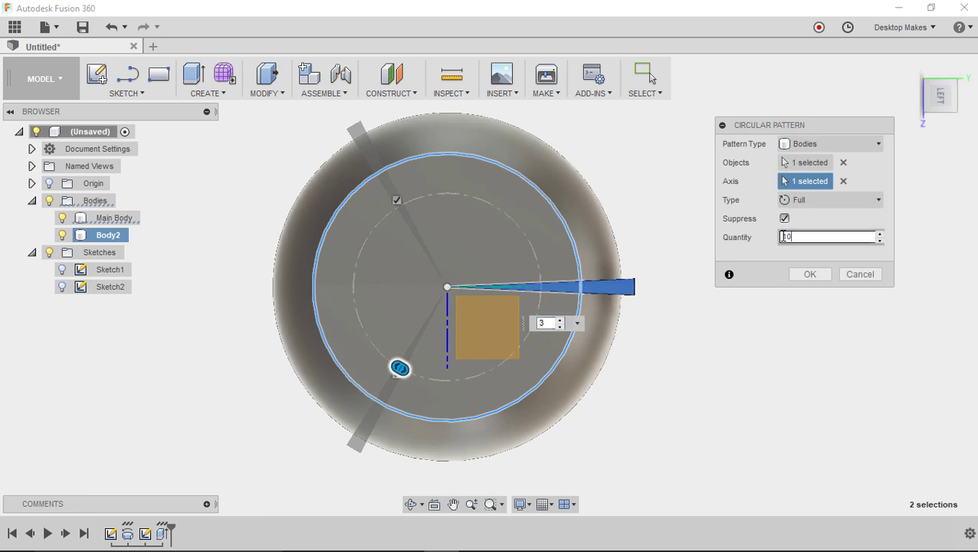
text(10)
click(827, 278)
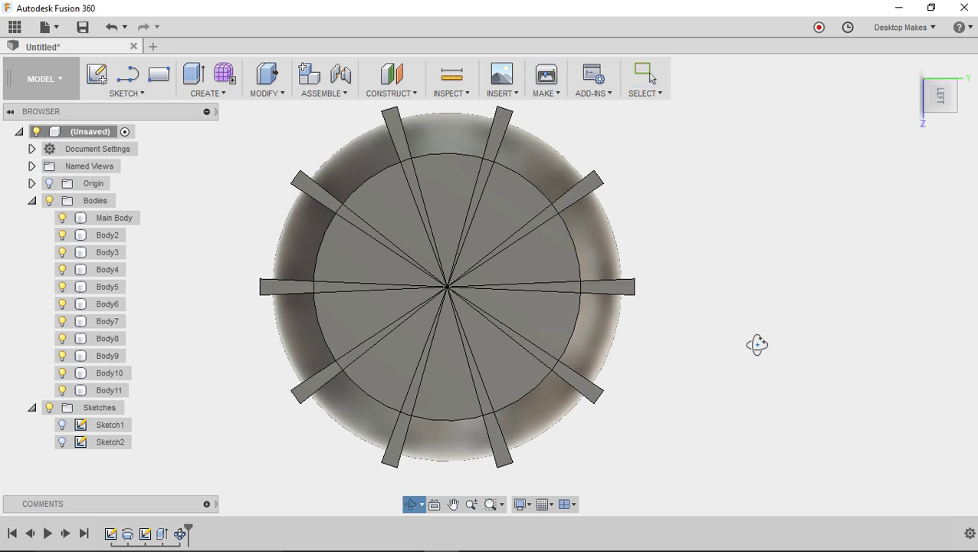
drag(757, 344, 756, 314)
scroll(755, 314, down, 5)
drag(699, 255, 687, 214)
scroll(688, 214, up, 3)
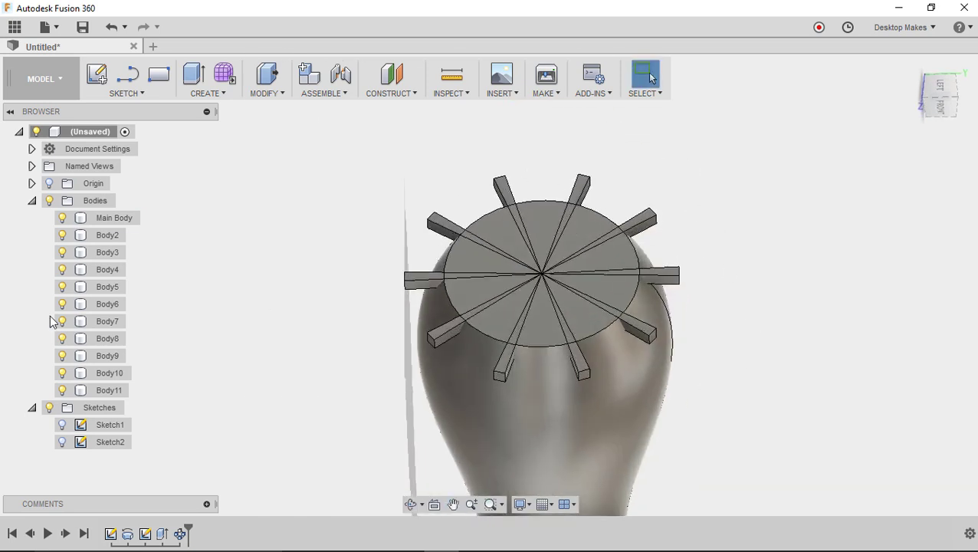
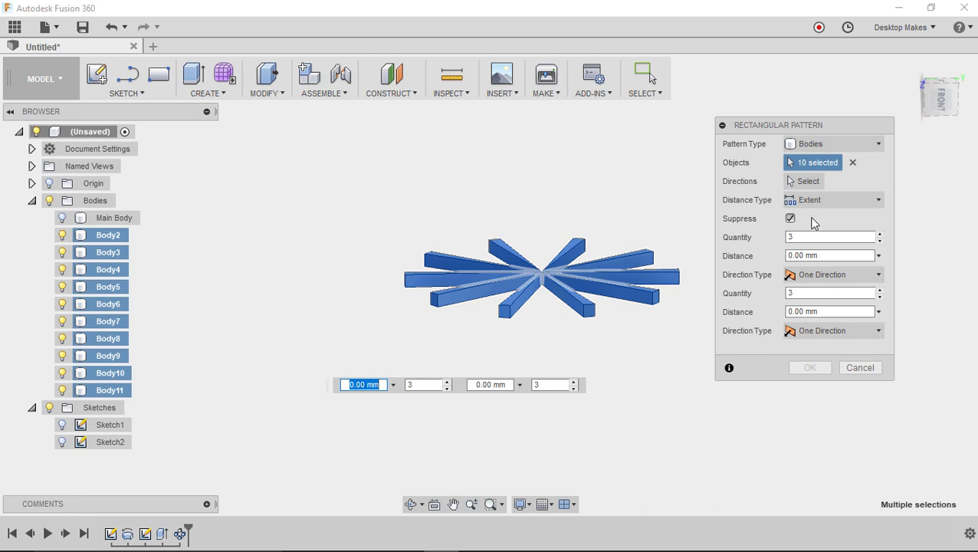
Step: Use the origin axis running along the handle's length as the rectangular pattern's direction for the ten wedge bodies
click(809, 183)
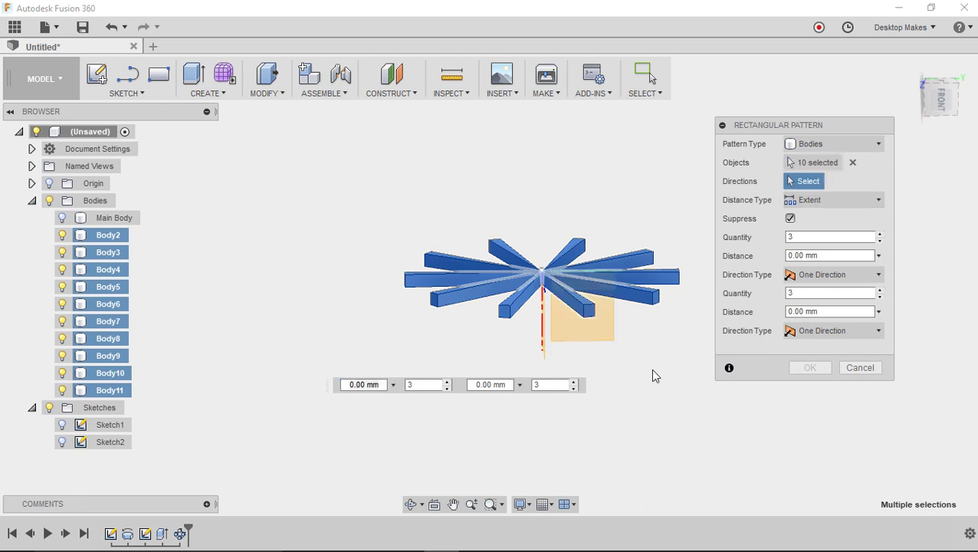
scroll(547, 339, up, 2)
scroll(524, 330, up, 1)
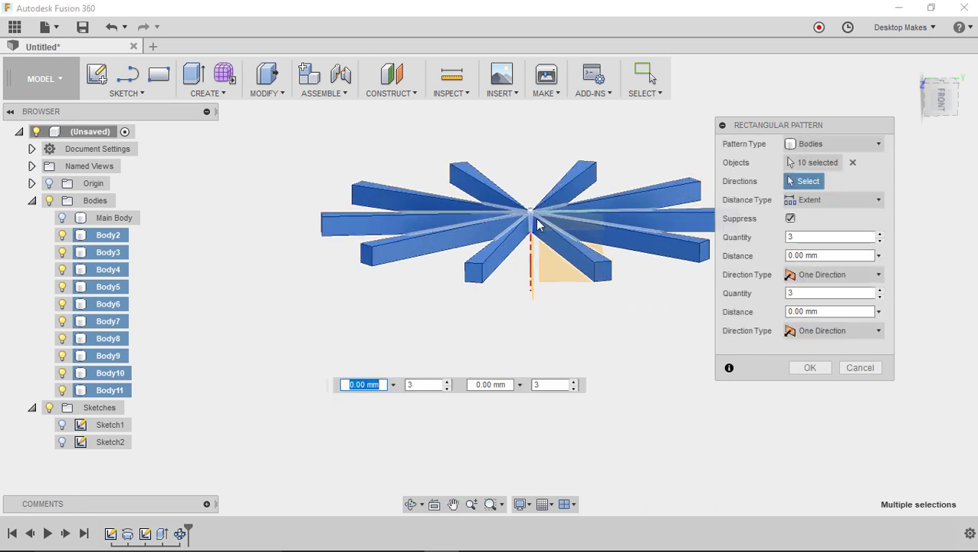
scroll(529, 290, up, 1)
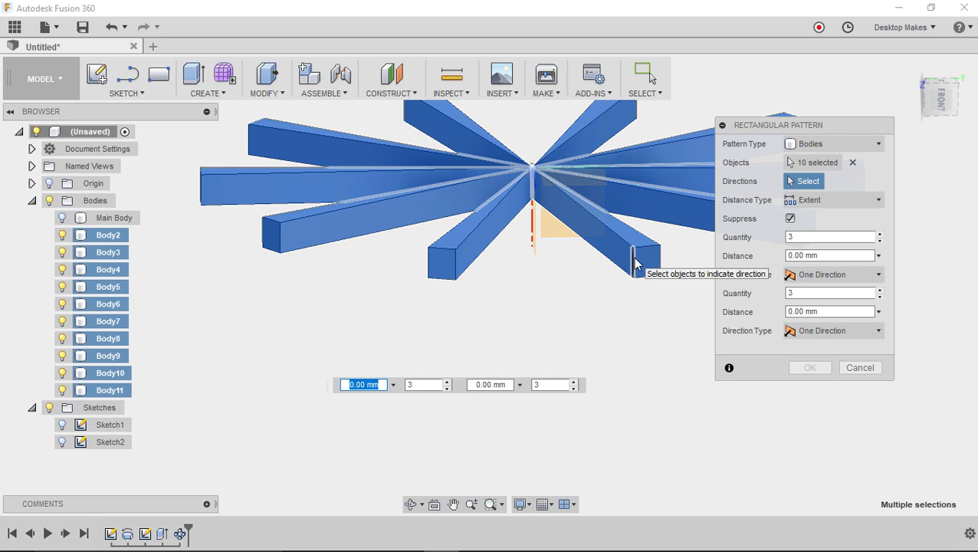
click(533, 229)
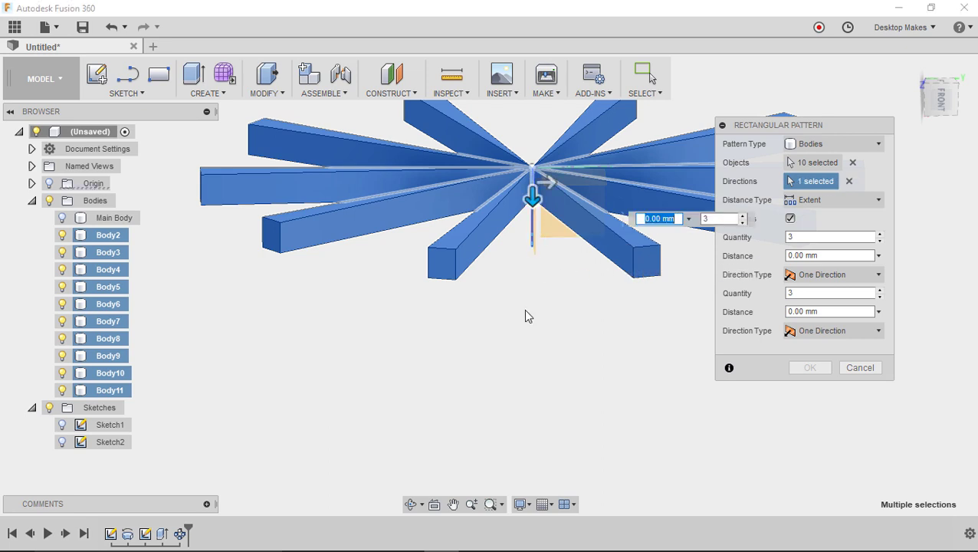
Step: Stretch the wedge pattern to a distance of 13.45 mm along the axis and show Main Body for reference
drag(525, 233, 526, 371)
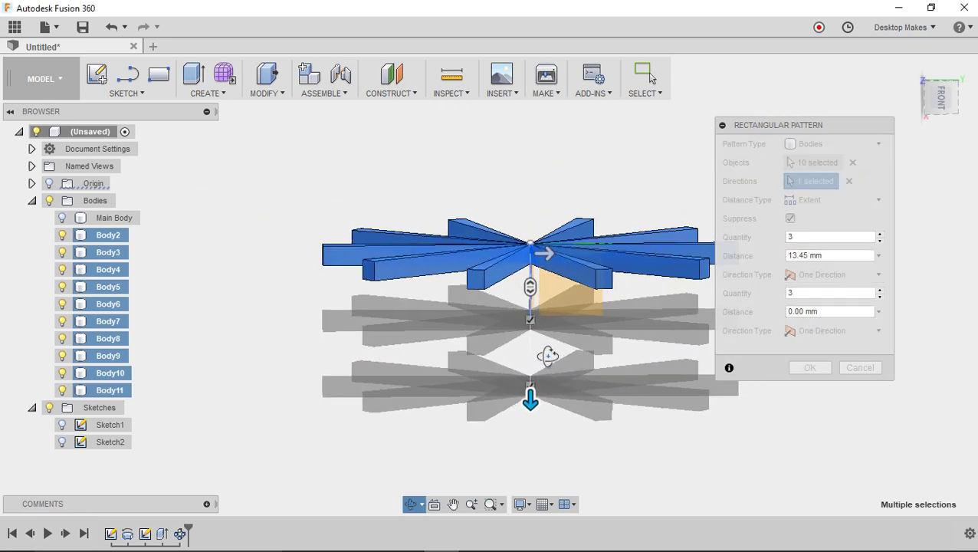
click(62, 217)
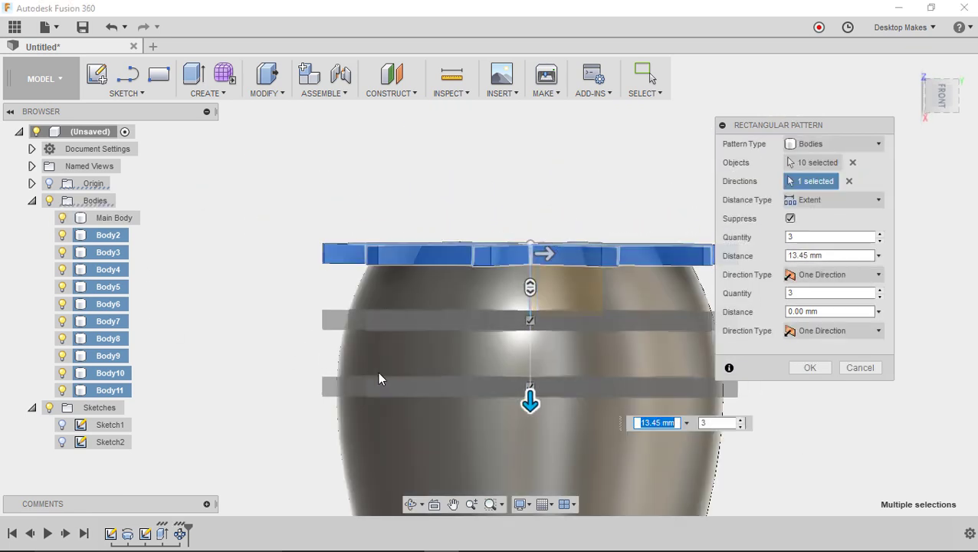
middle_drag(380, 371, 349, 251)
scroll(349, 250, down, 3)
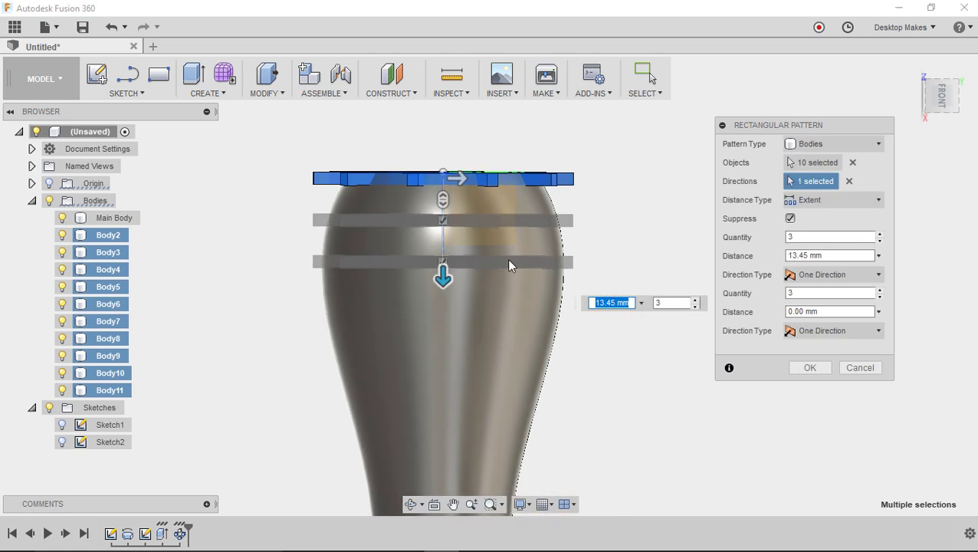
Step: Keep the rectangular pattern's distance type set to Extent
key(Tab)
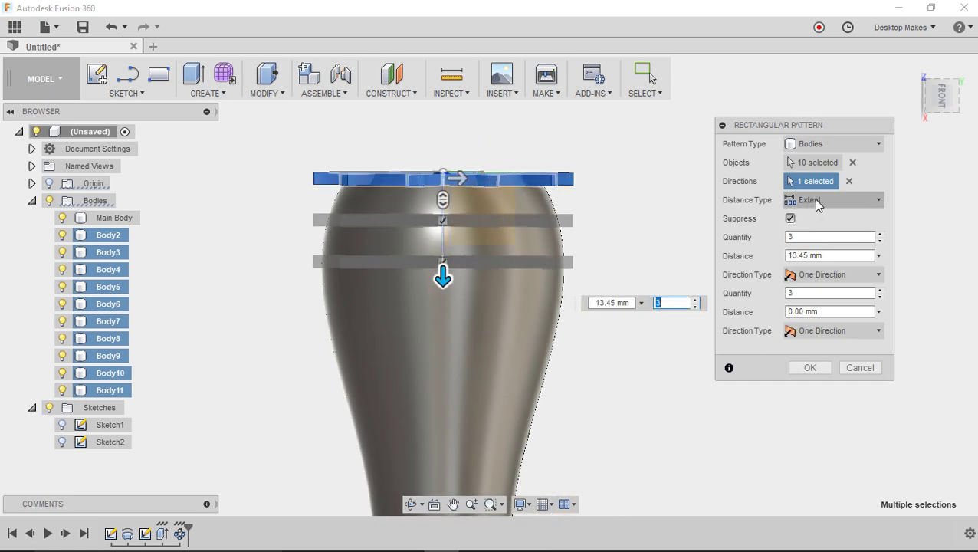
click(816, 201)
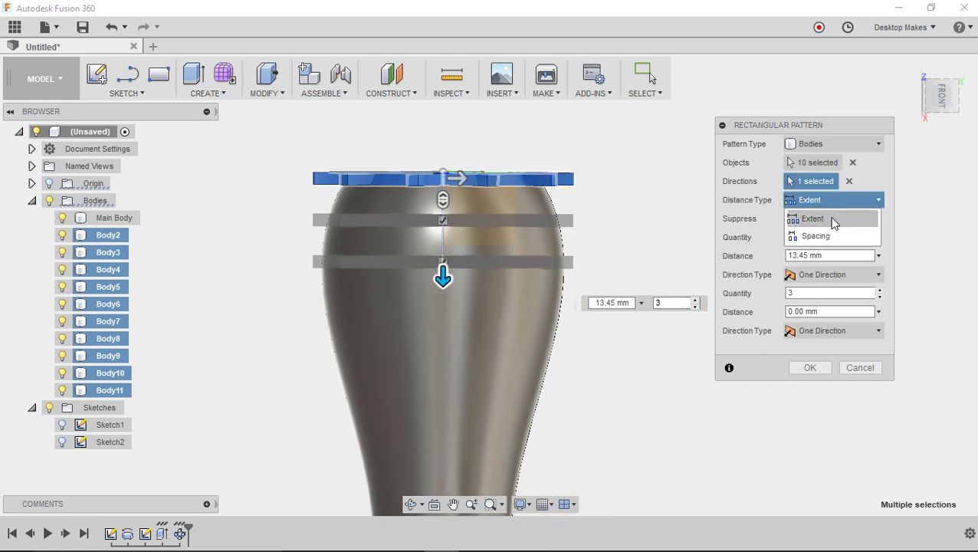
click(812, 219)
Step: Stretch the pattern's extent to 97.512 mm so the last ring of wedges sits at the far end of Main Body
scroll(562, 315, down, 2)
middle_drag(493, 320, 515, 199)
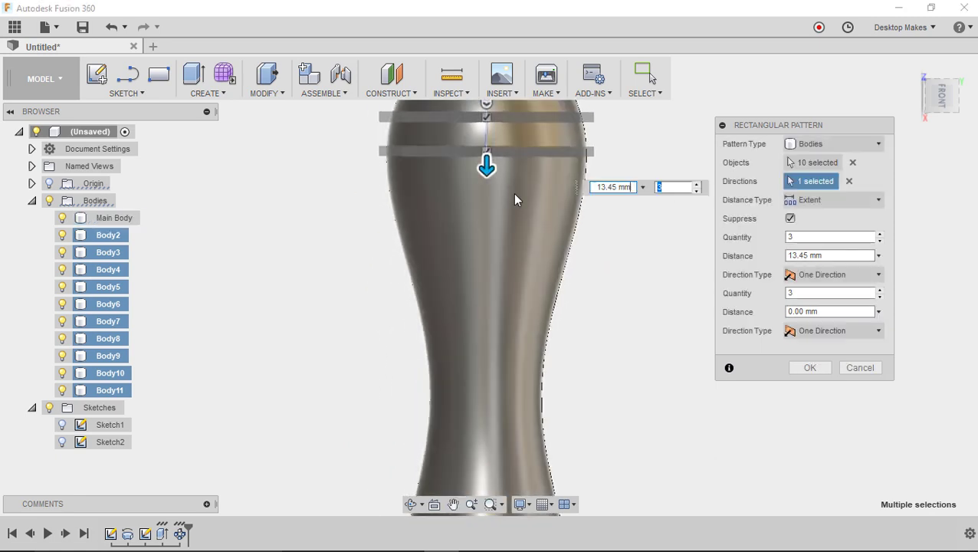
drag(486, 167, 486, 483)
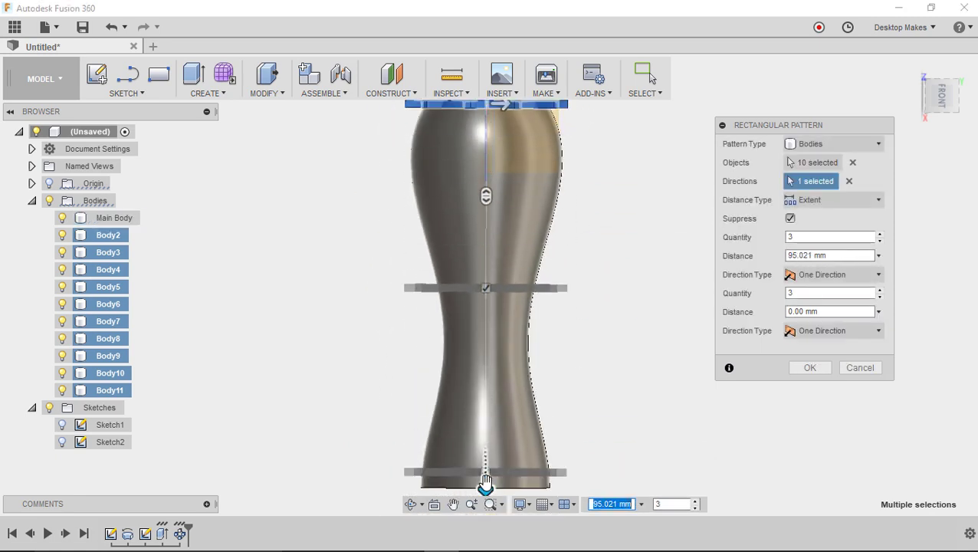
scroll(486, 483, up, 3)
middle_drag(486, 484, 495, 311)
mouse_move(496, 311)
mouse_down()
mouse_move(499, 343)
mouse_move(504, 301)
mouse_move(505, 312)
mouse_up()
key(Tab)
scroll(500, 307, up, 3)
scroll(505, 307, down, 2)
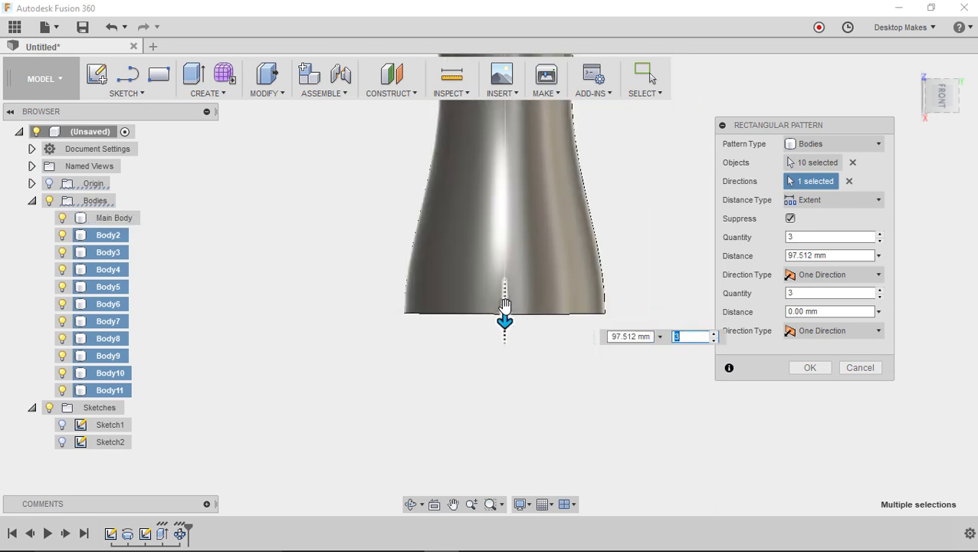
scroll(529, 231, down, 3)
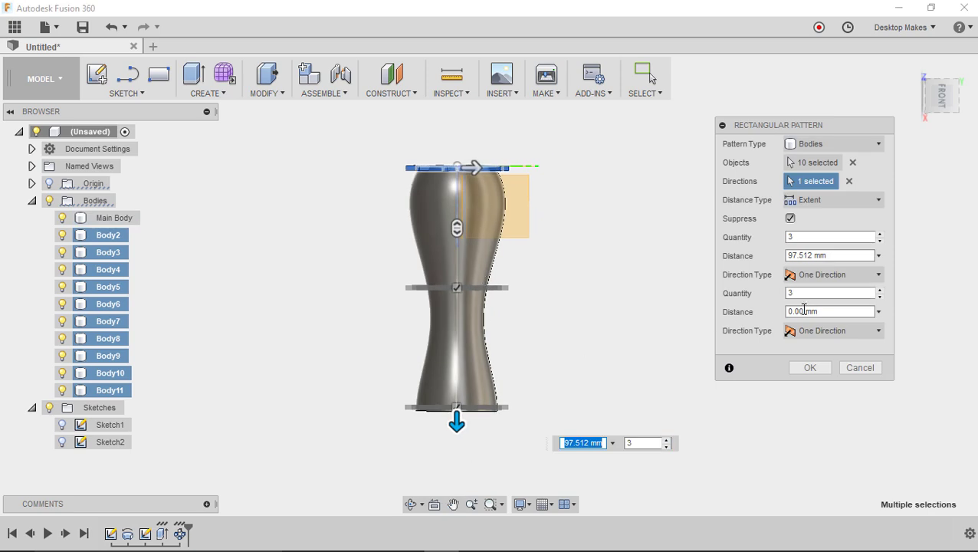
Step: Set the first direction's quantity to 10 and create the rectangular pattern of wedge rings along Main Body
click(789, 237)
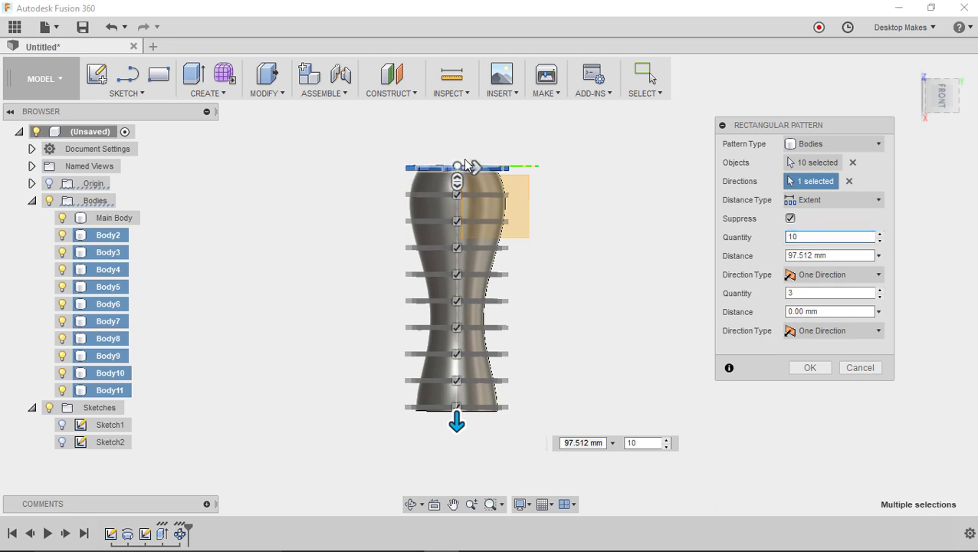
scroll(463, 158, up, 5)
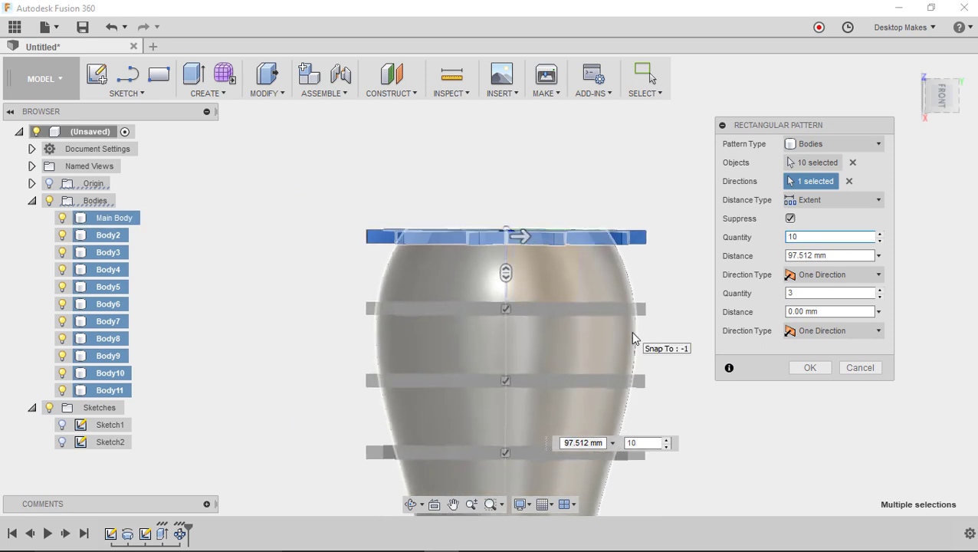
scroll(631, 331, down, 3)
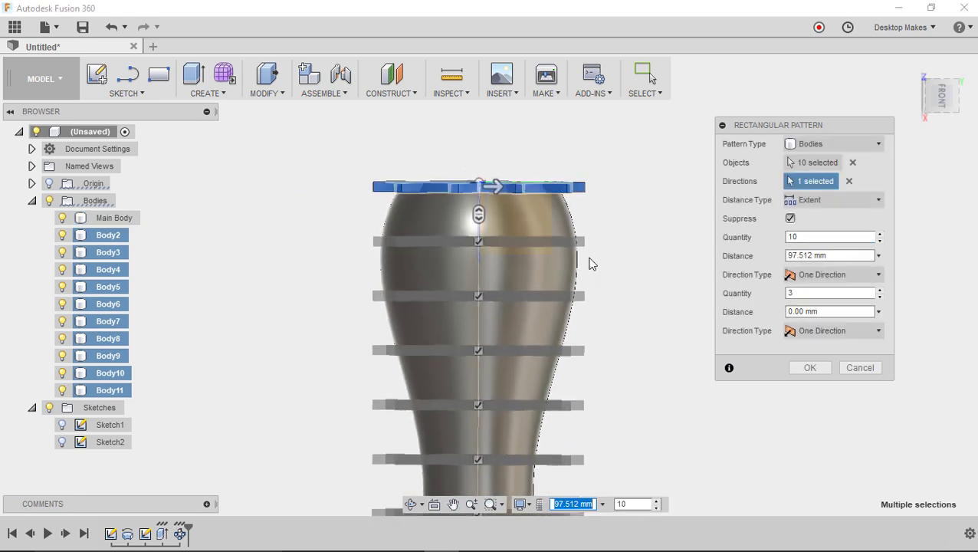
scroll(633, 353, down, 2)
middle_drag(613, 393, 588, 273)
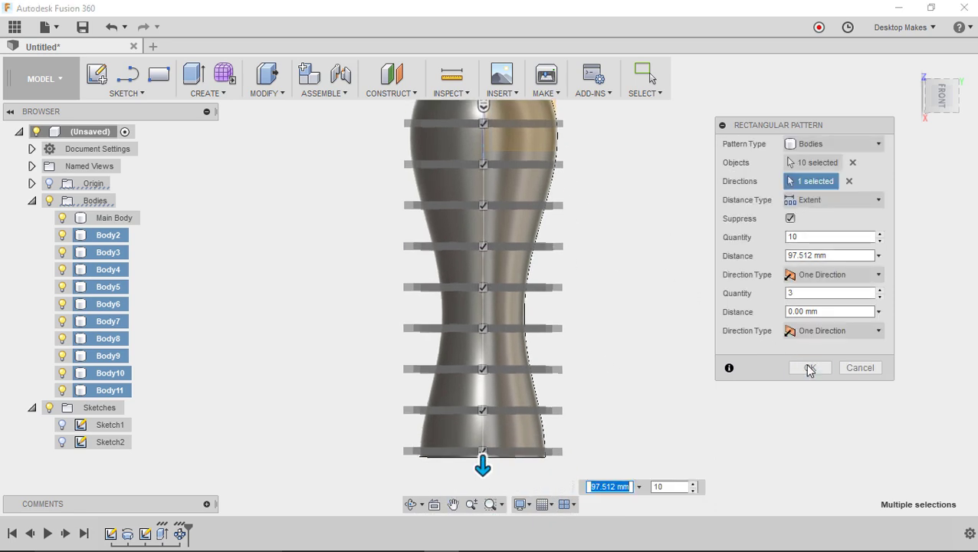
middle_drag(586, 194, 595, 262)
scroll(589, 190, down, 1)
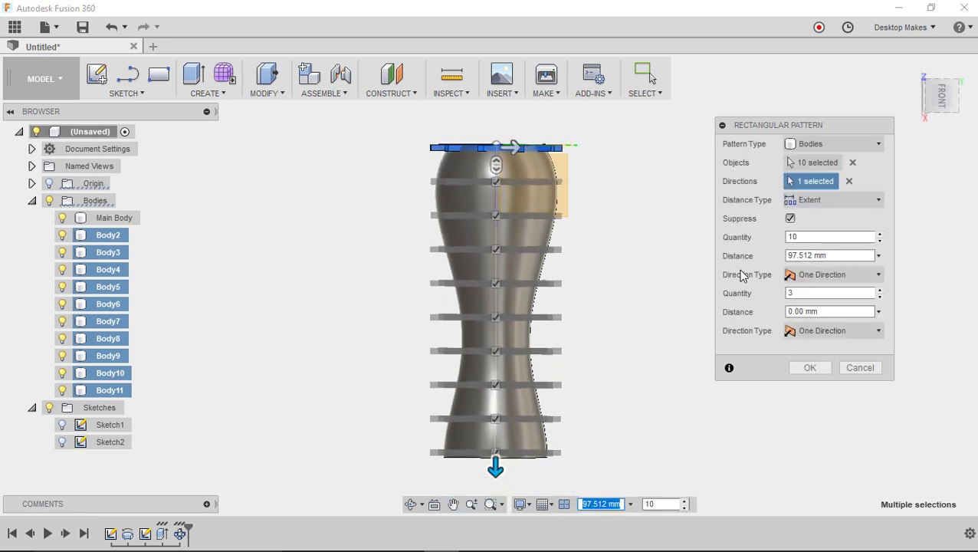
click(810, 368)
Step: Isolate Main Body so that all the patterned wedge bodies are hidden
shift+middle_drag(735, 273, 672, 285)
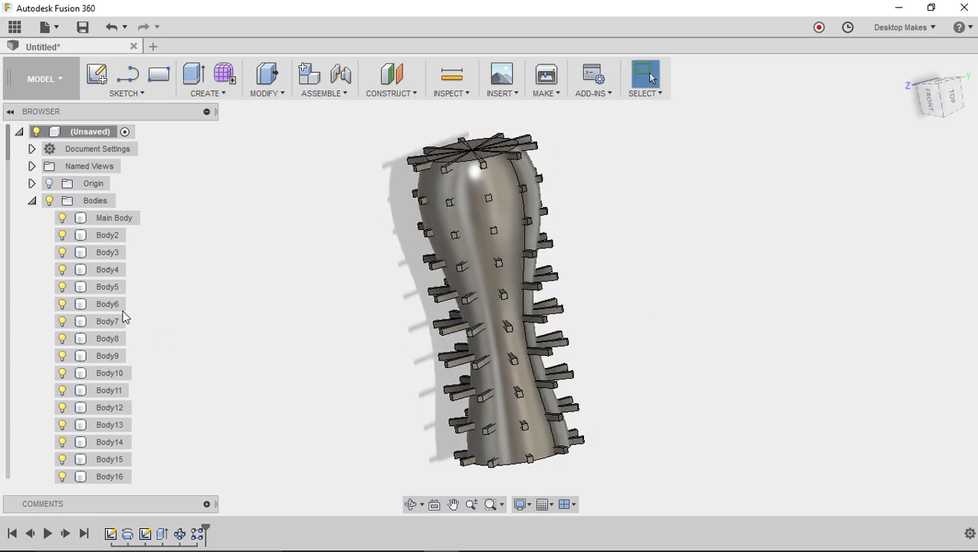
scroll(112, 443, down, 3)
scroll(112, 456, down, 3)
scroll(123, 191, up, 5)
right_click(109, 218)
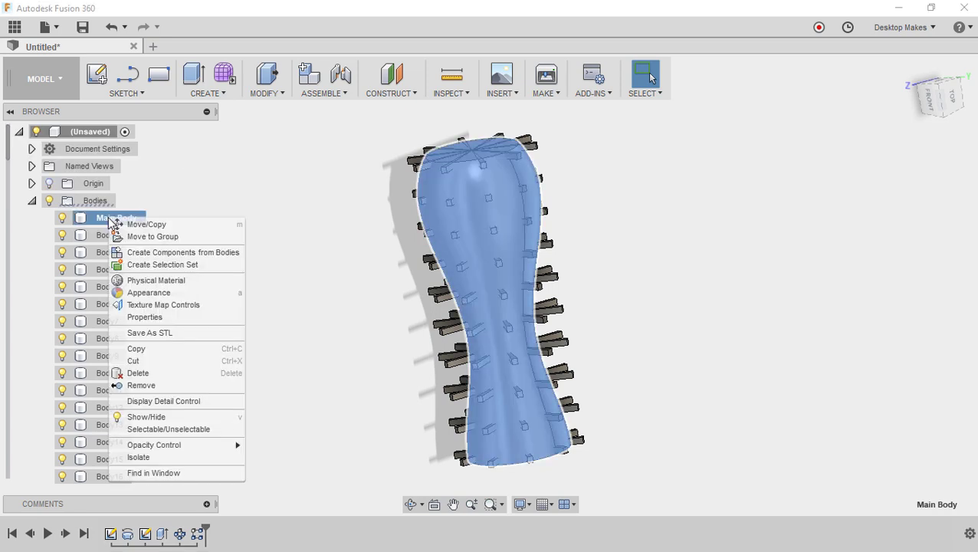
click(139, 458)
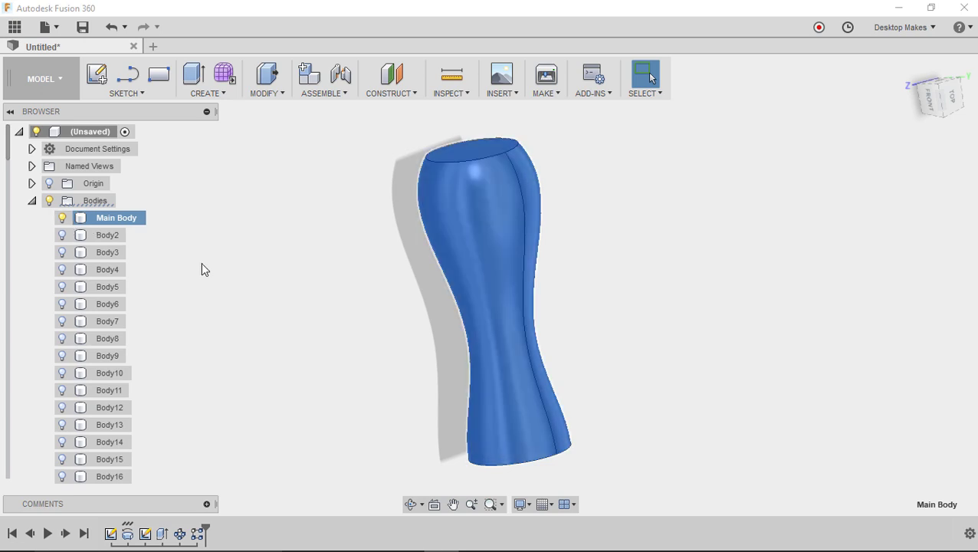
Step: Copy Main Body and paste the duplicate in the same place without moving it
right_click(119, 224)
click(157, 350)
right_click(115, 223)
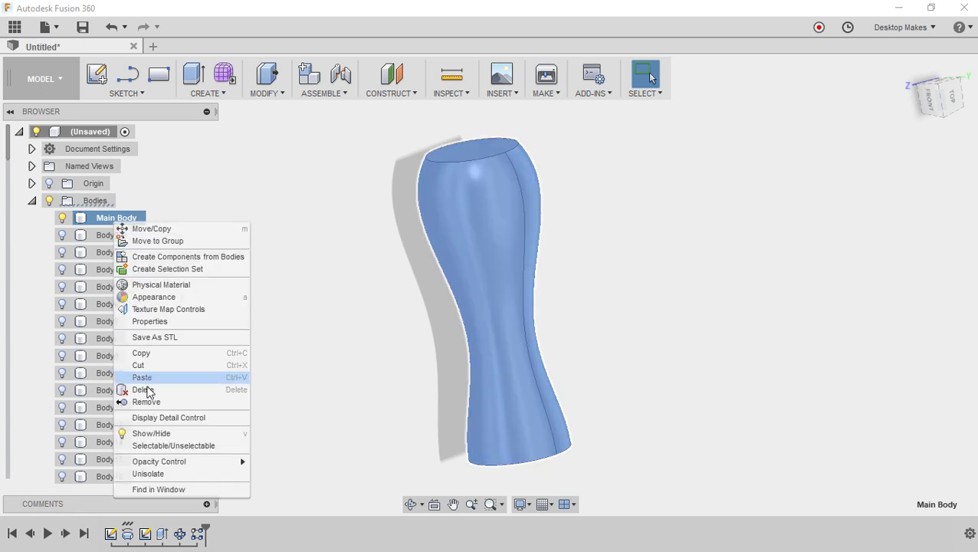
key(m)
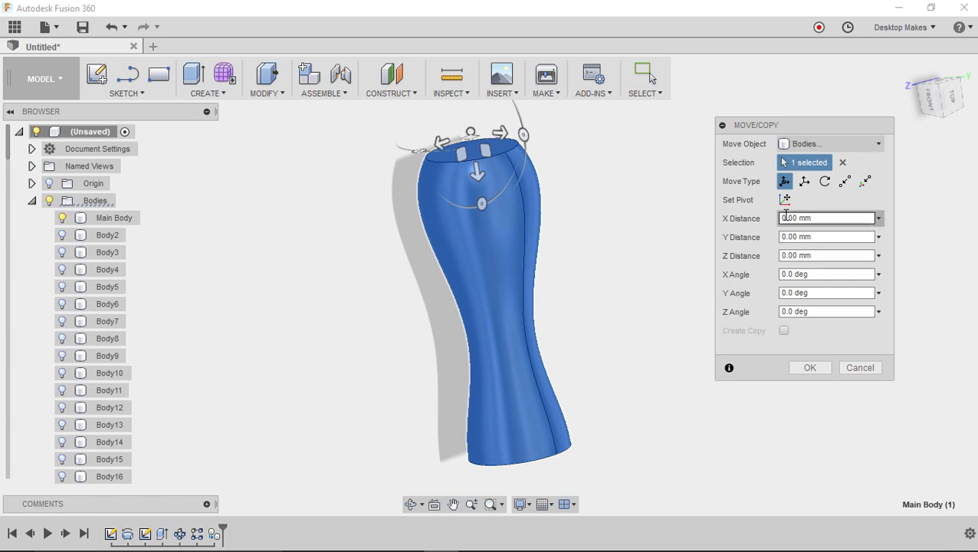
click(811, 368)
Step: Reorder the copied body to directly below Main Body in the bodies list and rename it Big Body
scroll(99, 342, down, 20)
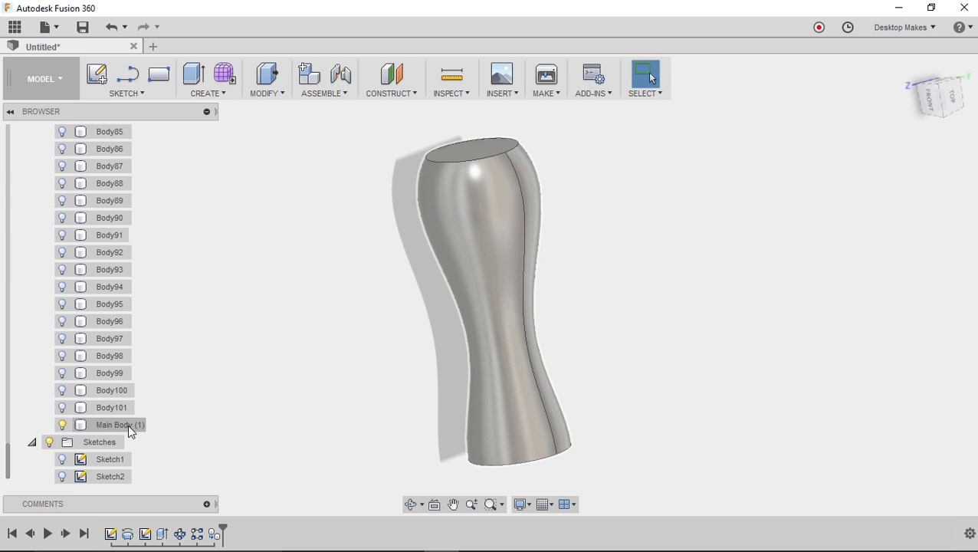
drag(119, 433, 102, 224)
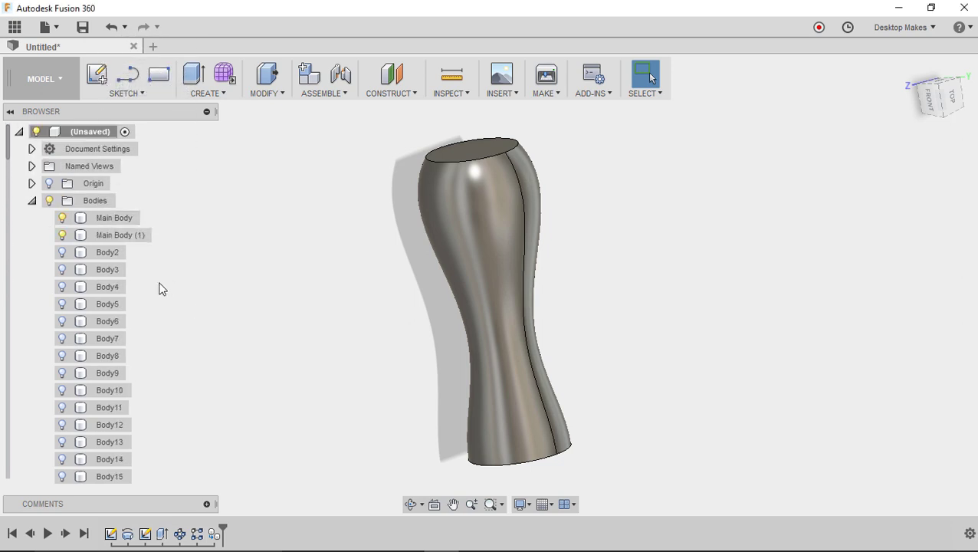
click(115, 235)
double_click(116, 236)
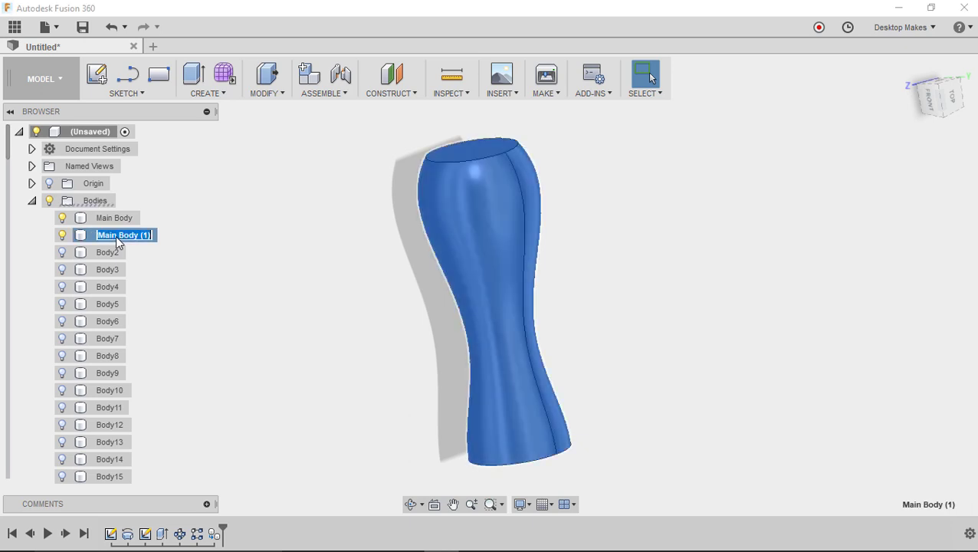
text(Big Body)
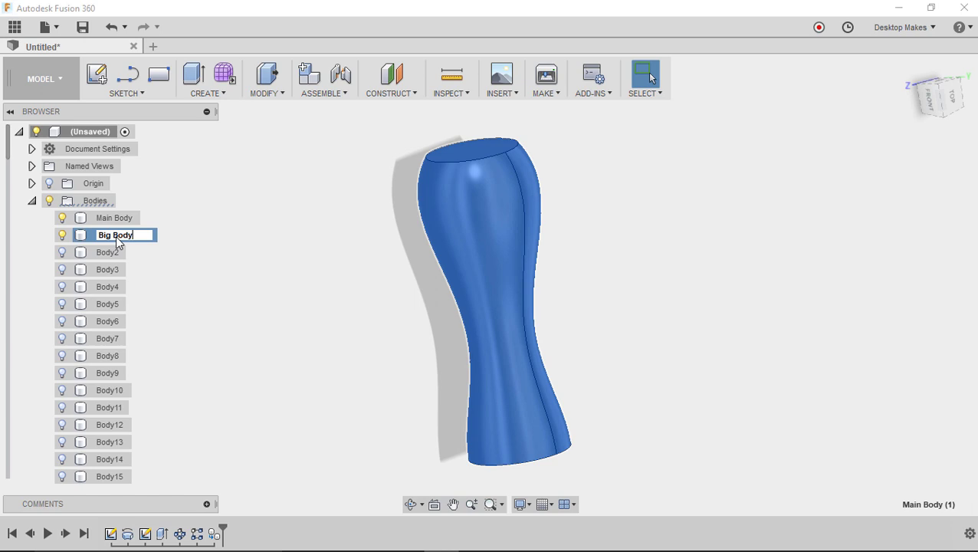
key(Return)
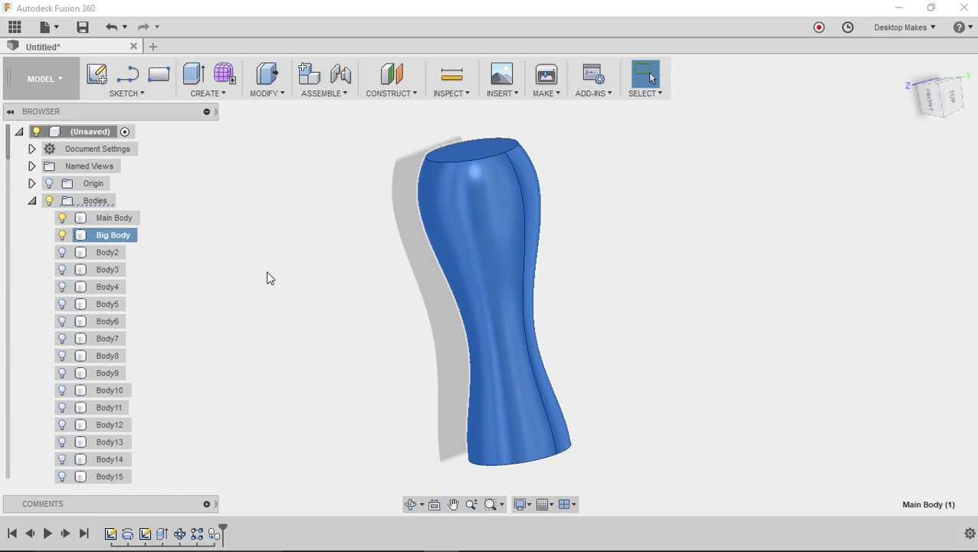
Step: Toggle the visibility of the two handle bodies, leaving Main Body hidden and Big Body shown
click(62, 235)
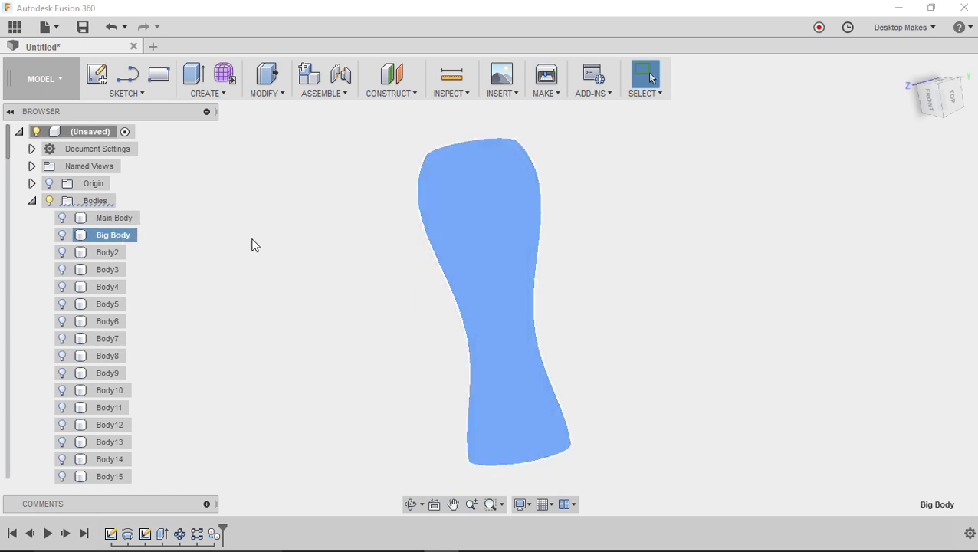
click(65, 222)
click(62, 220)
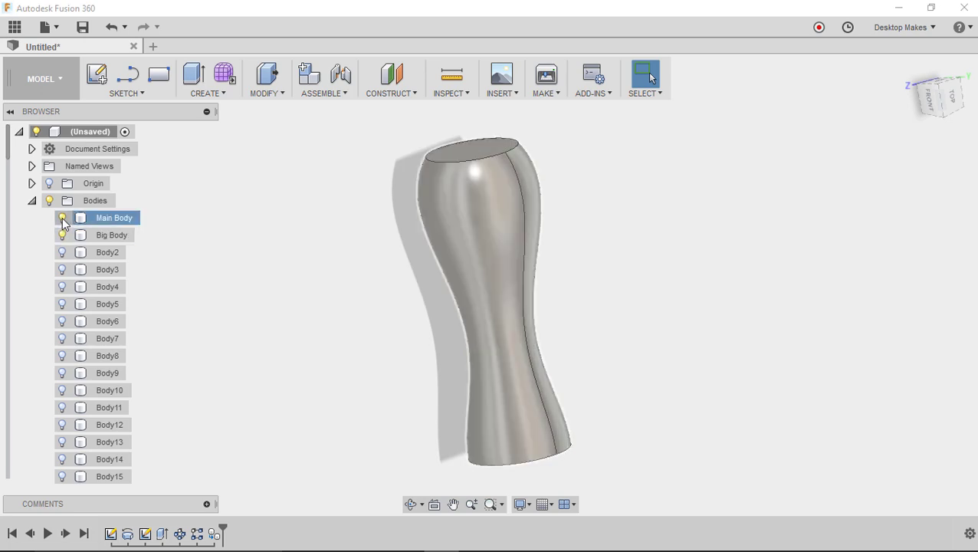
click(62, 218)
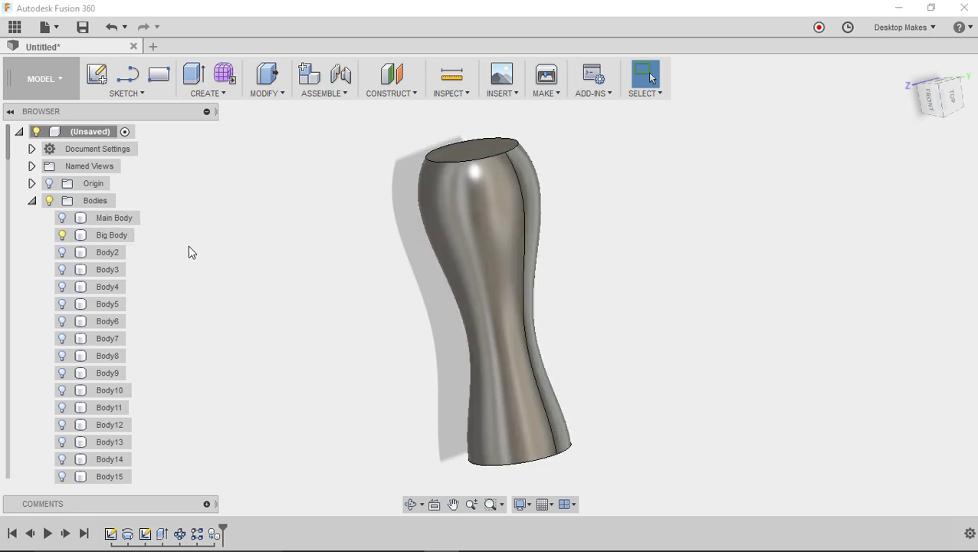
Step: Offset the contoured side face of Big Body outward by 1 mm using Press Pull
click(453, 216)
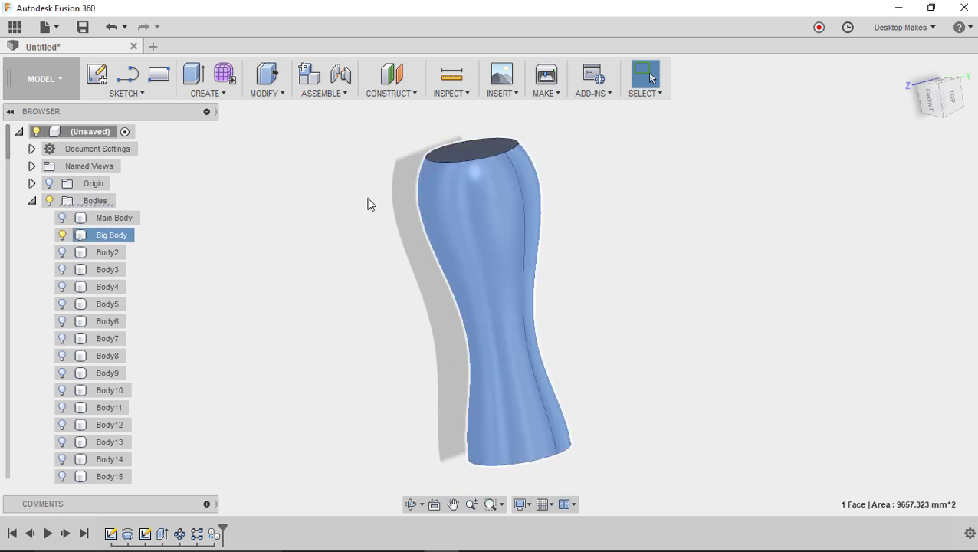
click(269, 97)
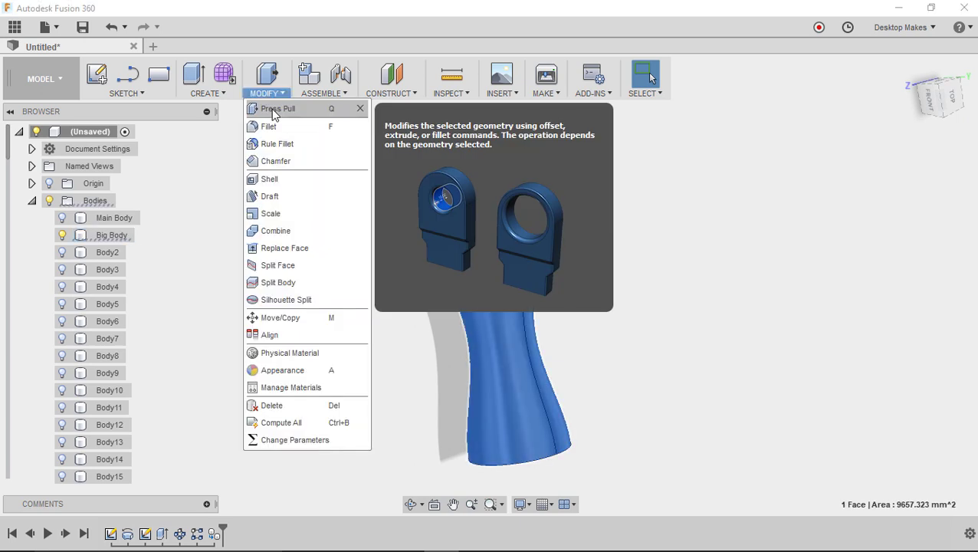
click(333, 115)
shift+middle_drag(448, 214, 504, 381)
drag(529, 377, 545, 384)
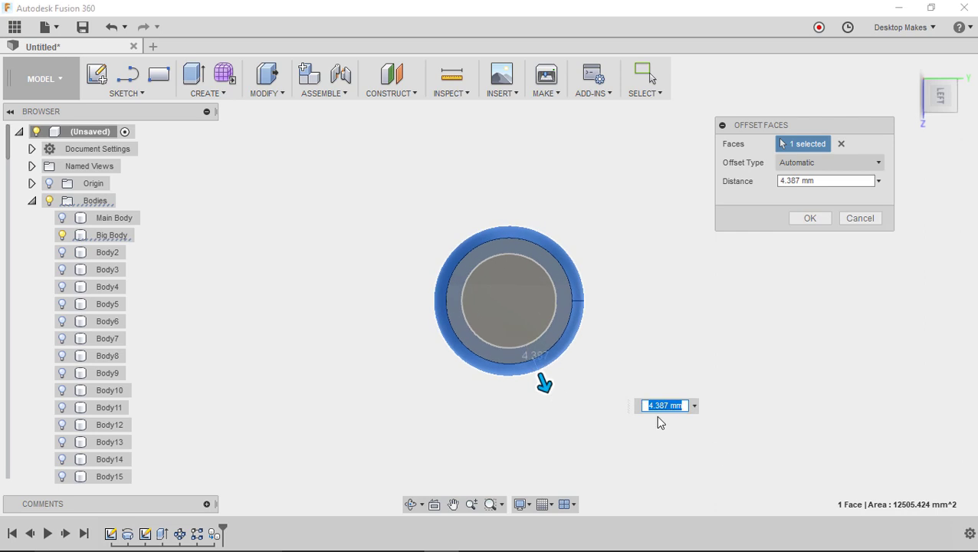
text(1)
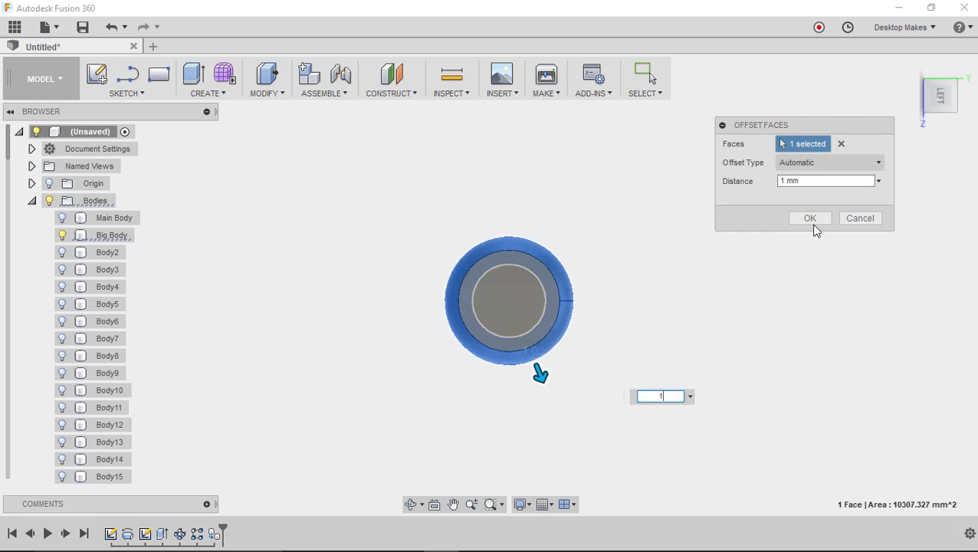
click(810, 218)
key(shift+F5)
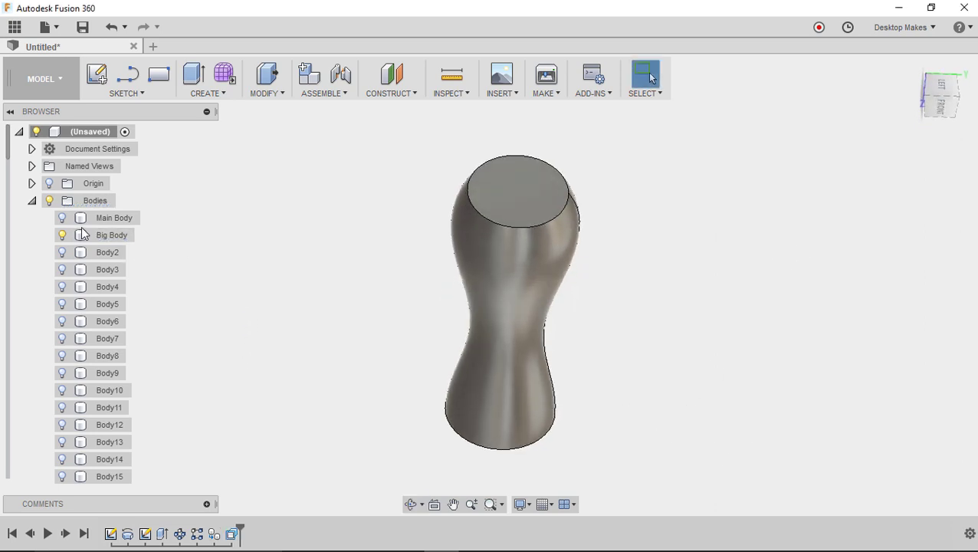
Step: Show Main Body and toggle Big Body's visibility to compare the two sizes, leaving Big Body hidden
click(62, 218)
click(62, 235)
click(62, 236)
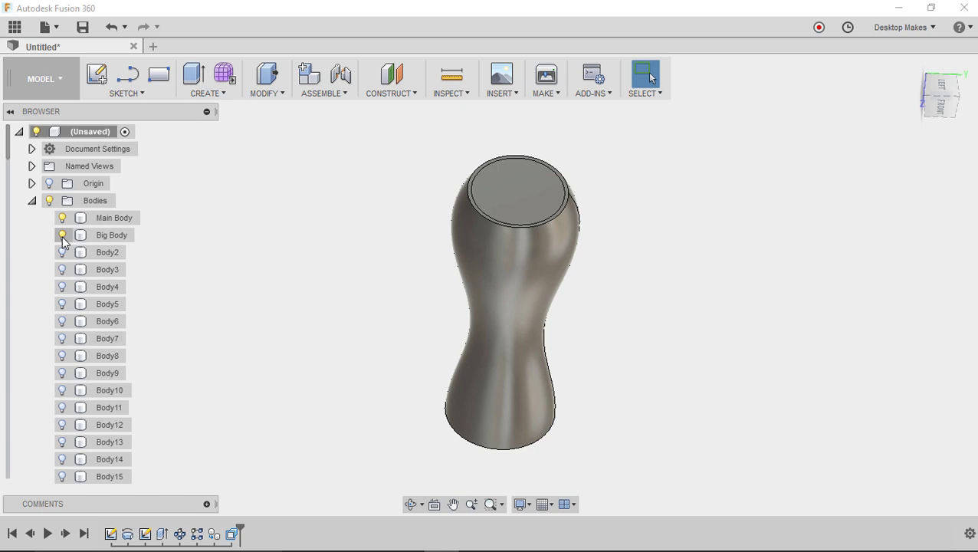
click(62, 236)
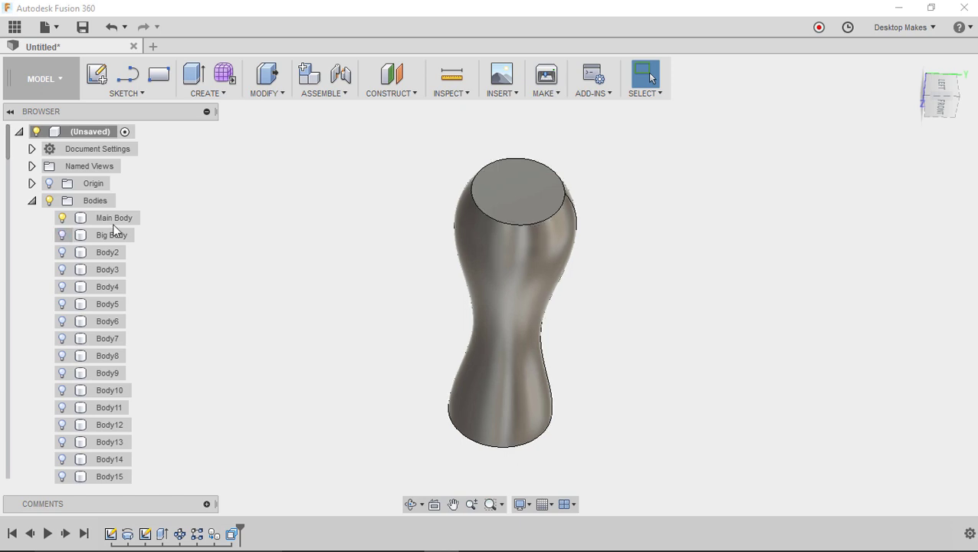
Step: Unisolate Main Body to bring back all the patterned wedge bodies, and clear the selection
click(115, 218)
right_click(115, 218)
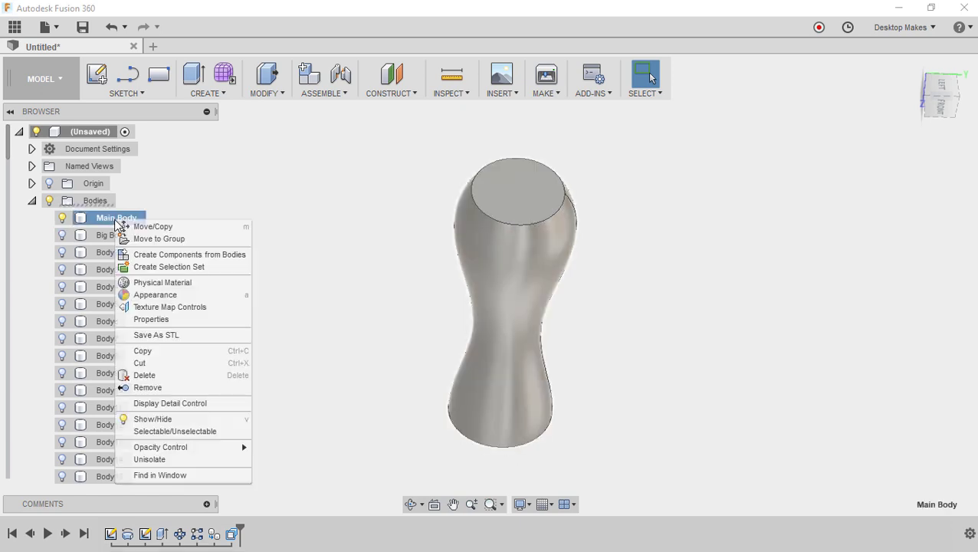
click(166, 458)
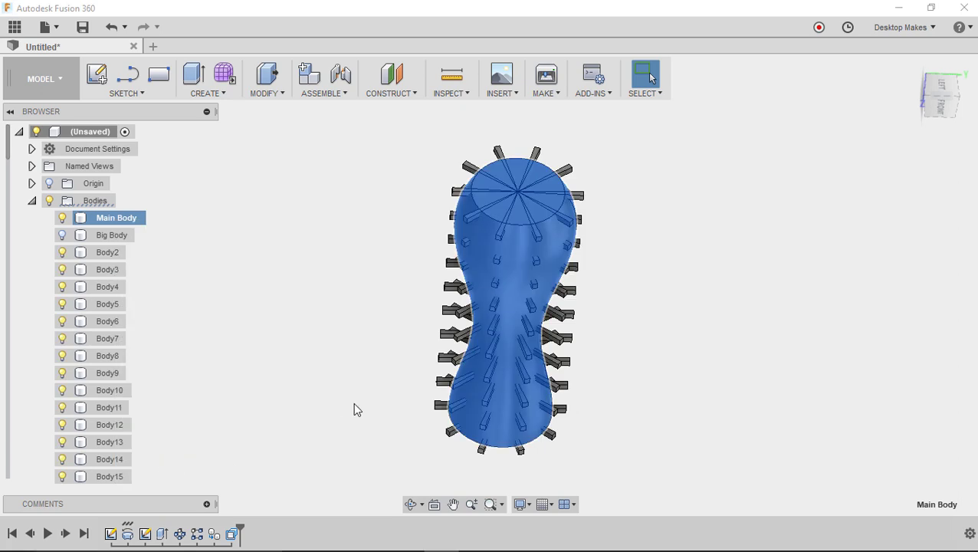
click(322, 292)
mouse_move(363, 207)
shift+middle_down()
mouse_move(352, 227)
mouse_move(362, 191)
shift+middle_up()
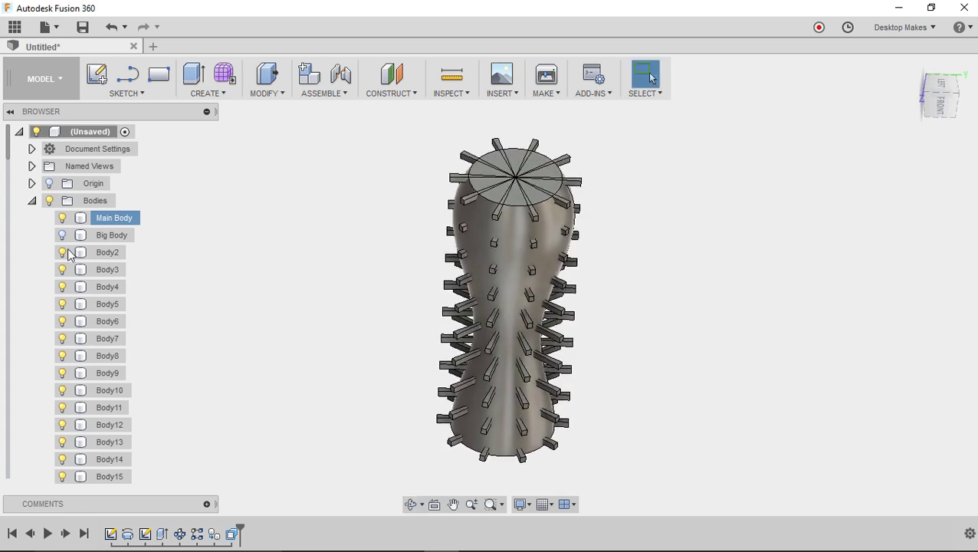
Step: Hide Main Body, inspect the rings of wedge bodies, and show Big Body together with them
click(63, 219)
click(63, 218)
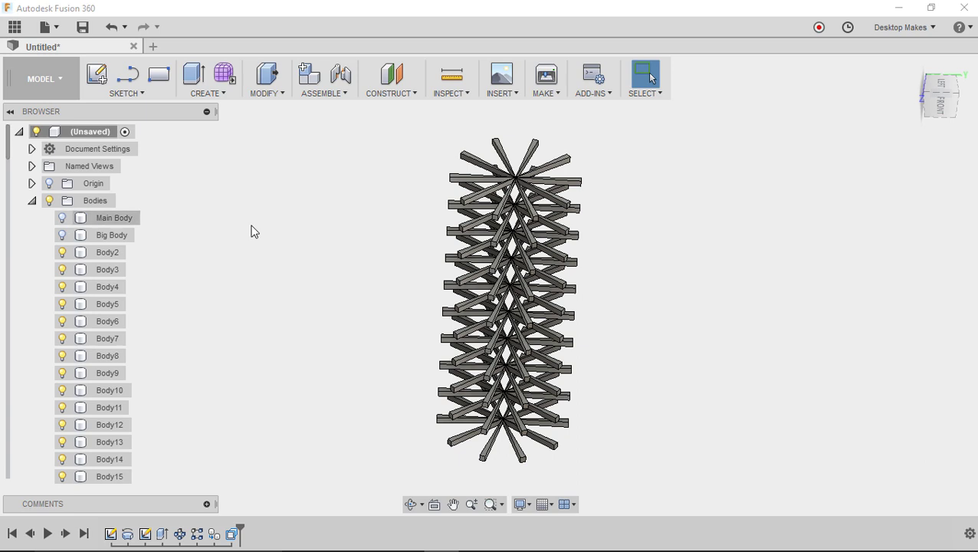
shift+middle_drag(316, 279, 234, 247)
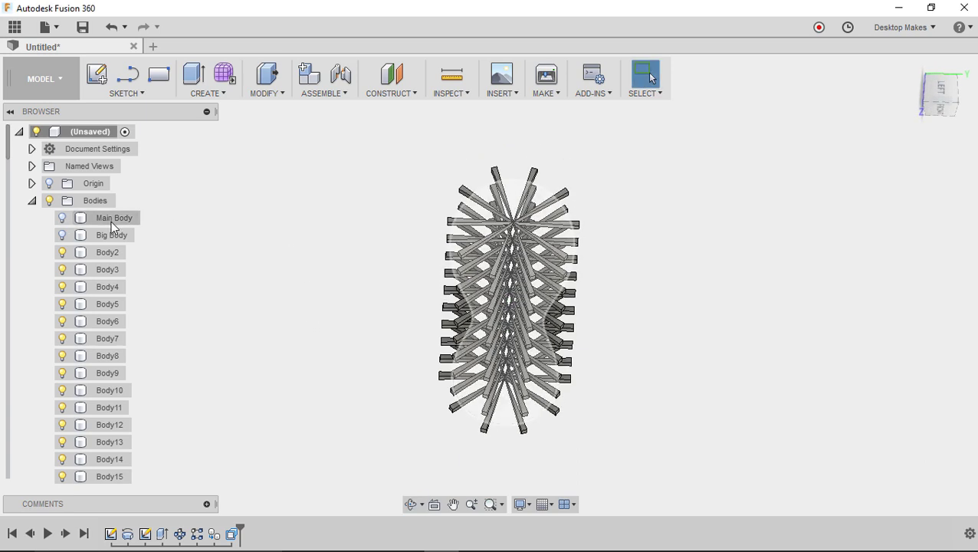
shift+middle_drag(279, 341, 276, 253)
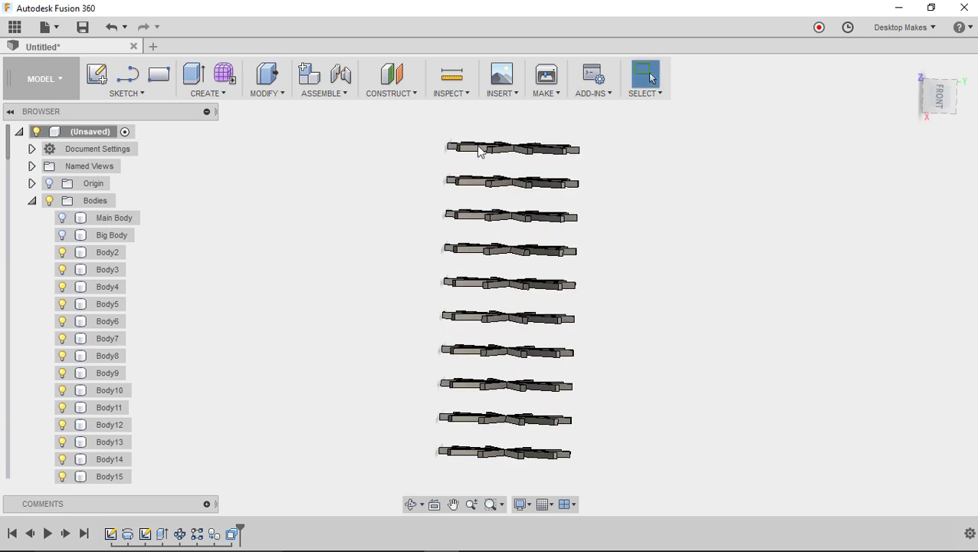
shift+middle_drag(609, 378, 581, 406)
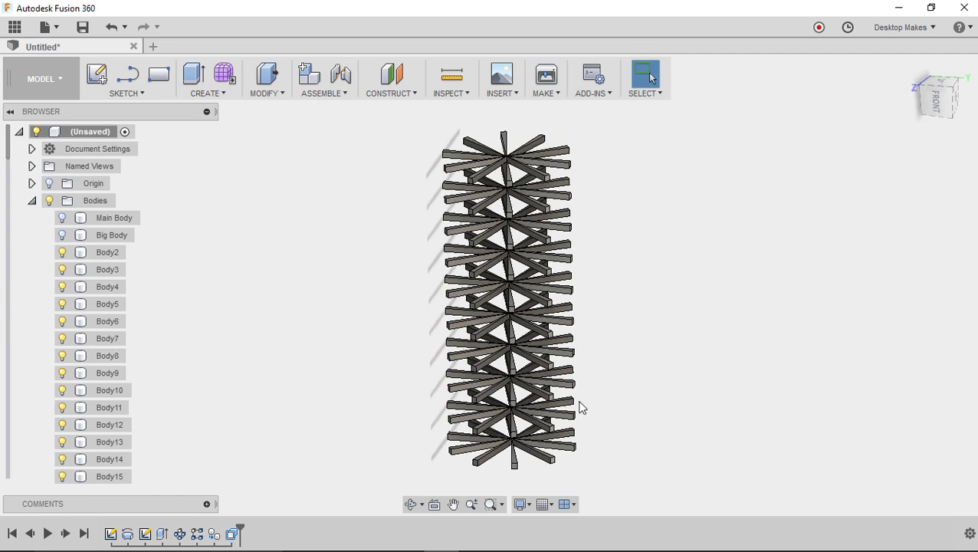
shift+middle_drag(443, 164, 384, 183)
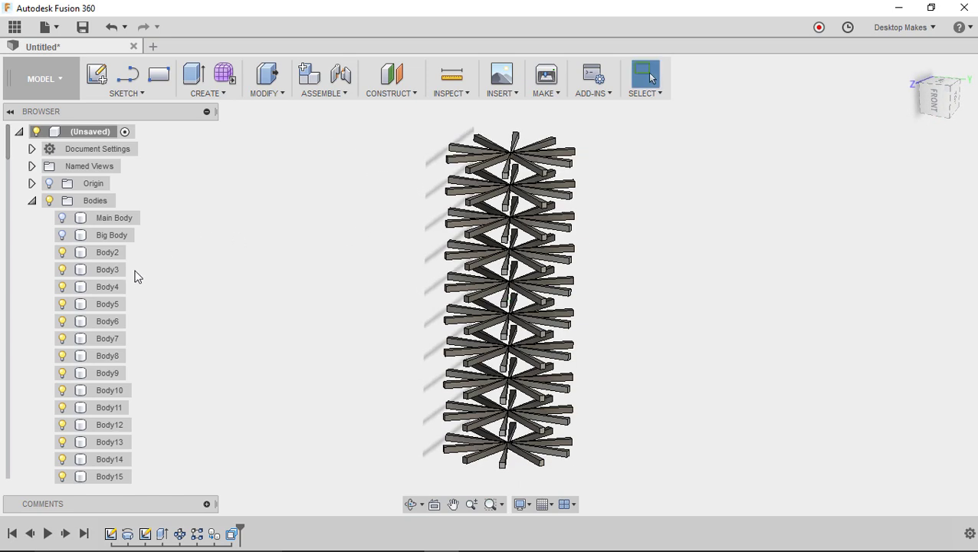
click(62, 235)
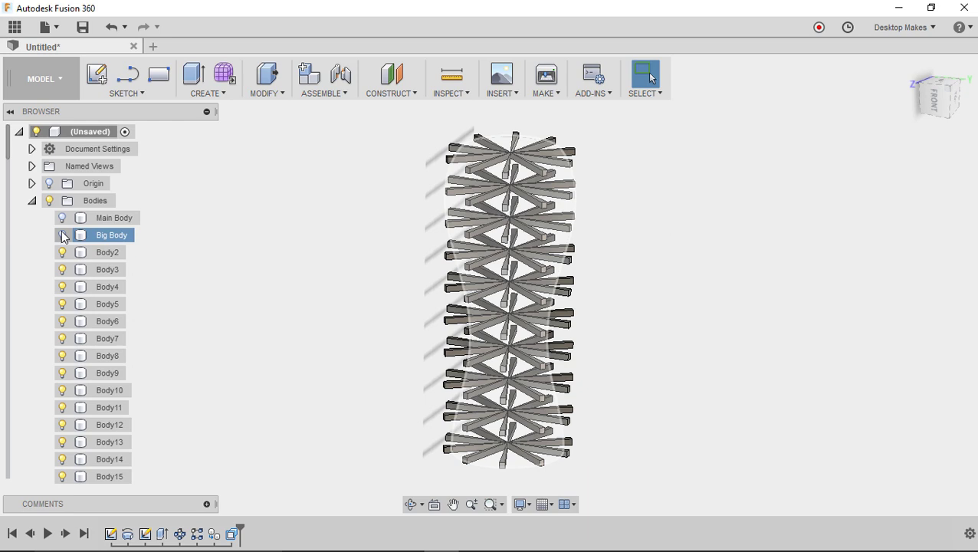
click(63, 235)
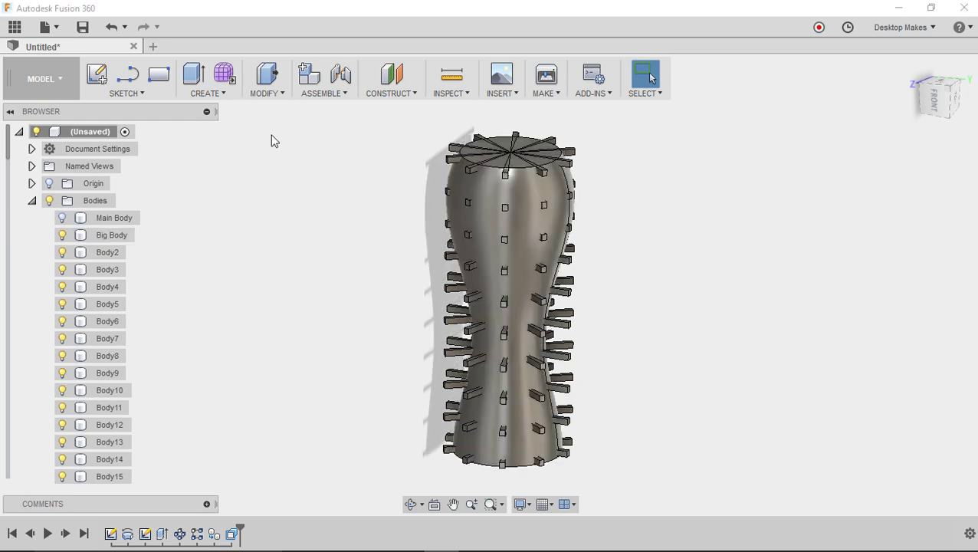
Step: Combine Big Body as the target with all the wedge bodies, Body2 to Body101, as tools using the Intersect operation
click(259, 95)
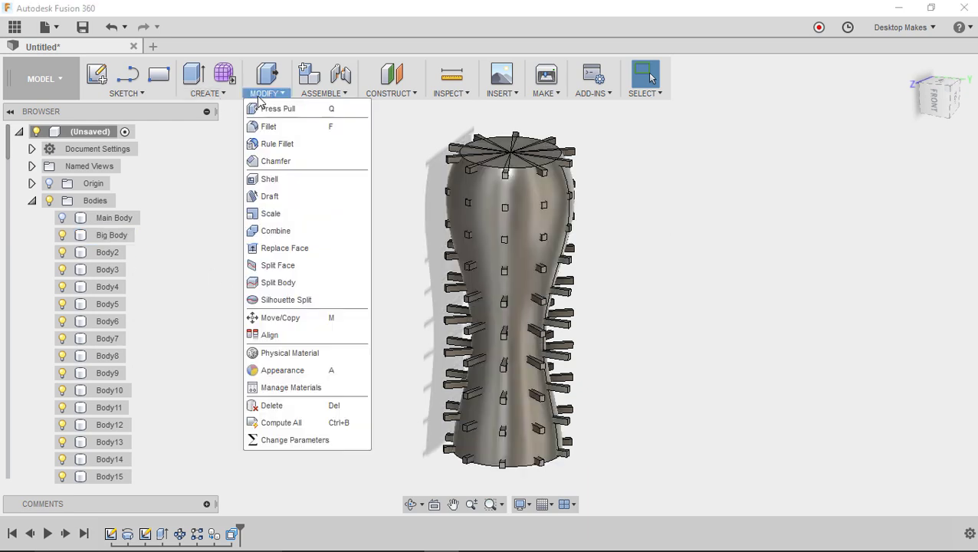
click(265, 232)
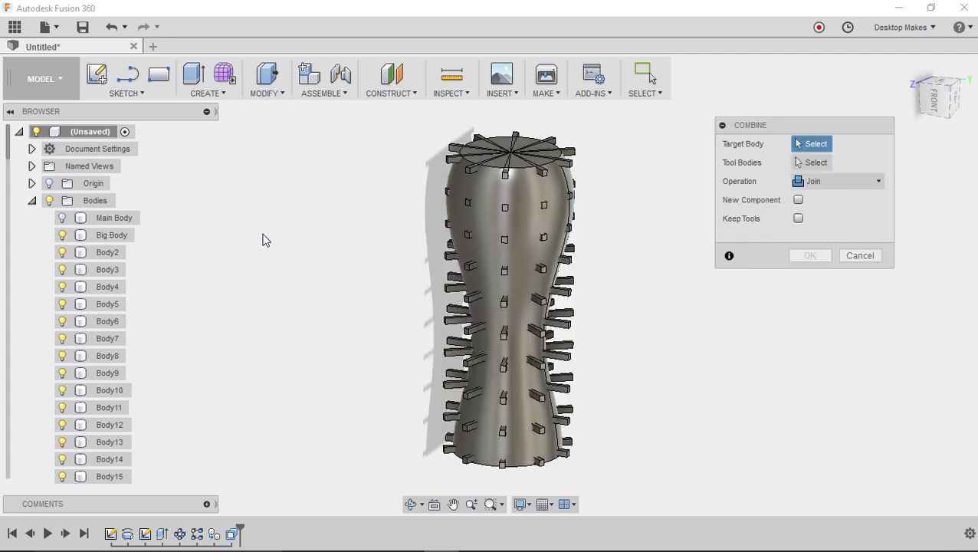
click(128, 235)
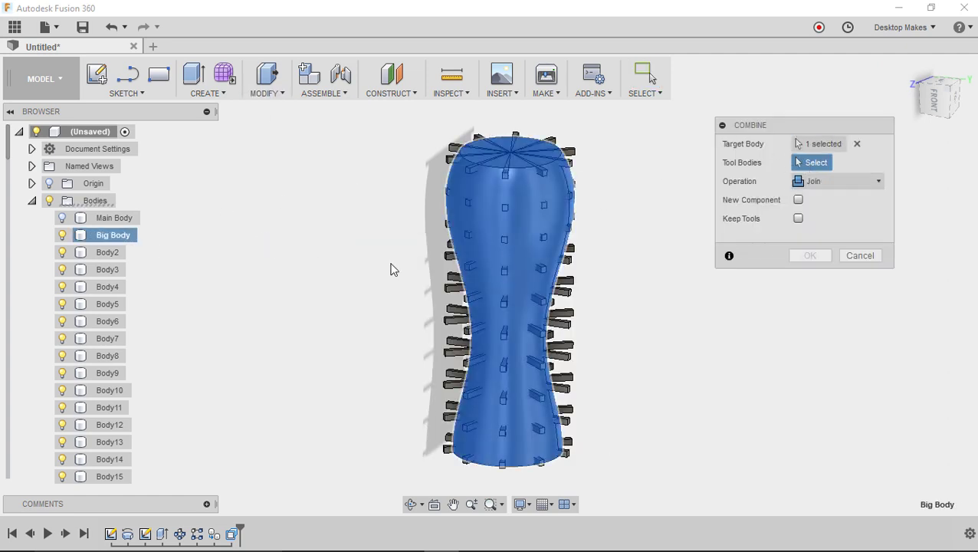
click(98, 253)
scroll(95, 256, down, 20)
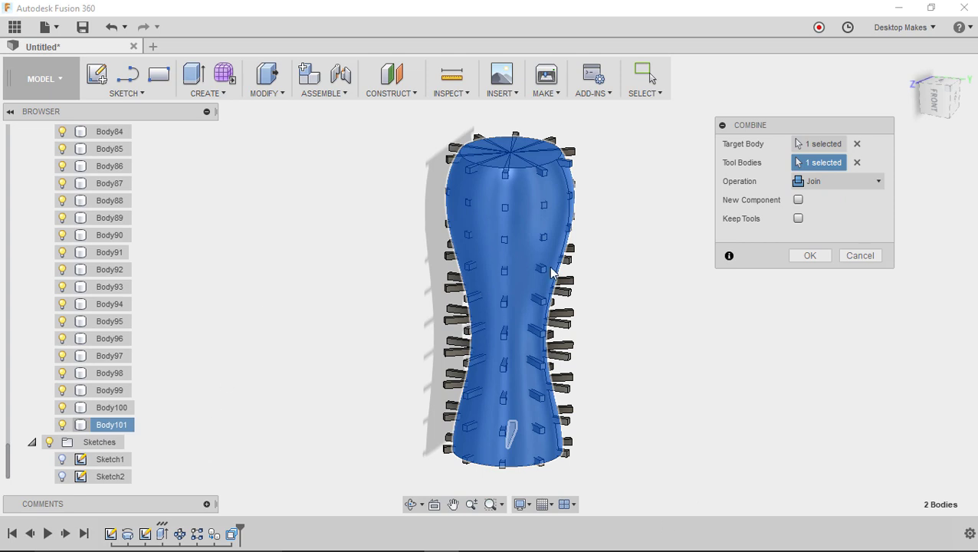
key(ctrl+a)
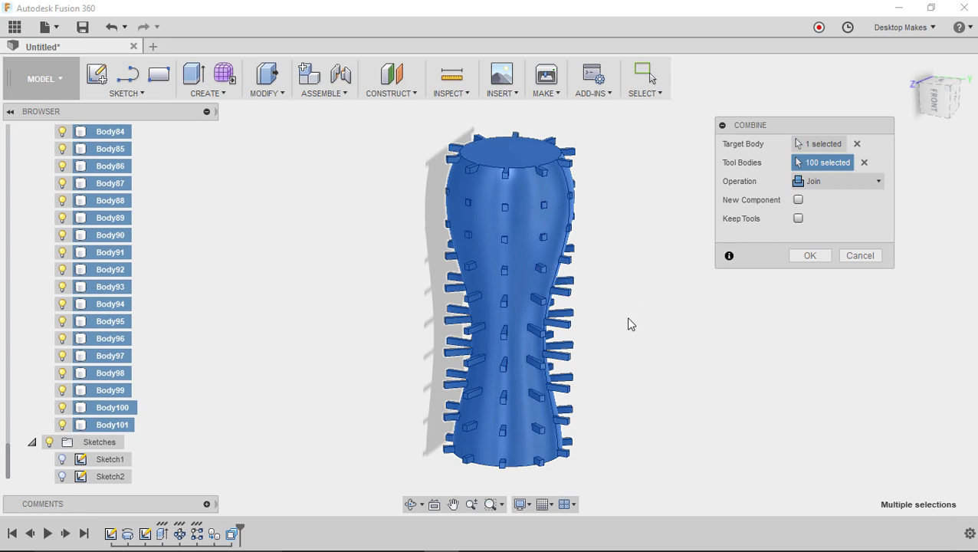
click(813, 255)
click(821, 182)
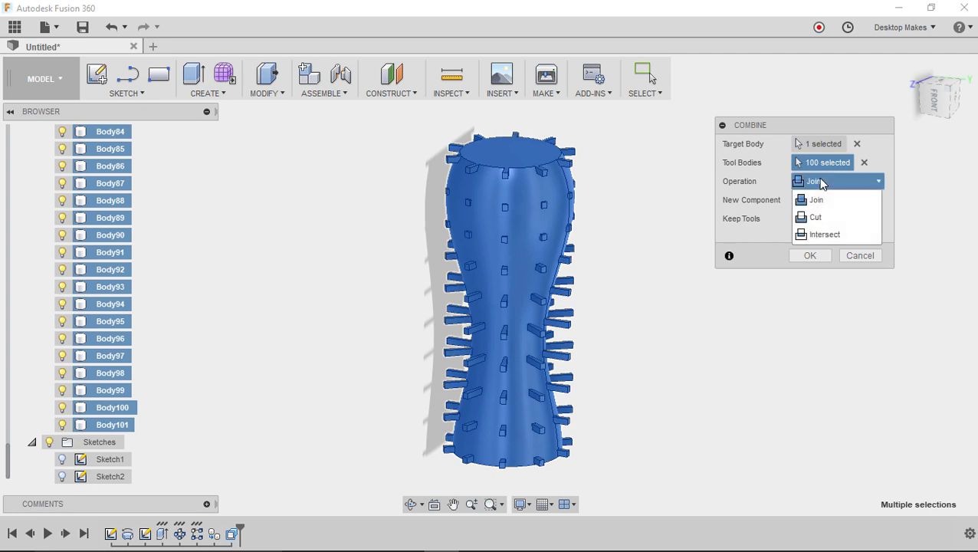
click(836, 238)
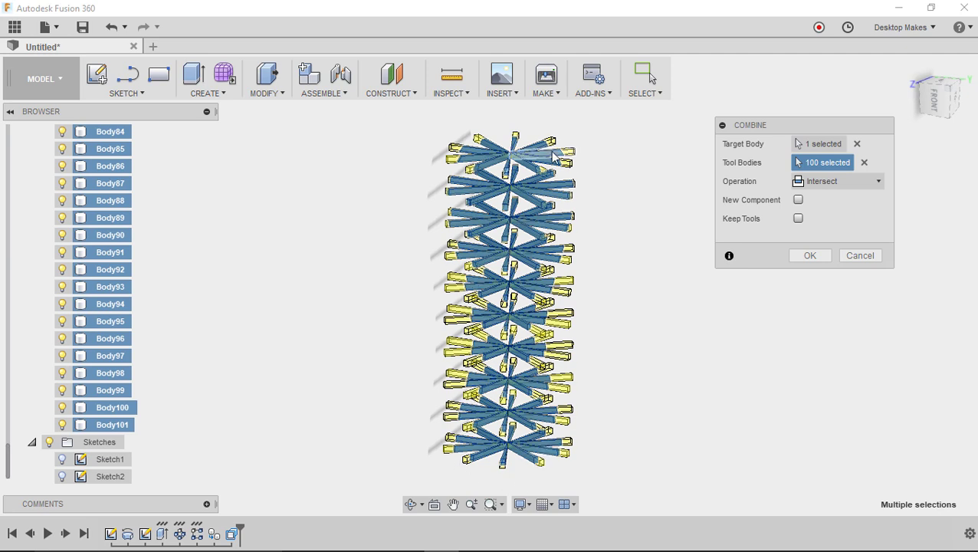
scroll(561, 222, up, 4)
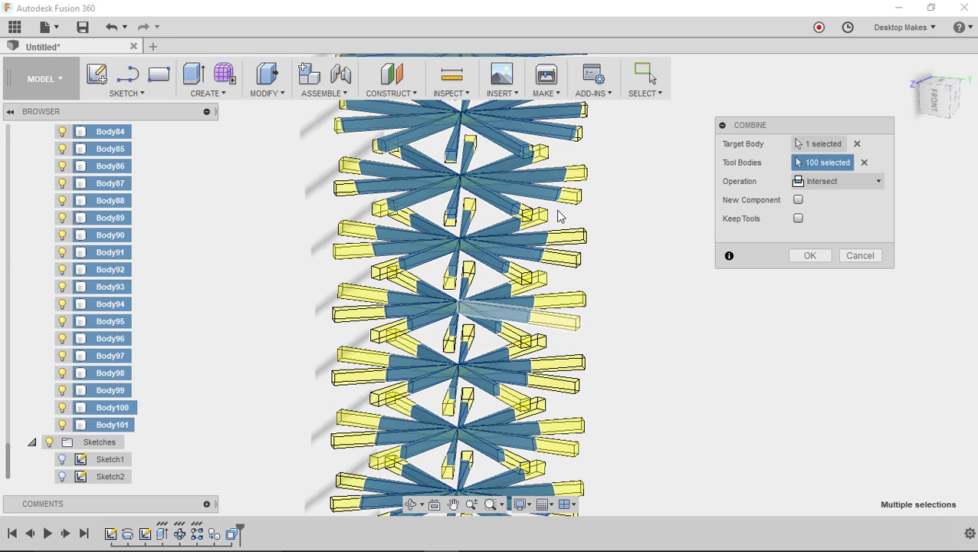
scroll(579, 376, down, 6)
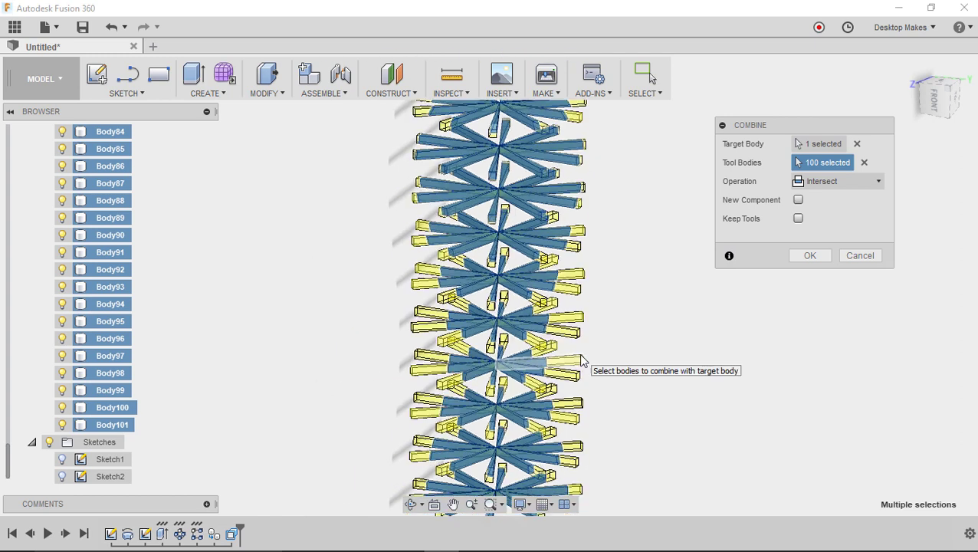
click(809, 257)
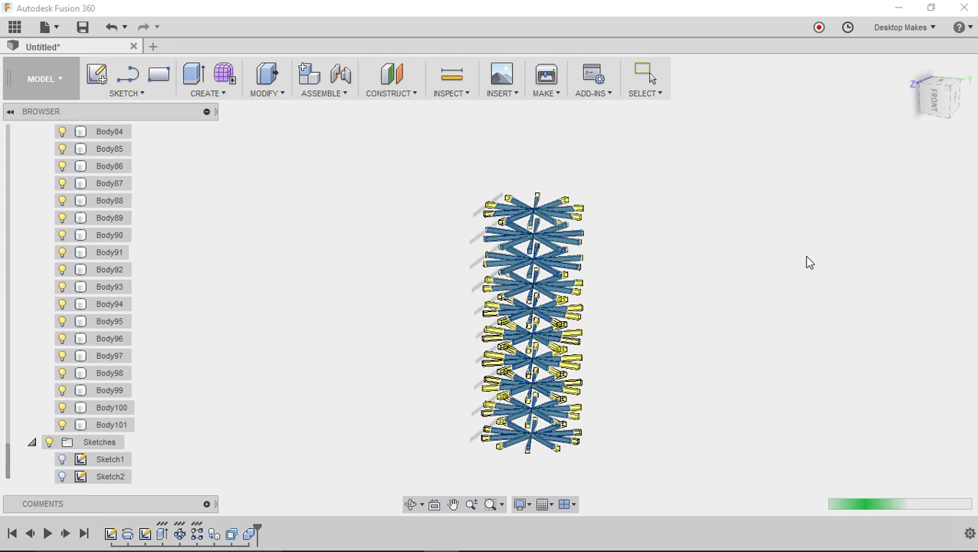
Step: Show Main Body along with the trimmed wedge bodies and inspect the studs on its surface
mouse_move(706, 365)
shift+middle_down()
mouse_move(680, 370)
mouse_move(682, 336)
mouse_move(708, 297)
mouse_move(716, 358)
shift+middle_up()
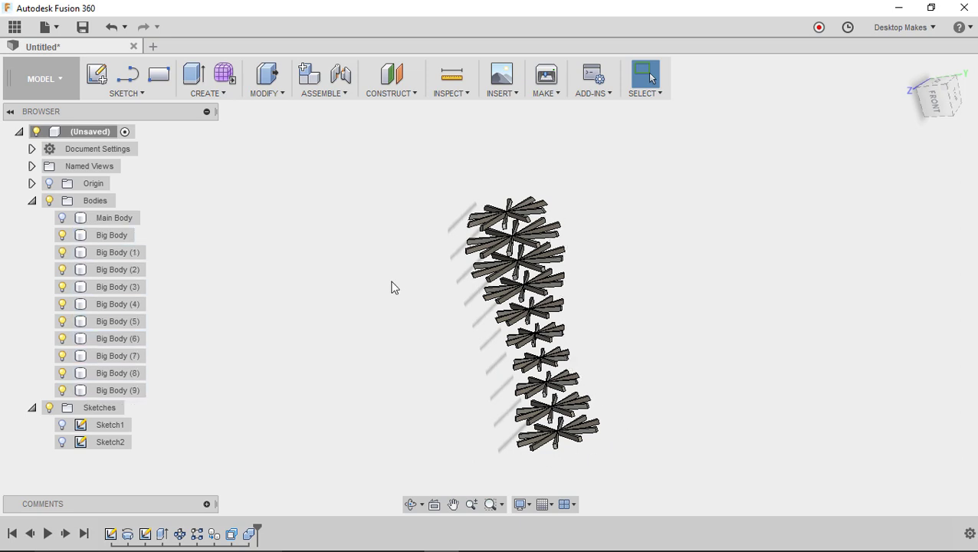
click(60, 219)
click(62, 218)
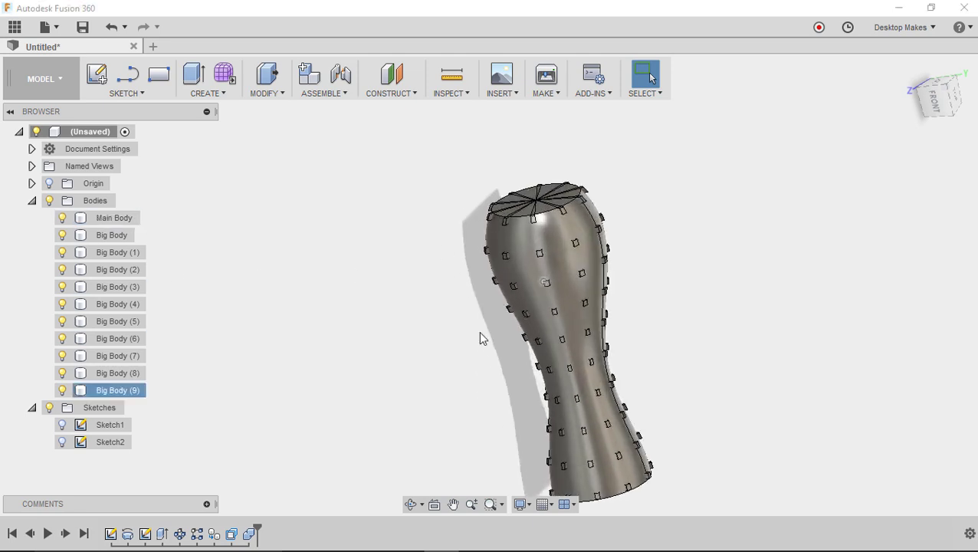
click(76, 236)
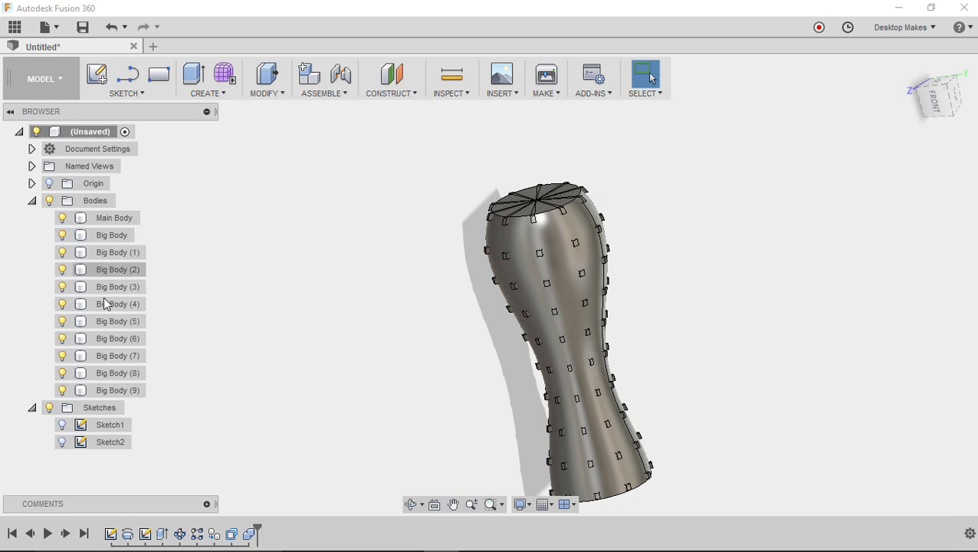
shift+middle_drag(432, 357, 435, 242)
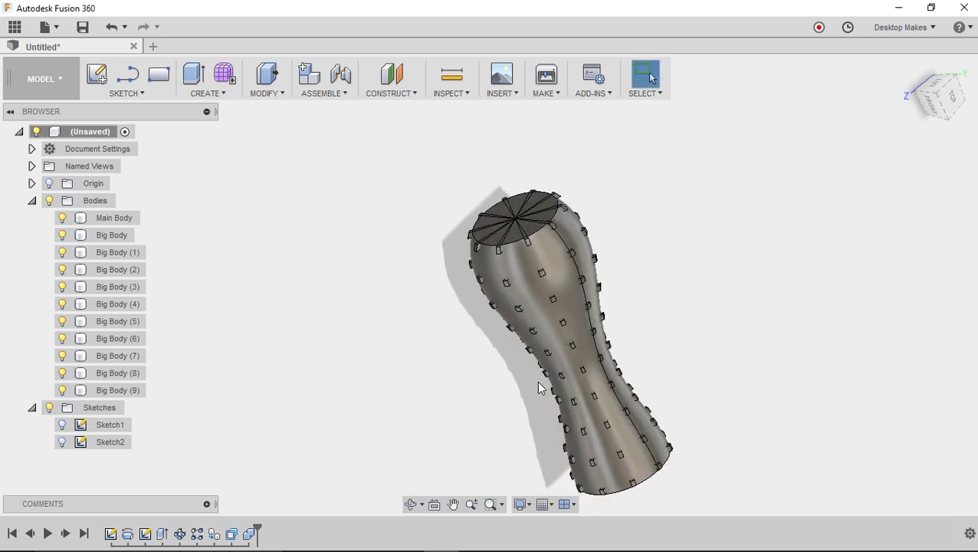
middle_drag(461, 350, 465, 303)
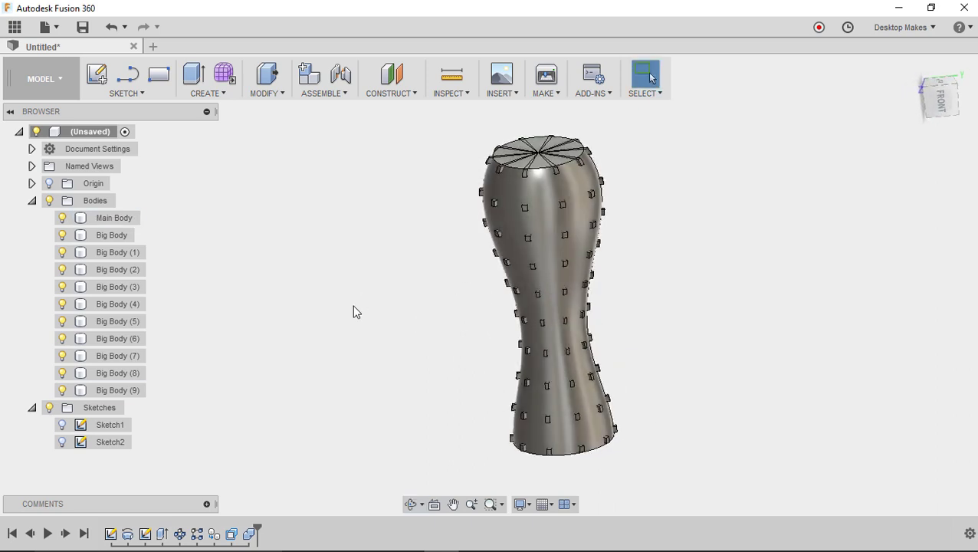
Step: Combine Main Body as the target with Big Body and Big Body (1) to (9) as tools using the Join operation
click(267, 90)
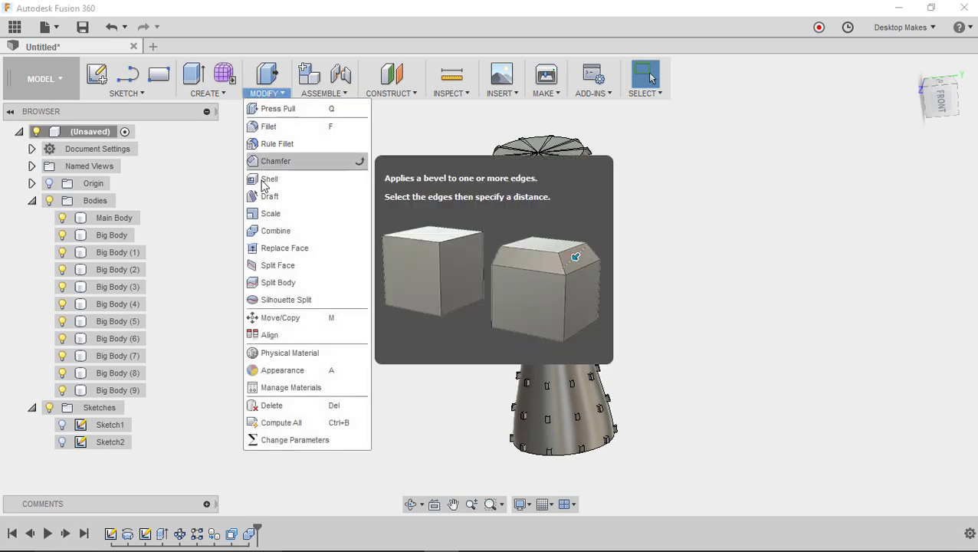
click(263, 234)
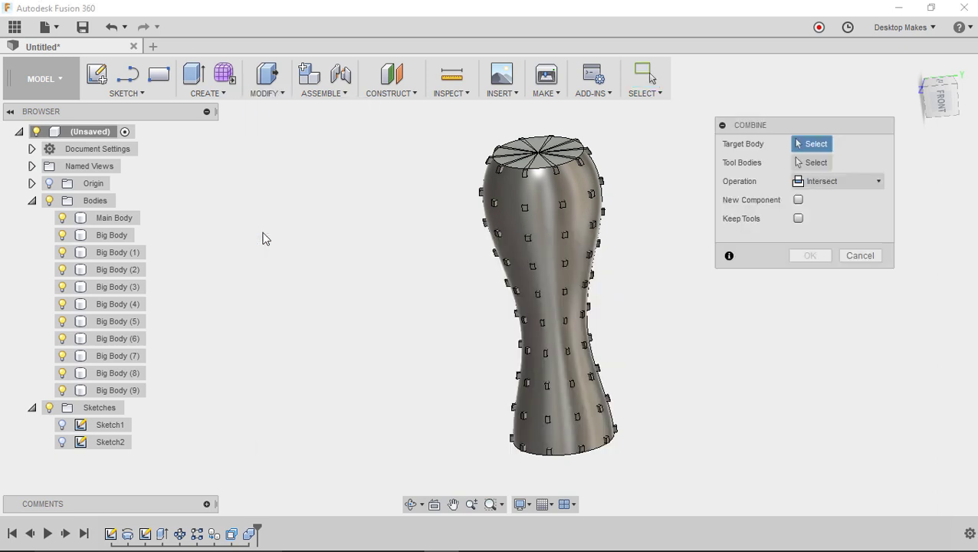
click(122, 219)
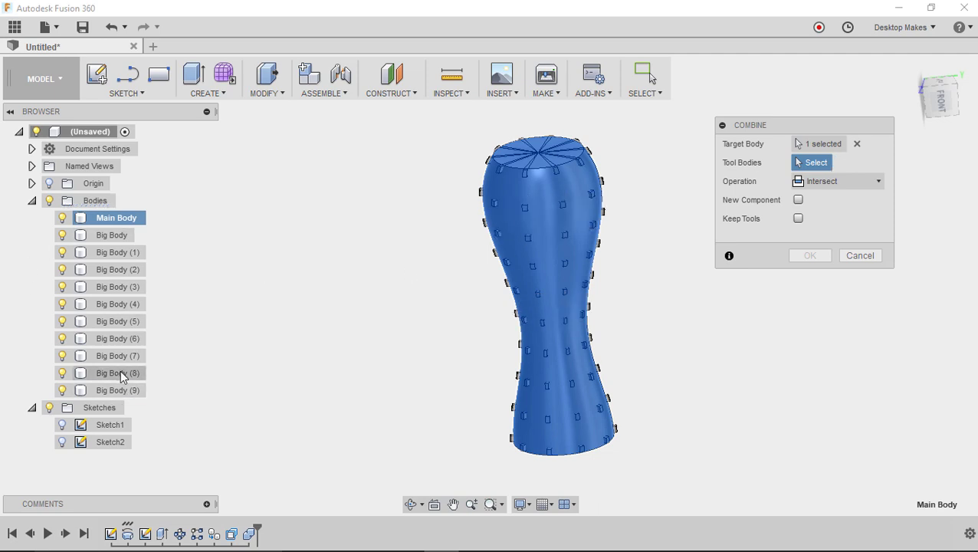
click(118, 235)
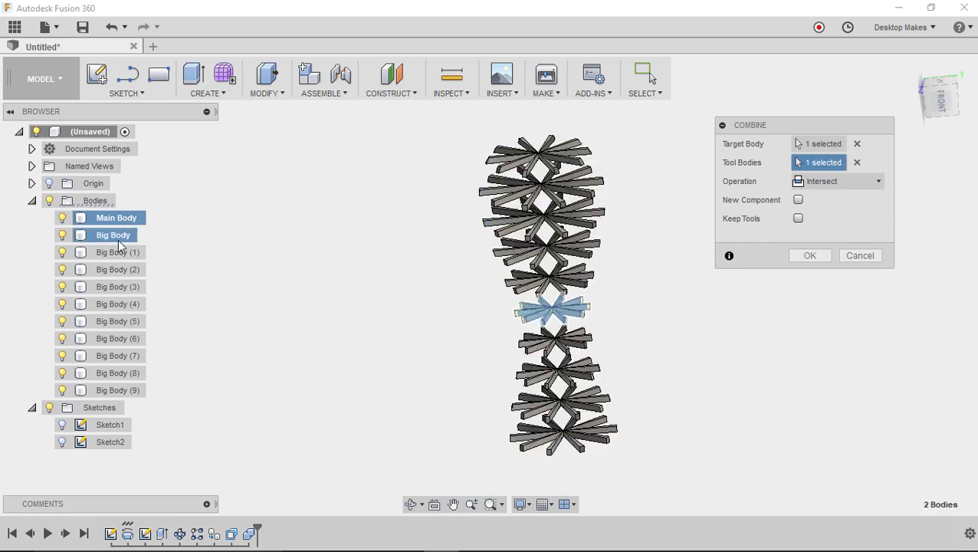
click(114, 388)
shift+click(114, 388)
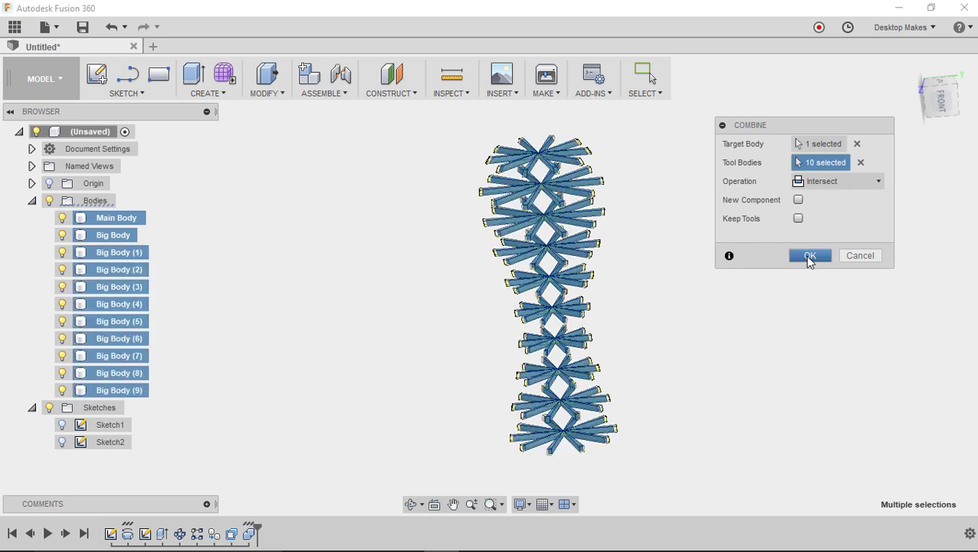
click(823, 190)
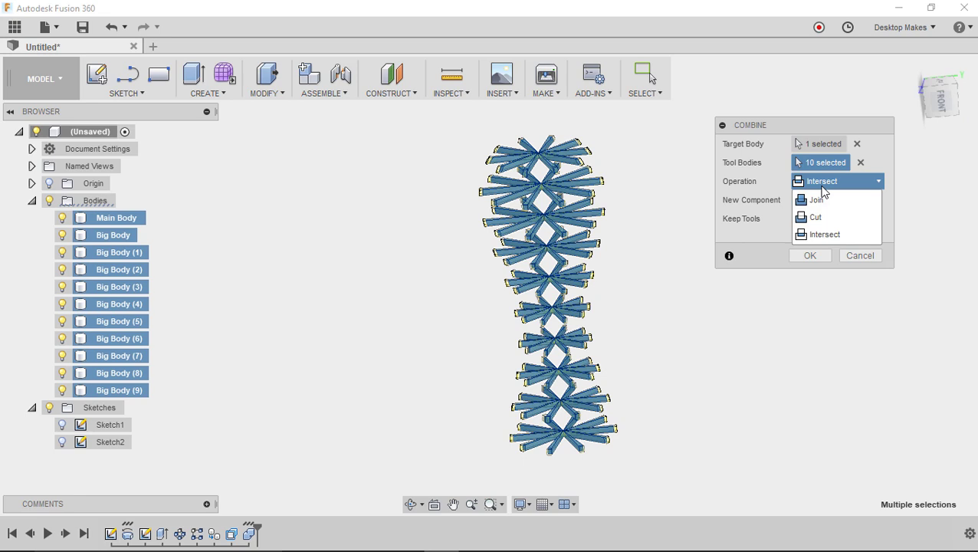
click(825, 203)
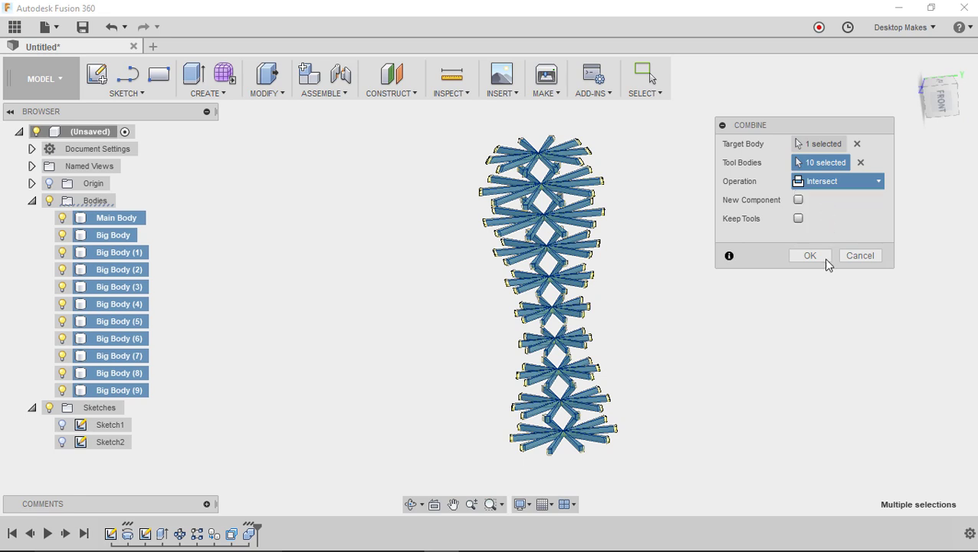
click(810, 257)
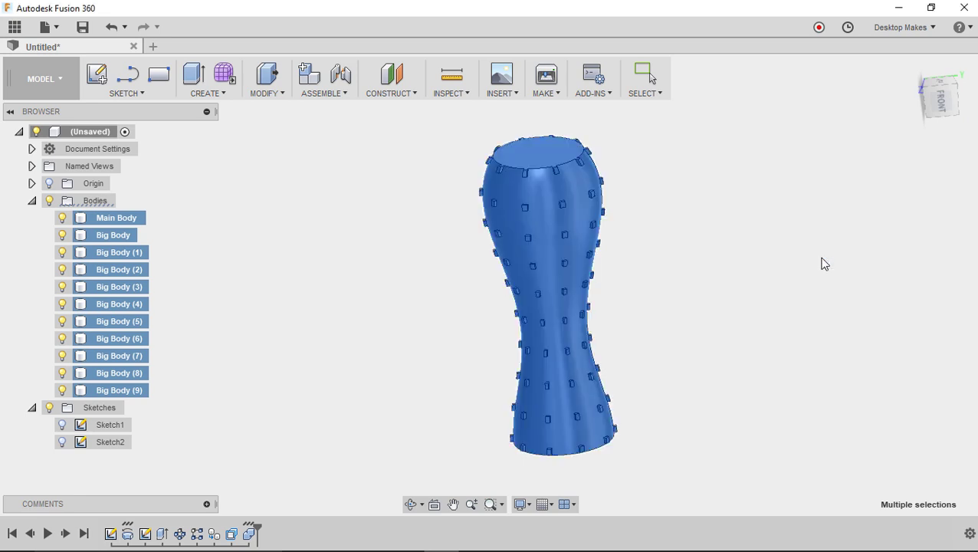
Step: Toggle Main Body's visibility off and on, and check whether the studs belong to the same body
click(63, 217)
click(64, 217)
click(634, 228)
shift+middle_drag(635, 228, 606, 171)
click(533, 243)
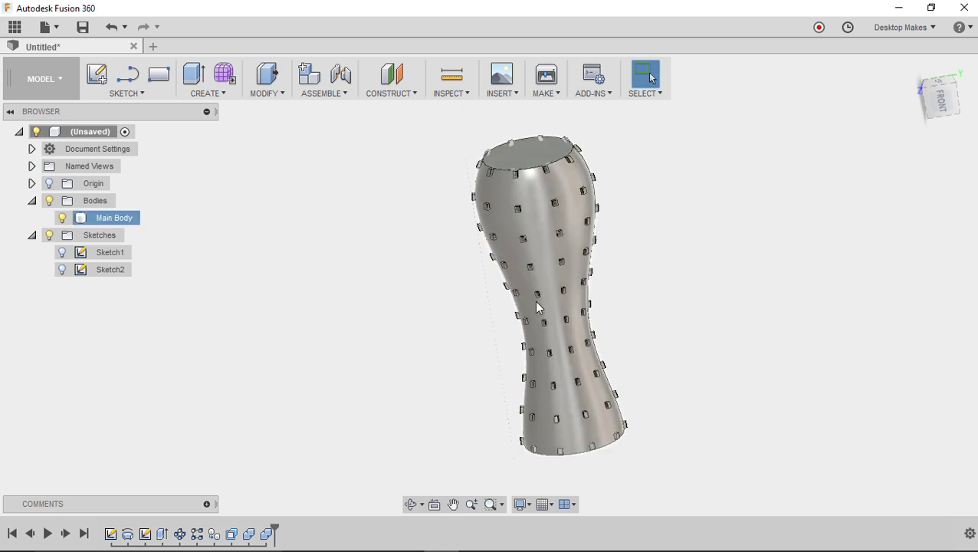
Step: Inspect the raised studs along the contoured handle up close and from several sides, including the end faces
click(478, 308)
scroll(478, 309, up, 4)
shift+middle_drag(477, 308, 574, 320)
click(574, 320)
click(704, 320)
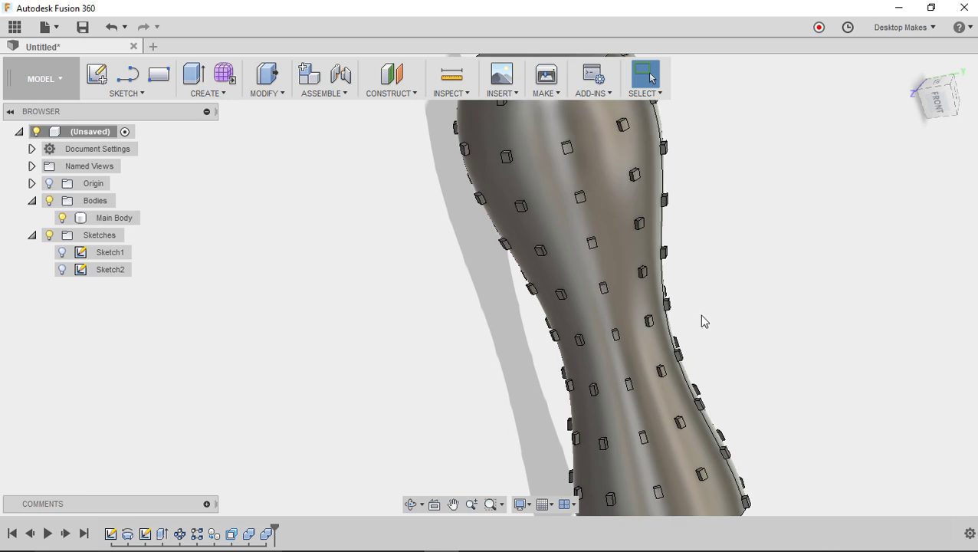
shift+middle_drag(770, 290, 393, 391)
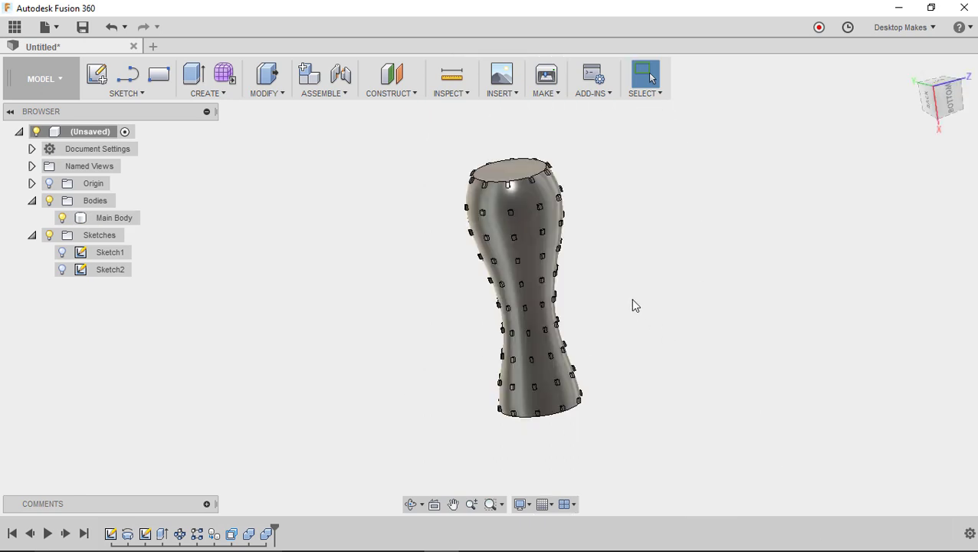
scroll(635, 299, up, 3)
shift+middle_drag(639, 286, 665, 319)
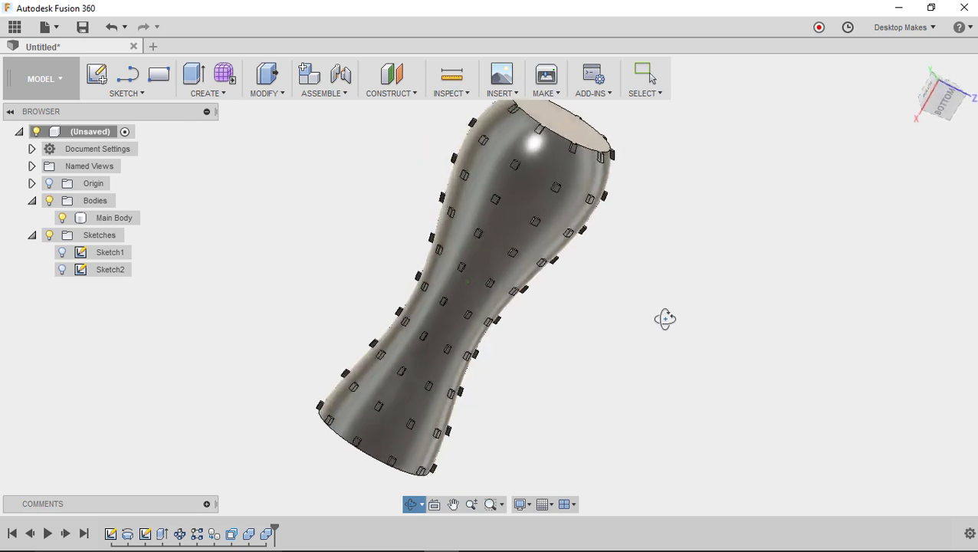
click(650, 77)
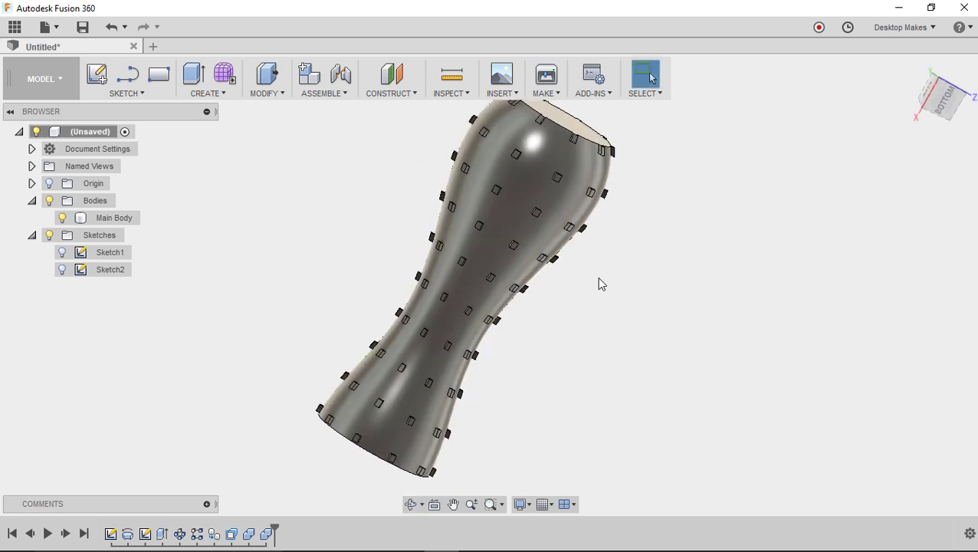
shift+middle_drag(670, 321, 627, 165)
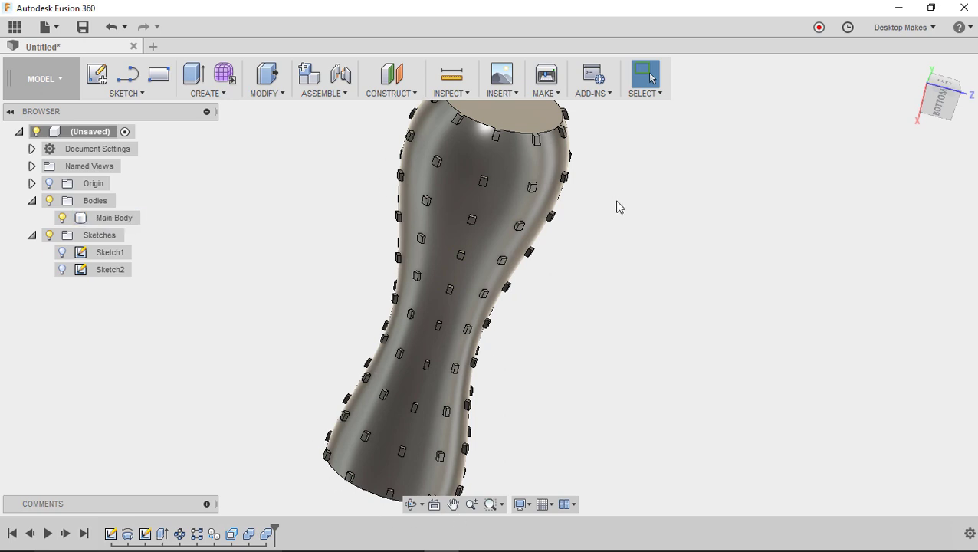
mouse_move(631, 225)
shift+middle_down()
mouse_move(629, 237)
mouse_move(625, 213)
shift+middle_up()
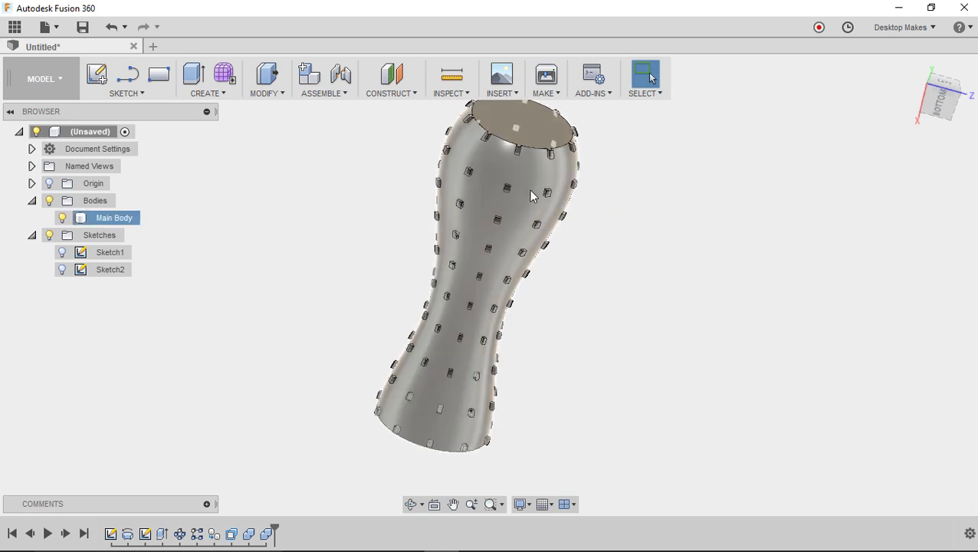